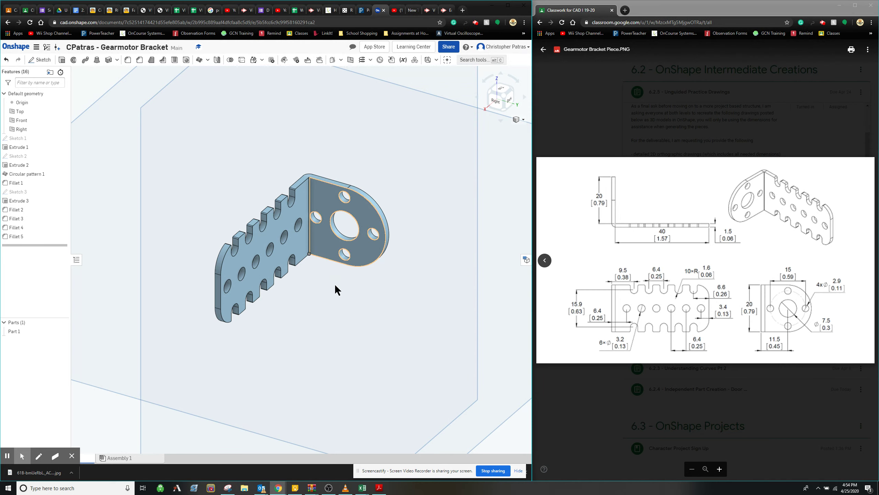
Orbit the finished bracket and compare it with the Simple Bracket Piece and Gearmotor Bracket Piece drawings
mouse_move(334, 284)
right_down()
mouse_move(374, 293)
mouse_move(326, 263)
mouse_move(339, 276)
right_up()
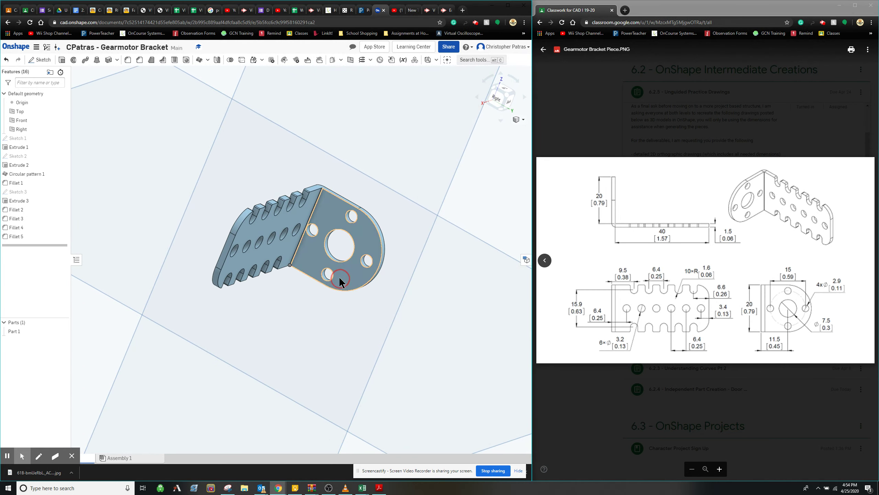
middle_drag(397, 230, 386, 242)
mouse_move(386, 242)
right_down()
mouse_move(396, 225)
mouse_move(388, 243)
right_up()
click(544, 265)
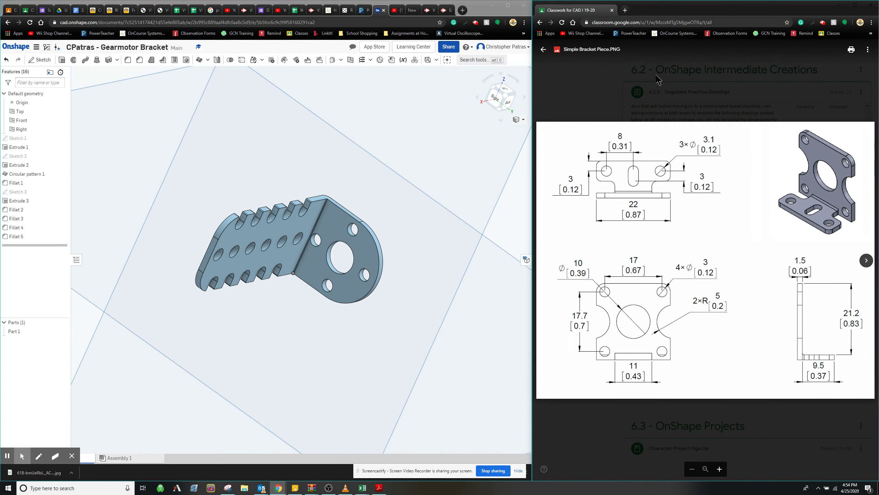
right_drag(401, 254, 399, 299)
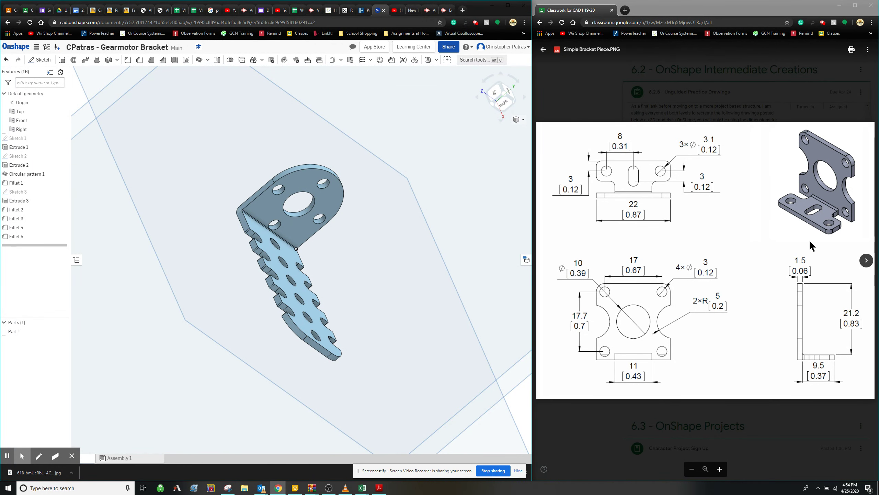
click(866, 260)
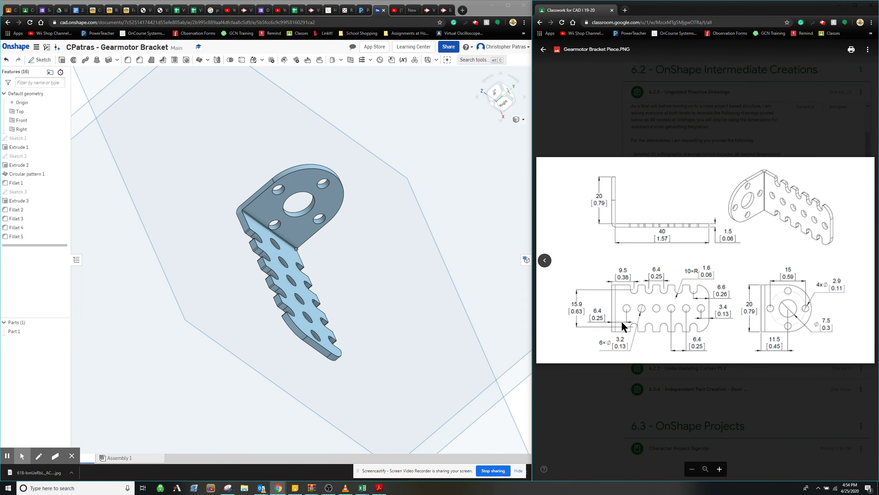
click(340, 230)
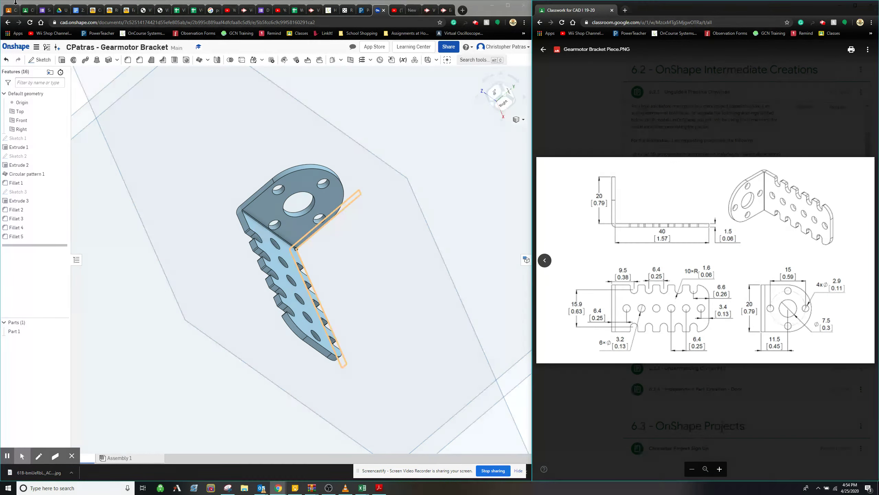
From the documents list, create a new document named 'Gearmotor Bracket'
click(16, 47)
click(21, 66)
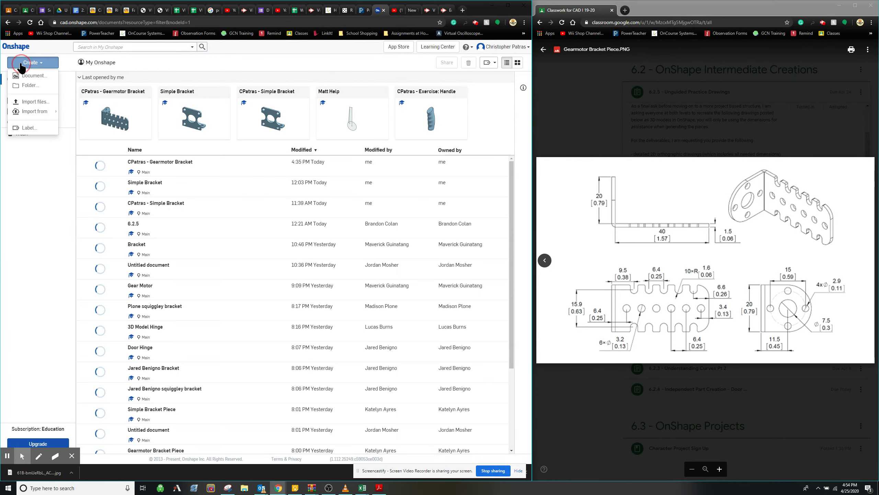
click(26, 79)
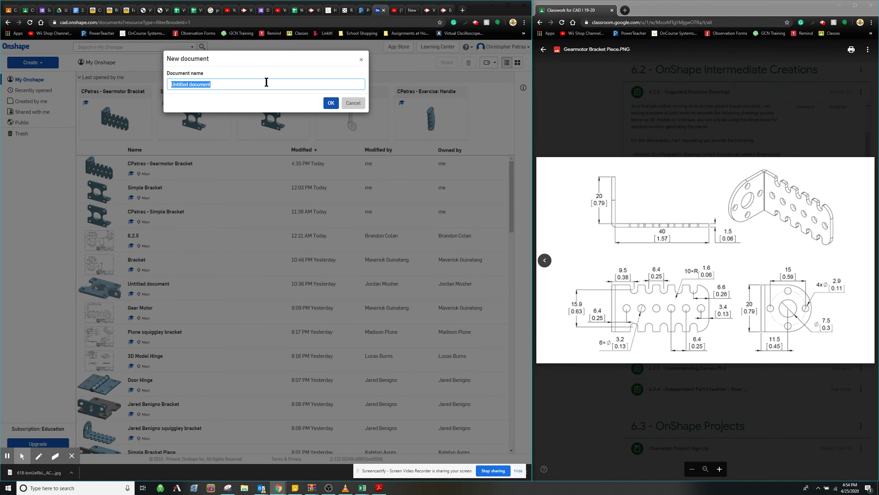
text(CPatras)
key(BackSpace)
key(BackSpace)
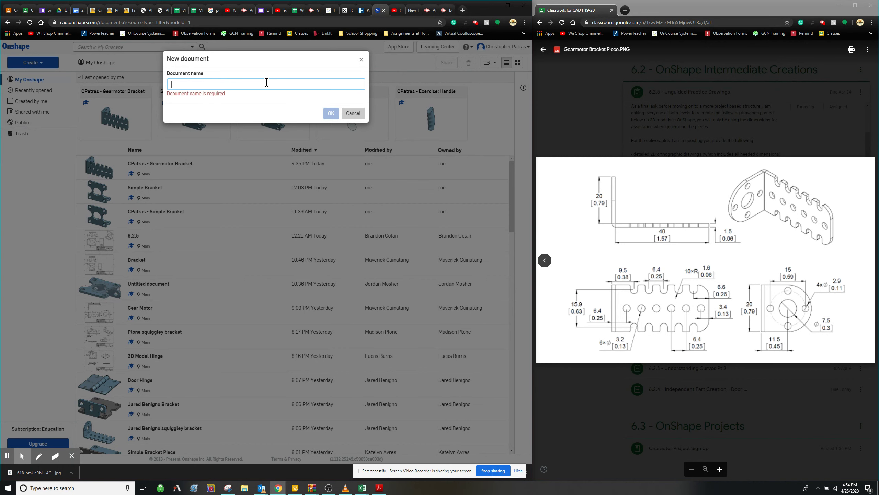
text(Gearmotor B)
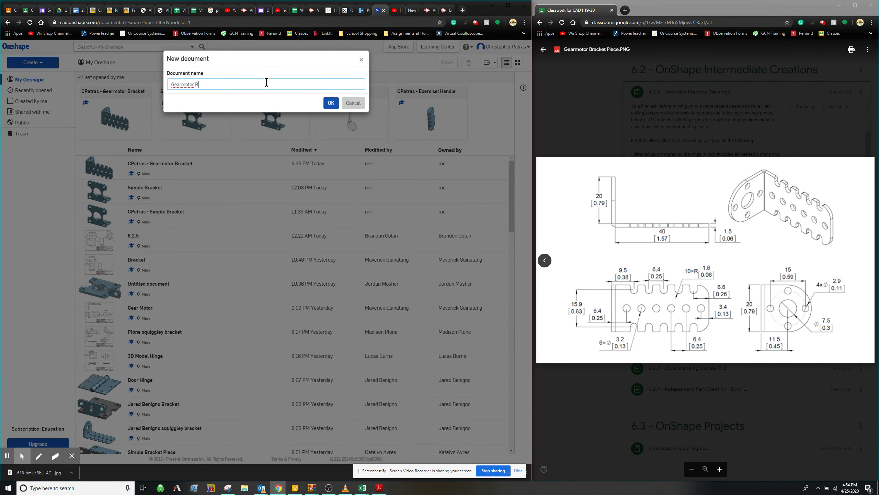
text(racket)
key(Return)
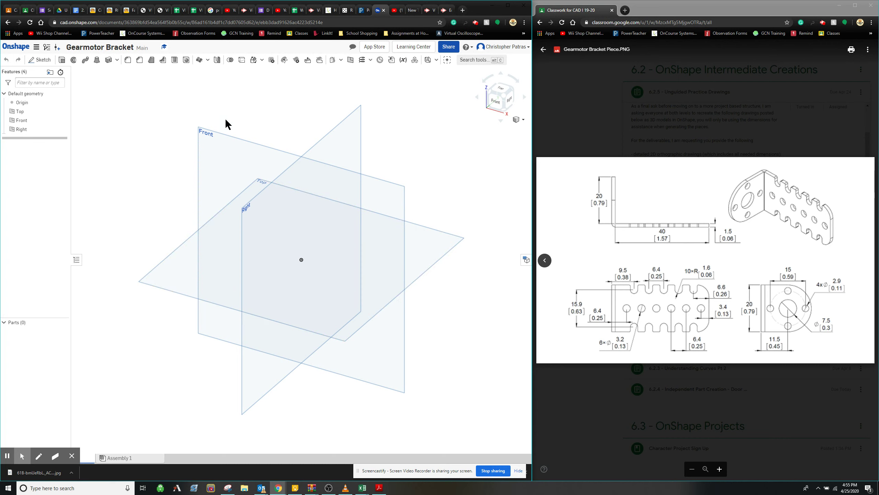
Start Sketch 1 on the Top plane, viewed normal to it
click(41, 61)
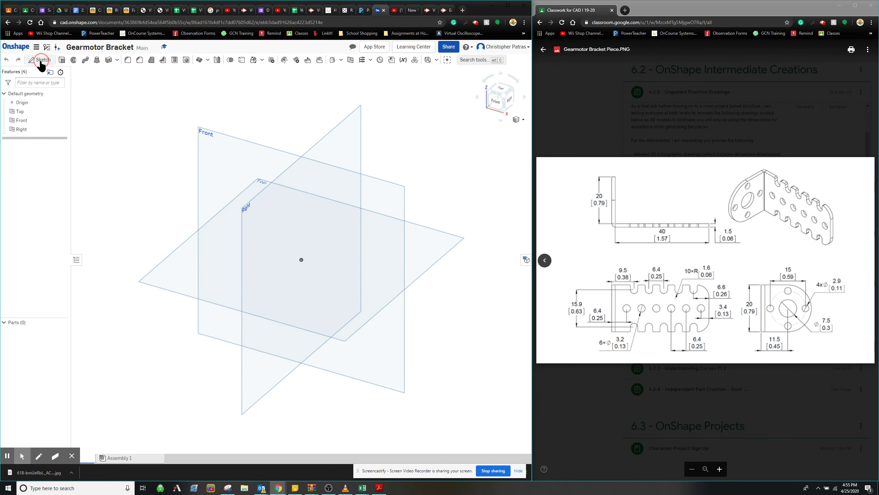
click(22, 114)
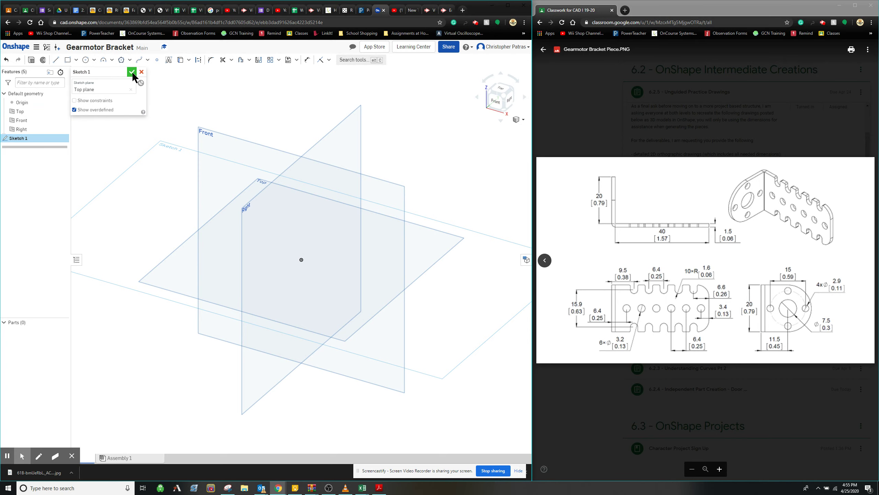
key(n)
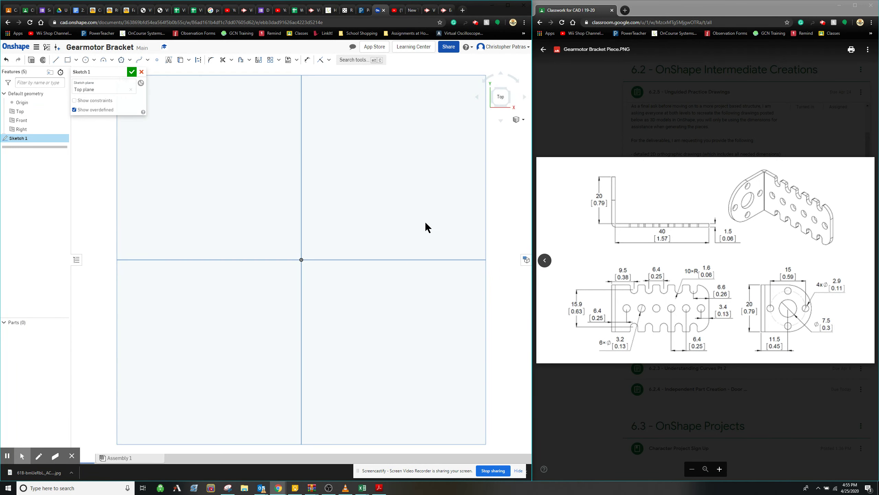
scroll(338, 271, down, 1)
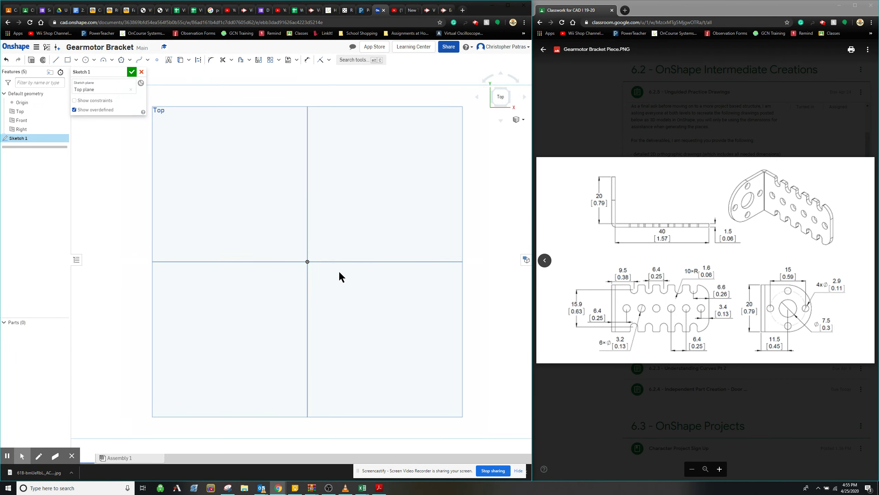
middle_drag(339, 271, 353, 329)
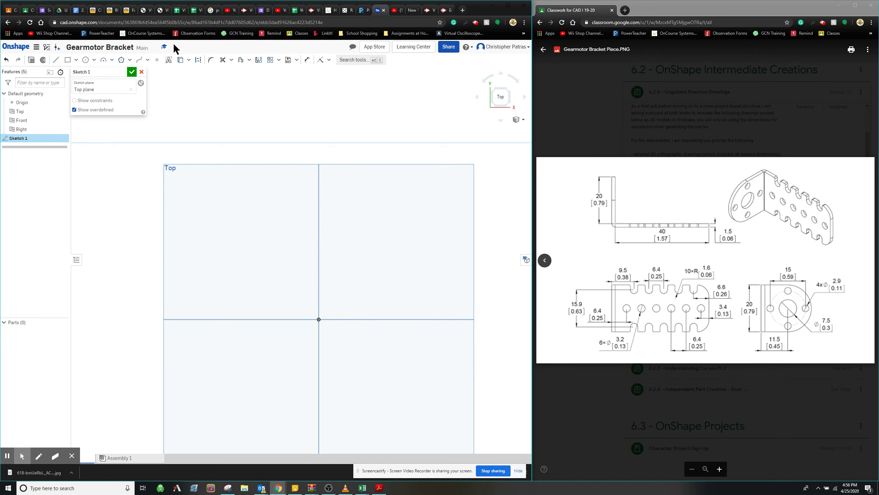
Draw a trial vertical line up from the origin, then delete it
click(56, 60)
drag(318, 319, 318, 153)
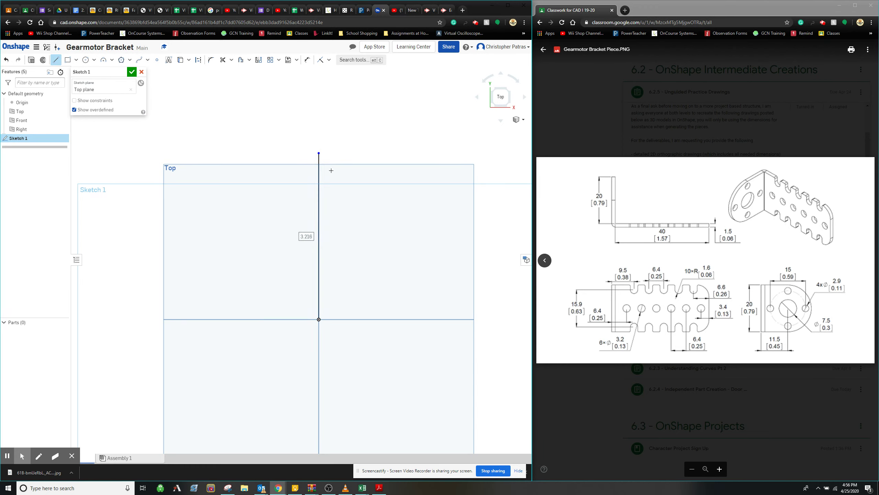
key(Escape)
click(317, 192)
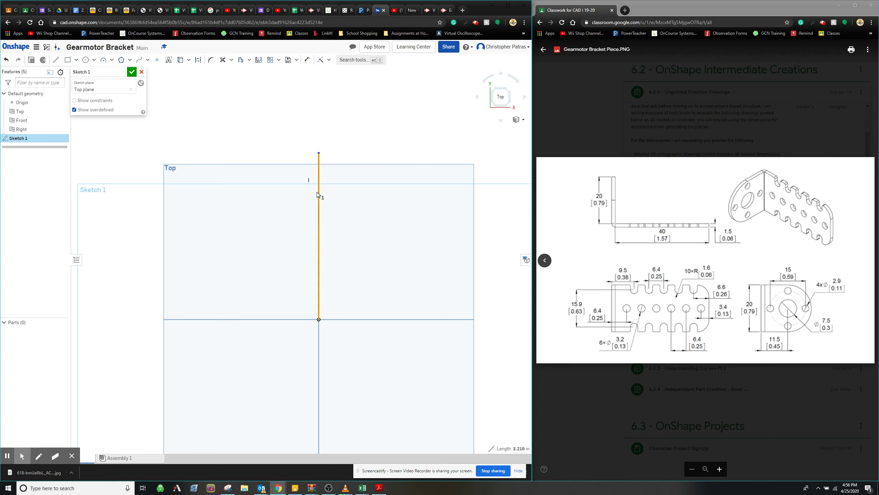
key(Delete)
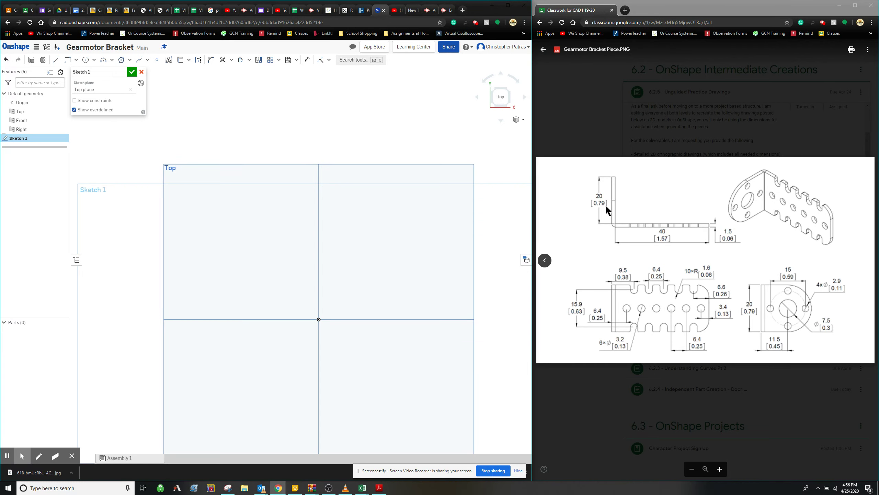
Change the workspace default length unit to Millimeter
click(36, 47)
click(69, 95)
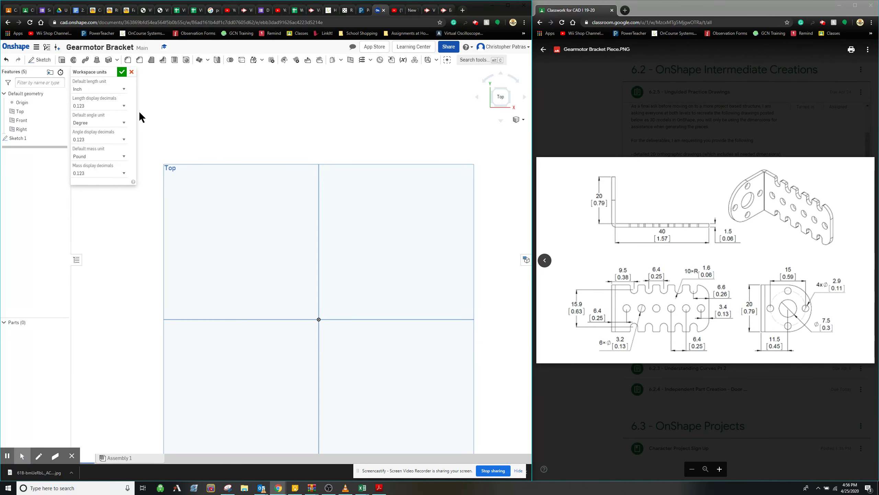
click(90, 89)
click(89, 138)
click(123, 73)
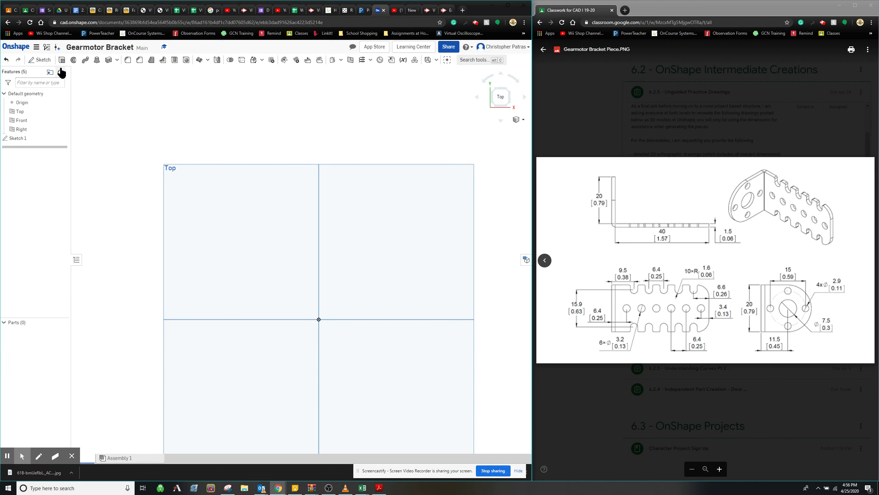
Reopen Sketch 1 and draw a 20 mm line from the origin, then a 1.5 mm line
double_click(17, 137)
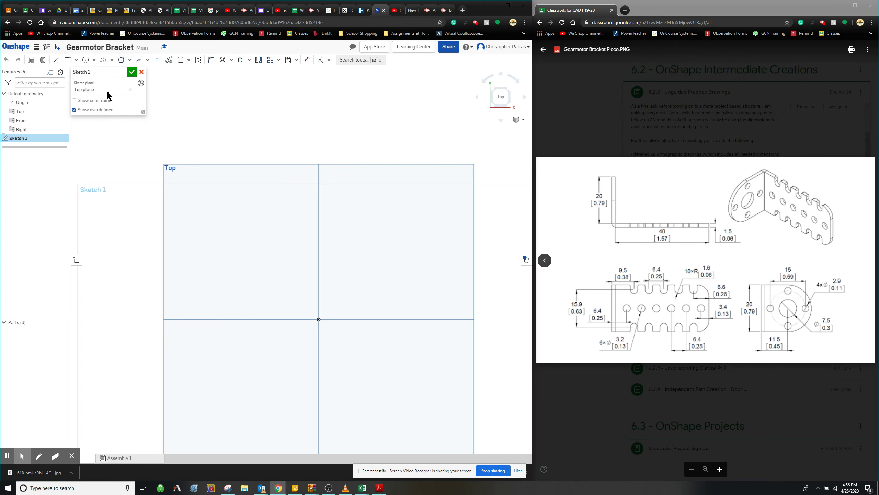
click(56, 60)
click(319, 319)
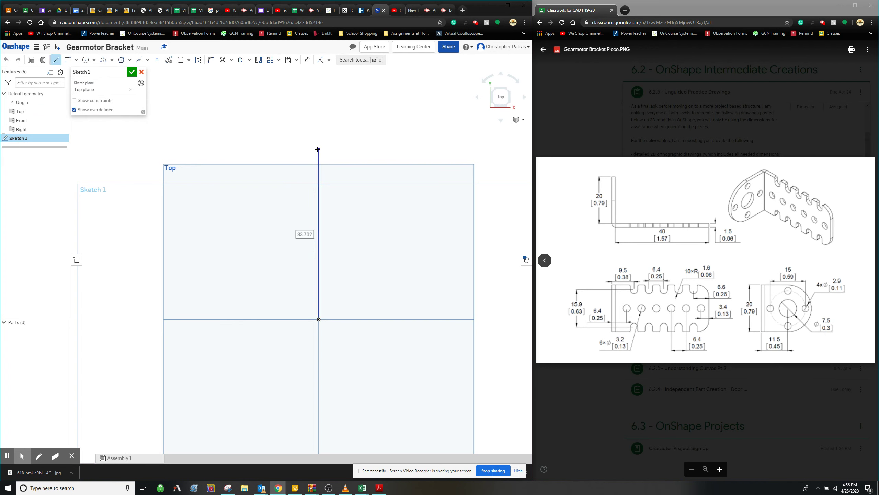
text(20)
key(Return)
scroll(323, 316, up, 5)
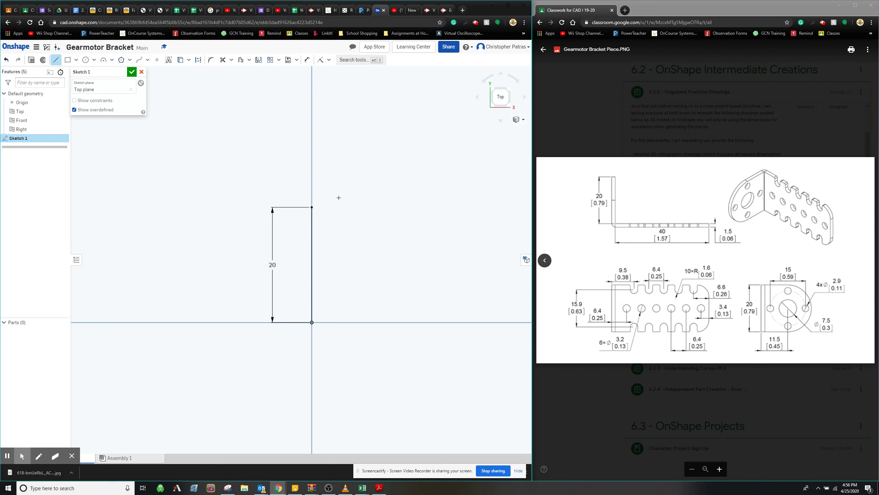
click(312, 207)
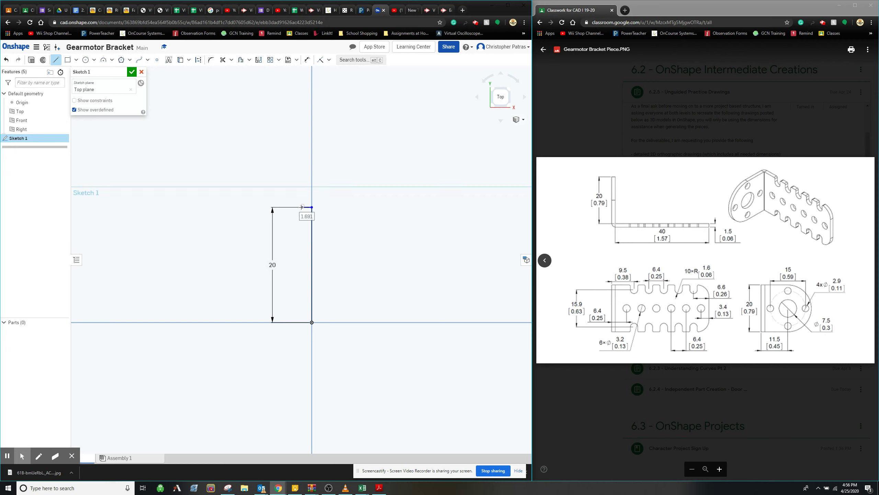
text(1.5)
key(Return)
Continue the profile with 21.5, 41.5 and 1.5 mm lines and a top line back to the upright
drag(303, 207, 303, 337)
text(2)
key(Return)
drag(303, 330, 442, 332)
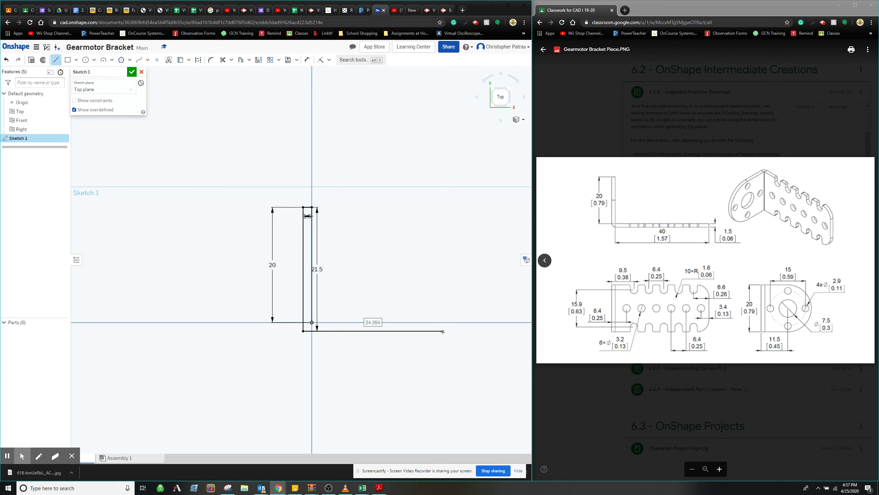
text(41.5)
key(Return)
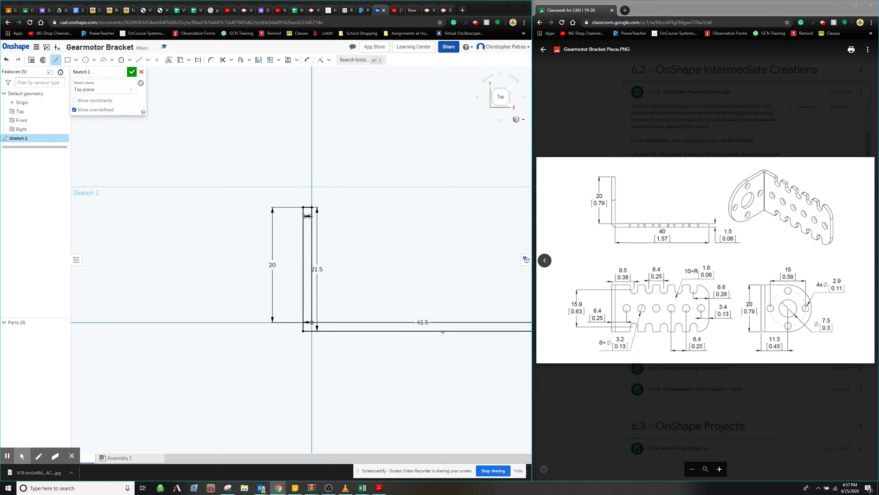
mouse_move(474, 321)
middle_down()
mouse_move(450, 332)
mouse_move(362, 303)
middle_up()
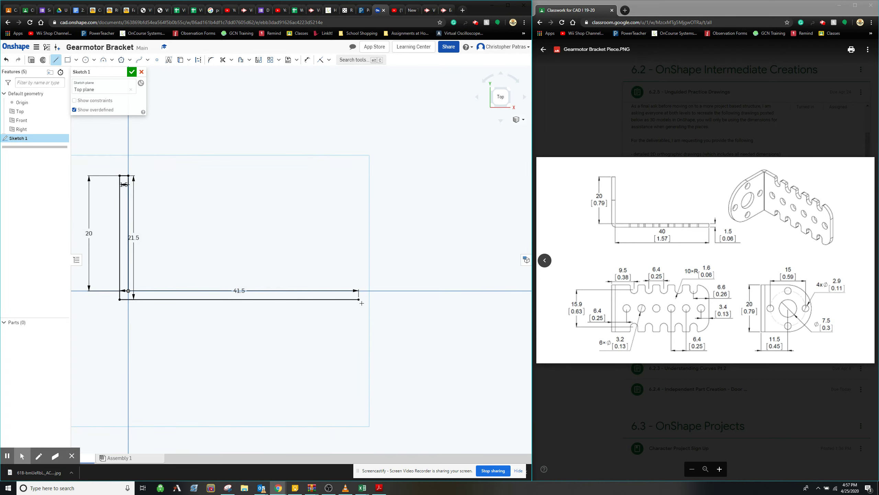
drag(359, 299, 358, 276)
text(1.5)
key(Return)
drag(359, 291, 129, 290)
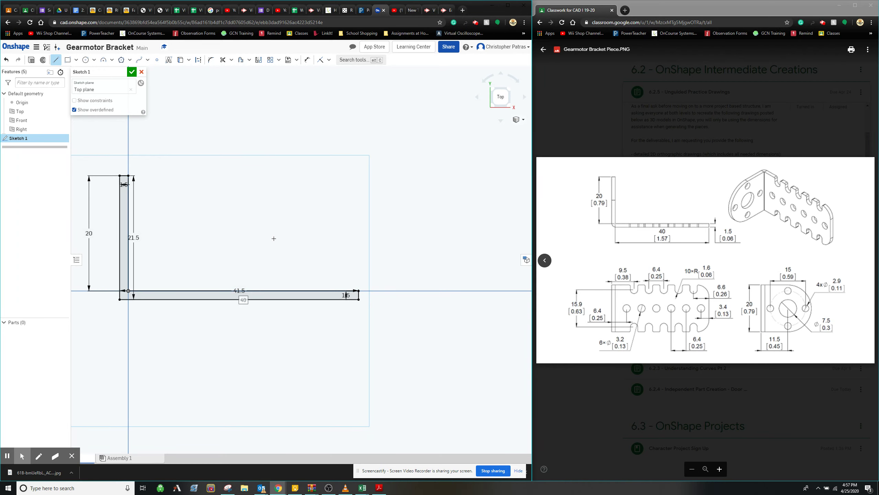
Finish the 40 mm top line and move the 20 and 21.5 dimension labels aside
key(Escape)
drag(88, 233, 101, 238)
mouse_move(103, 239)
middle_down()
mouse_move(224, 261)
mouse_move(267, 249)
middle_up()
drag(267, 250, 204, 254)
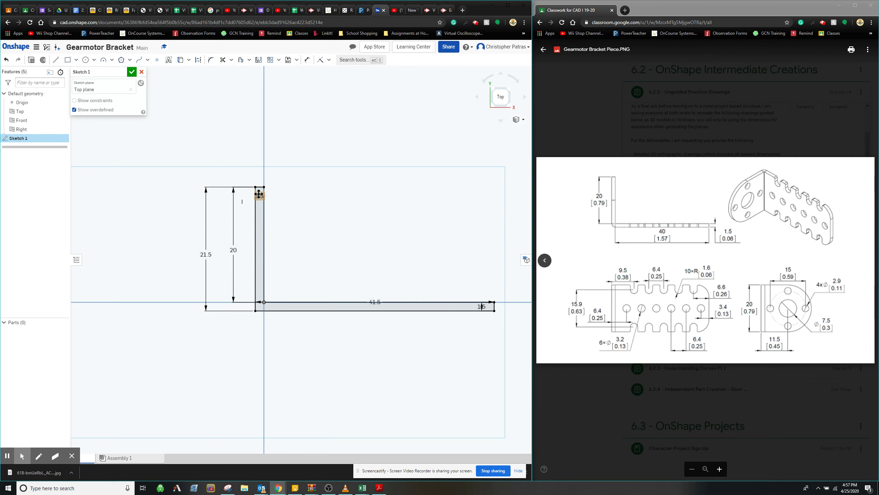
Place the 41.5 dimension below the bar and the 1.5 thickness at its end
drag(259, 193, 278, 173)
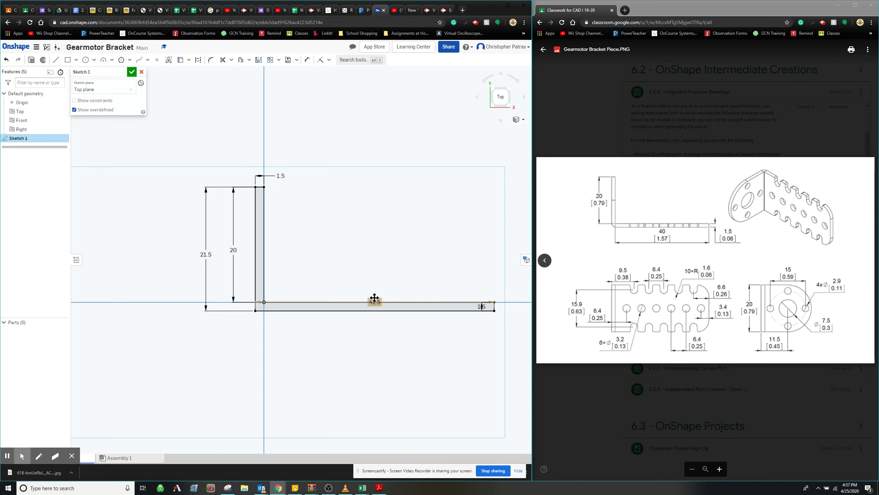
click(378, 315)
drag(371, 339, 373, 336)
middle_drag(483, 320, 376, 313)
drag(373, 298, 408, 315)
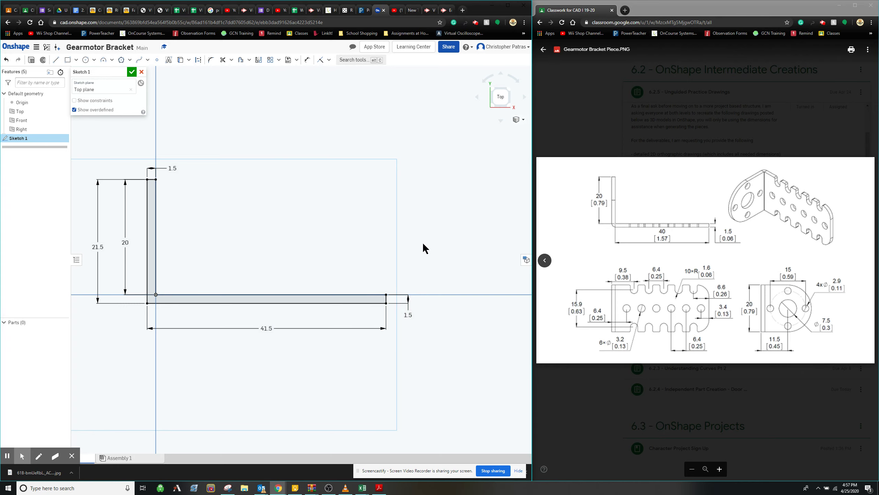
scroll(281, 210, down, 2)
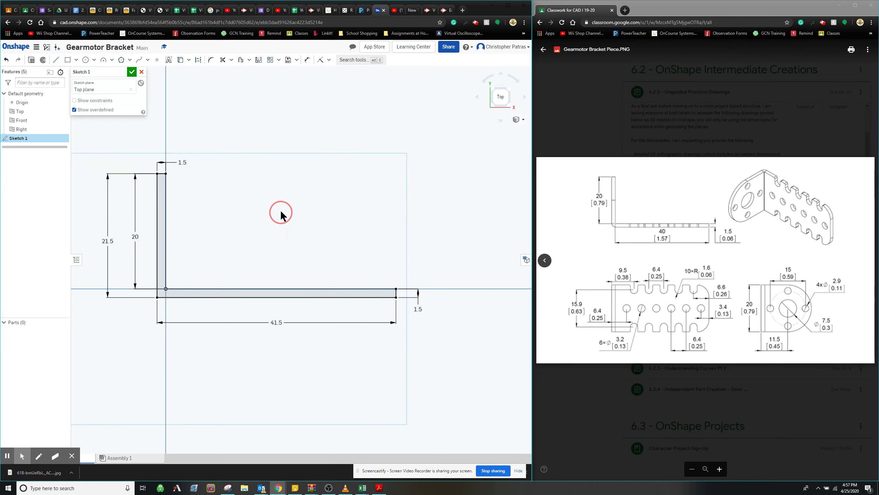
Accept Sketch 1 and extrude its L-shaped region 20 mm deep in isometric view
click(131, 72)
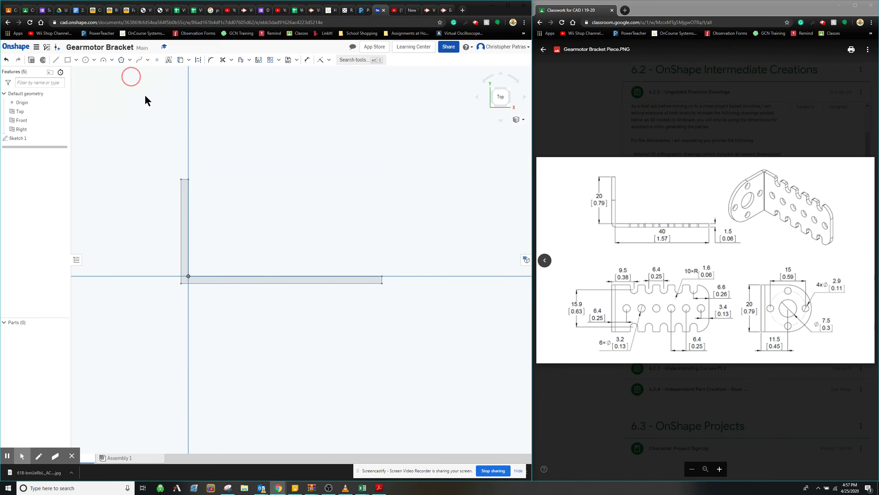
click(507, 89)
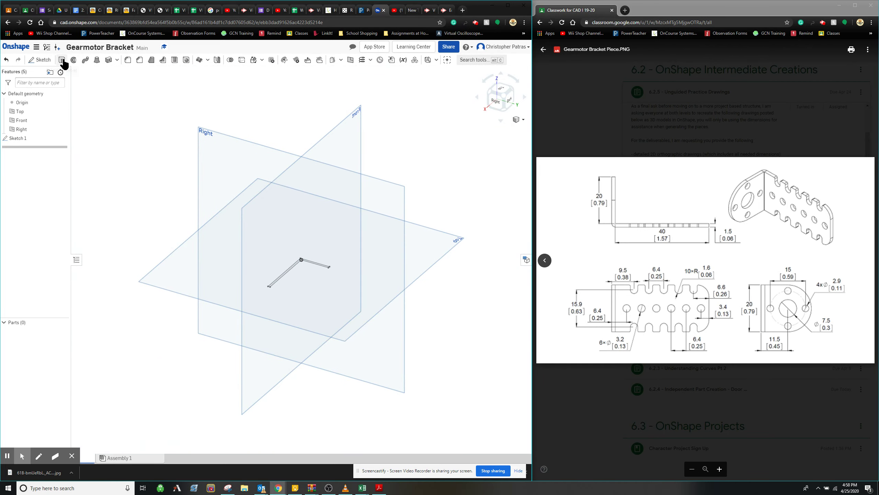
click(73, 60)
scroll(282, 275, up, 5)
click(275, 265)
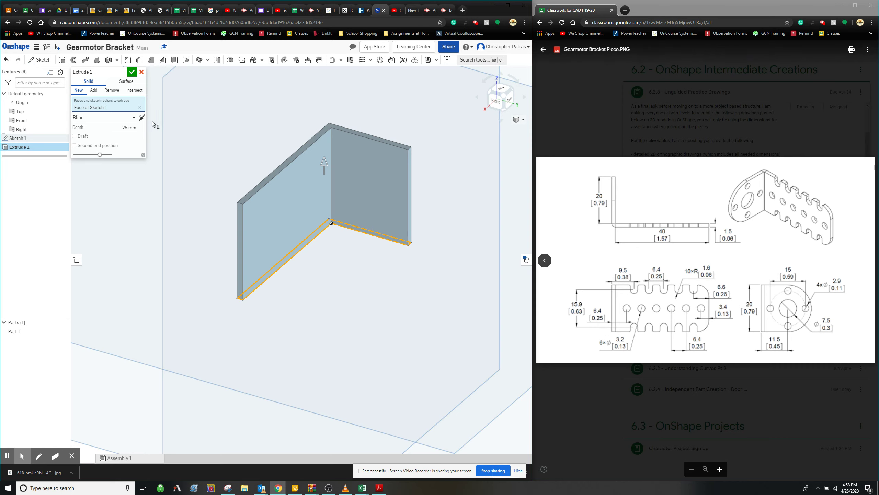
click(125, 127)
text(20)
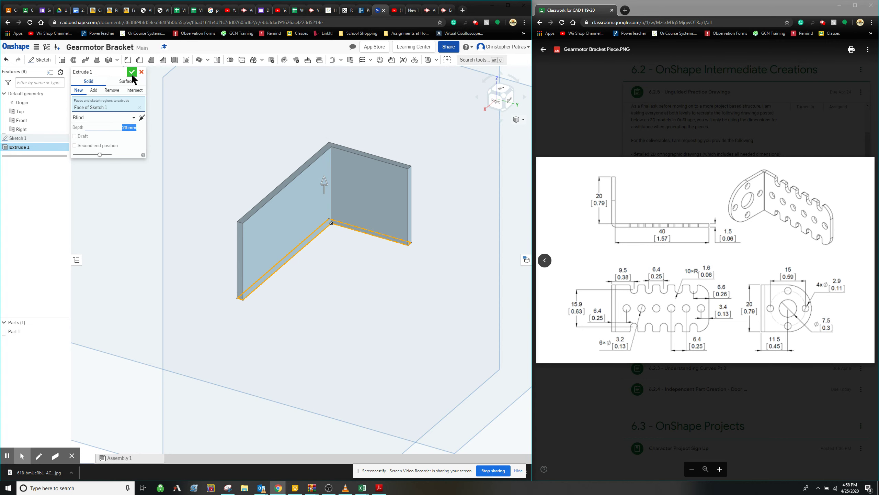
click(131, 72)
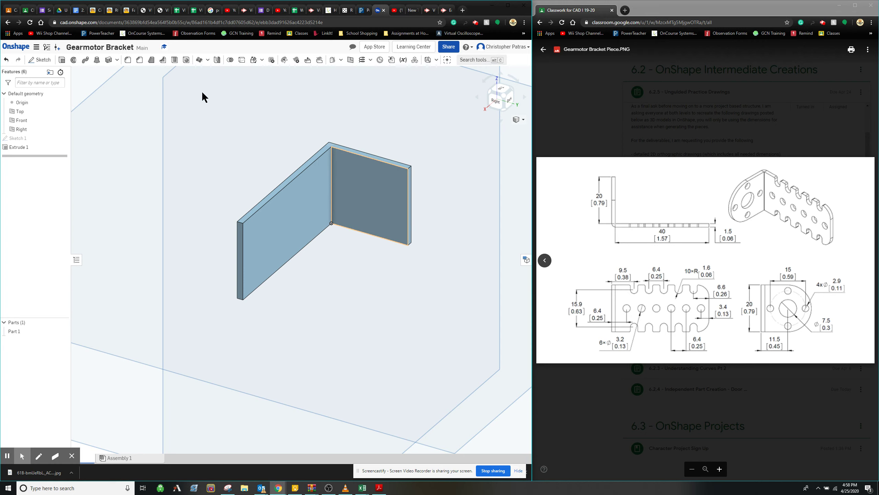
Open Sketch 2 on the upright leg's square face, viewed straight on and zoomed in
click(38, 59)
click(369, 183)
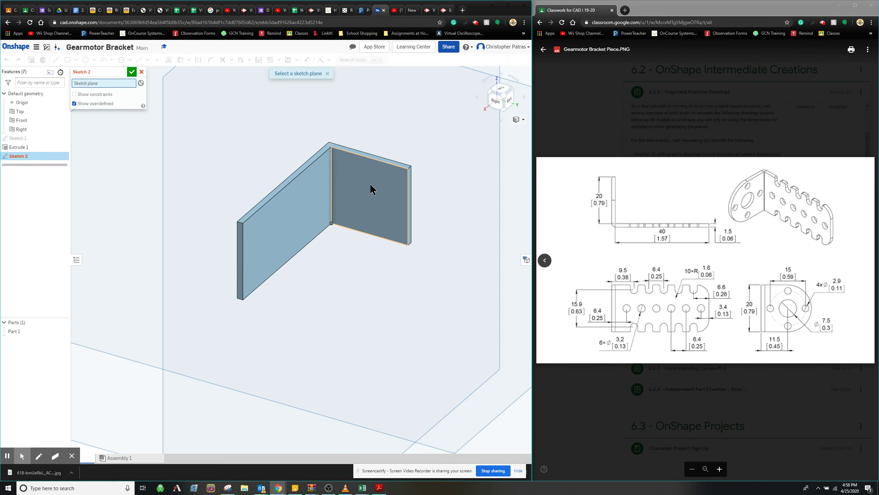
click(500, 98)
scroll(300, 244, up, 10)
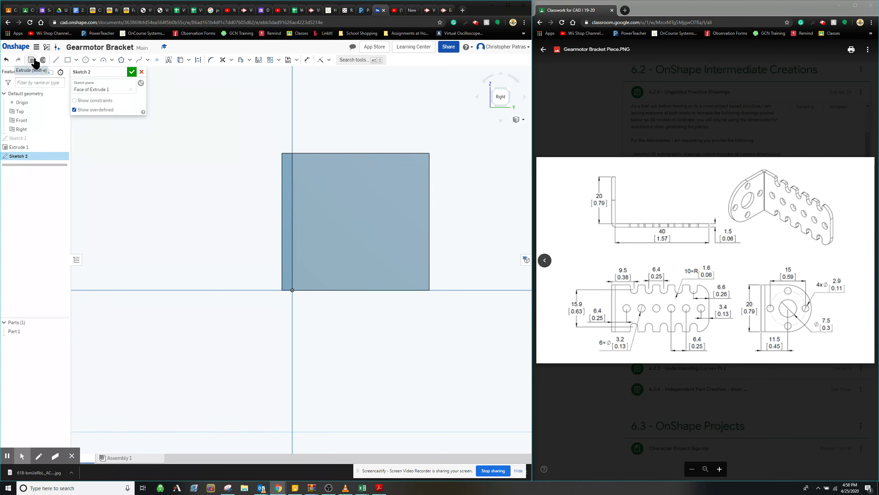
scroll(787, 309, up, 2)
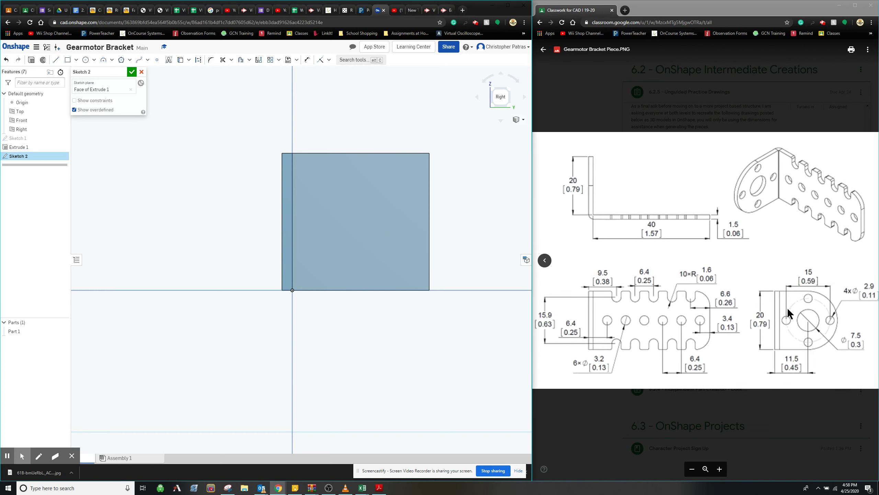
scroll(792, 313, down, 2)
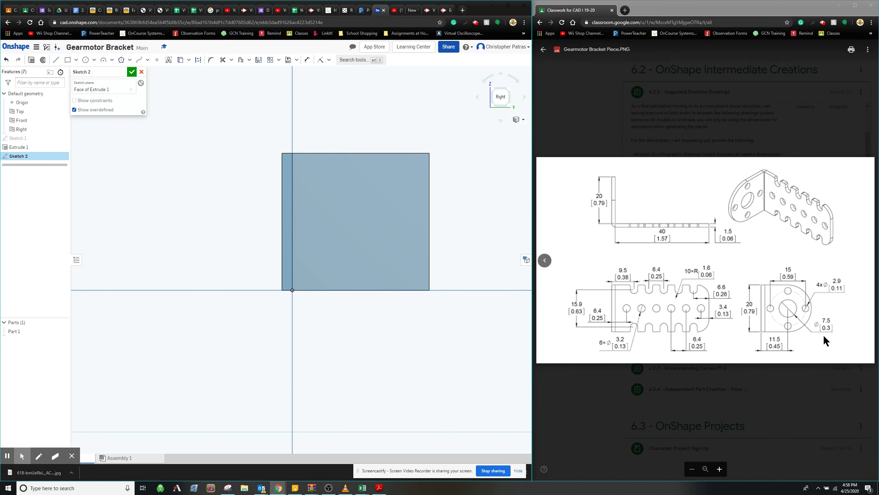
Draw the two corner-to-corner diagonals across the square face
click(56, 60)
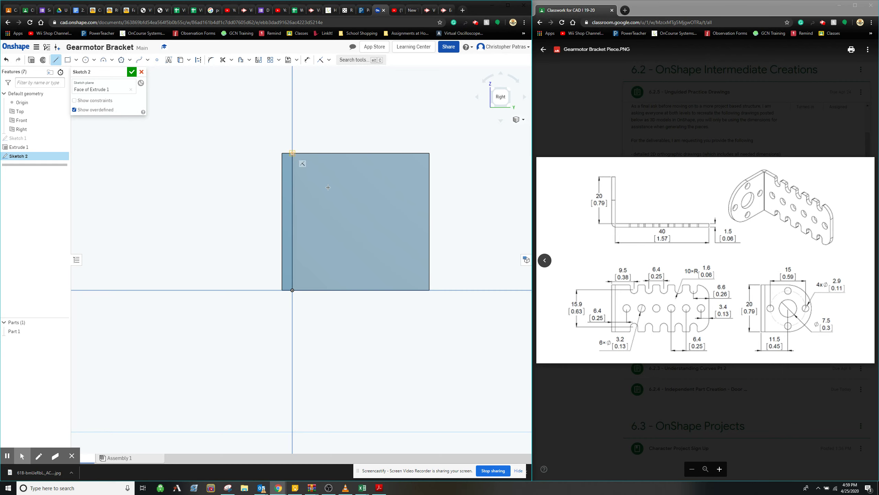
click(429, 290)
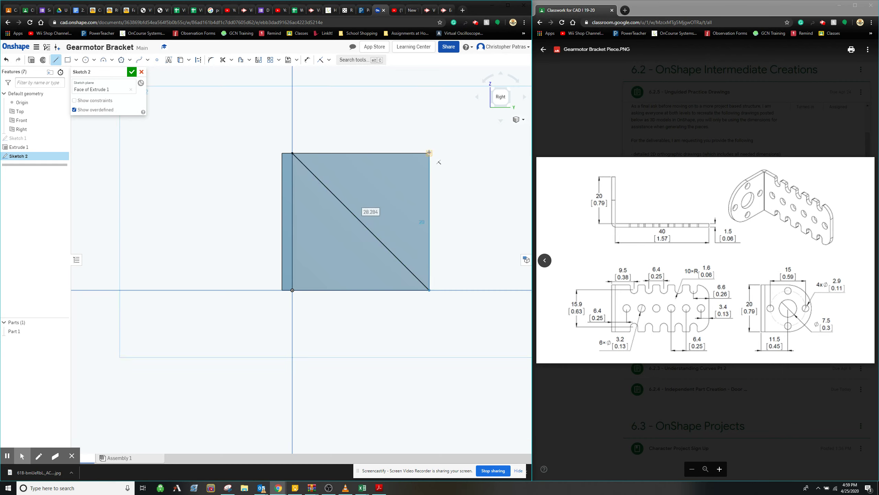
key(Escape)
click(55, 59)
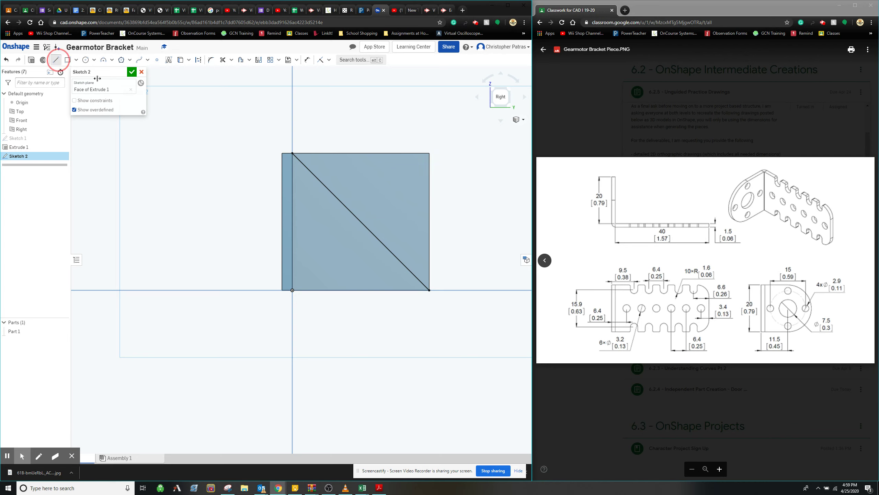
drag(429, 153, 293, 291)
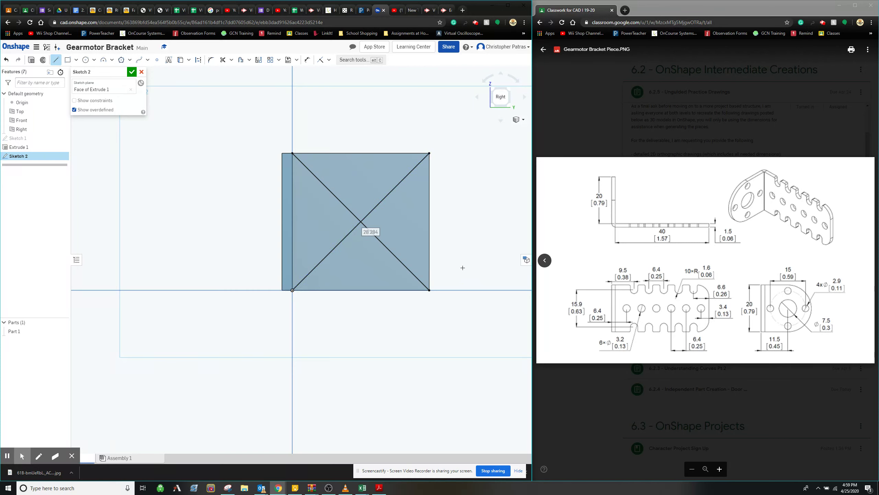
key(Escape)
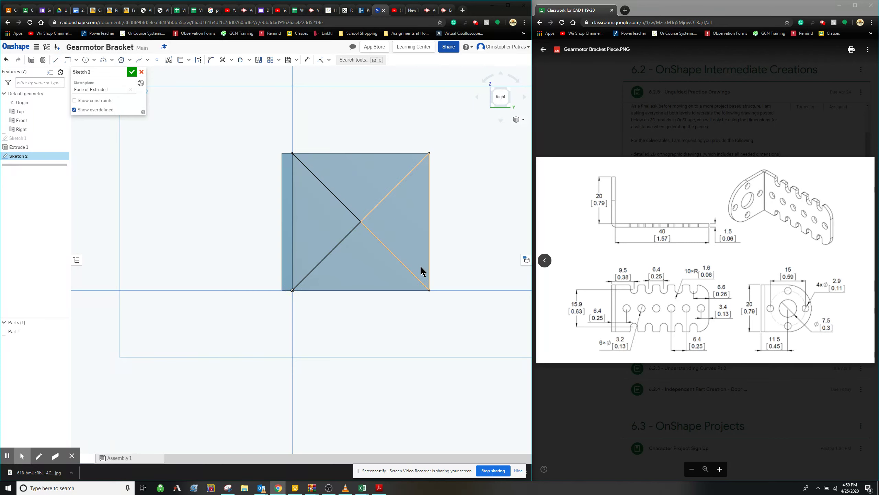
Draw a Ø7.5 circle at the diagonals' intersection and move its dimension to the left
click(86, 60)
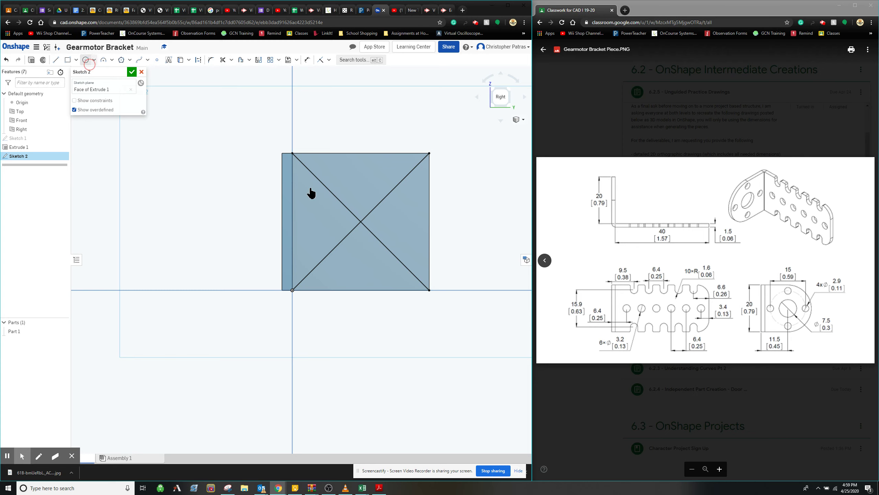
click(360, 222)
click(373, 241)
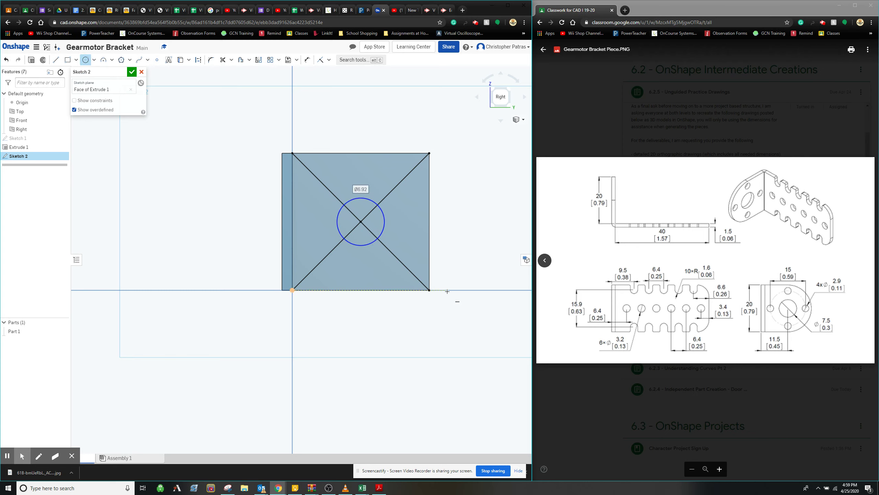
text(7.5)
key(Return)
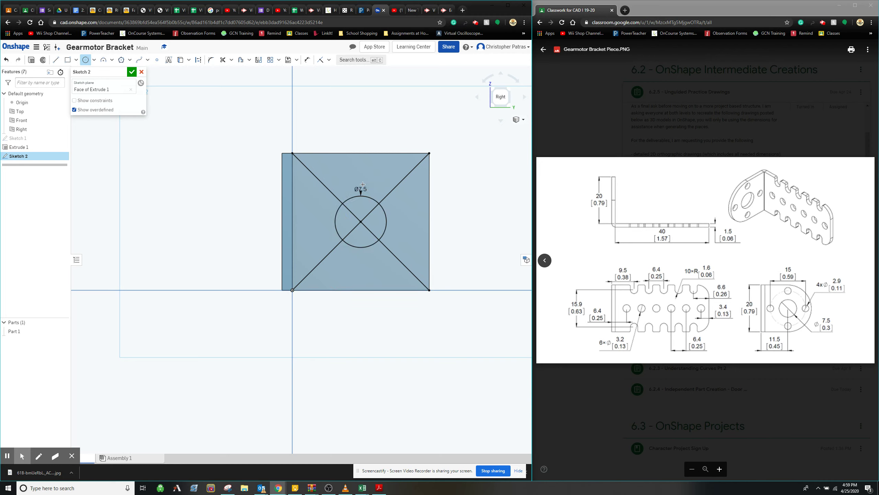
key(Escape)
drag(364, 192, 411, 221)
drag(413, 221, 338, 257)
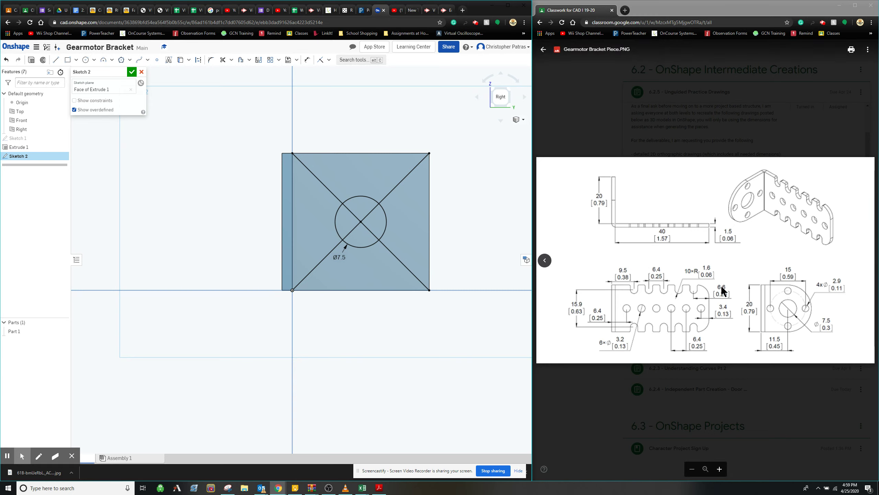
click(56, 59)
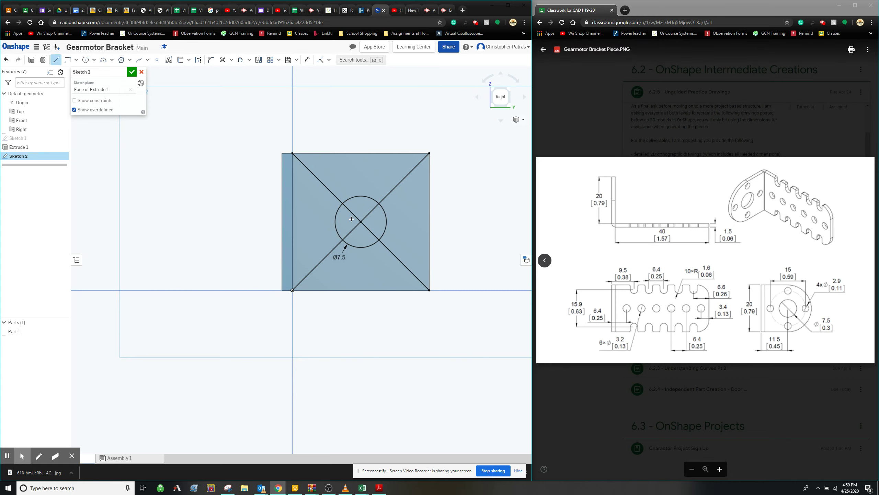
Draw a 7.5 line right from the circle centre and a Ø2.9 circle at its end
drag(361, 222, 414, 220)
drag(413, 221, 414, 221)
text(7.5)
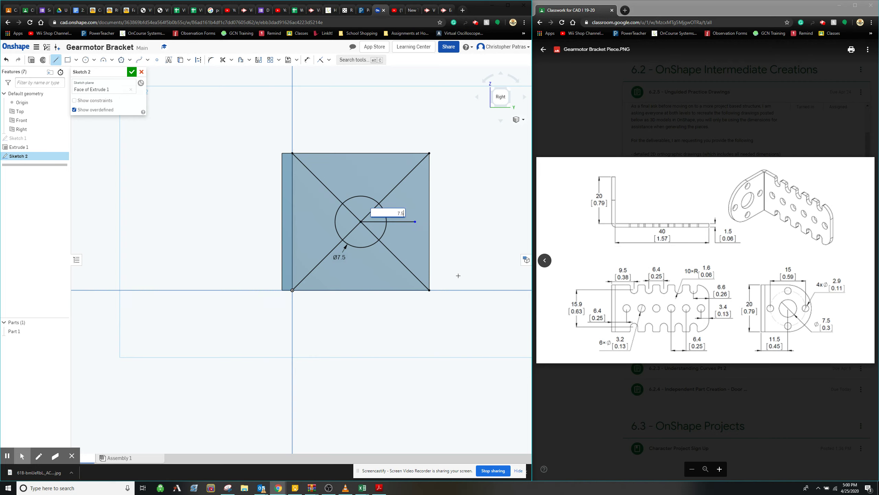
key(Return)
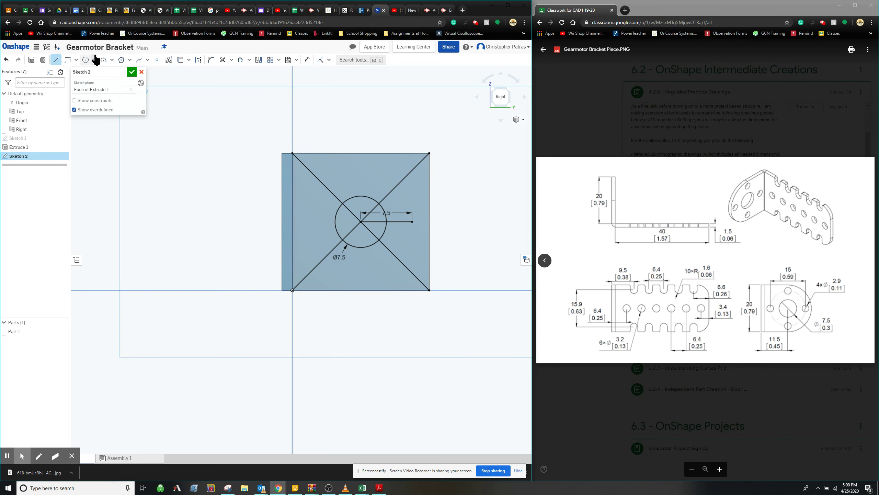
click(86, 60)
drag(412, 220, 419, 236)
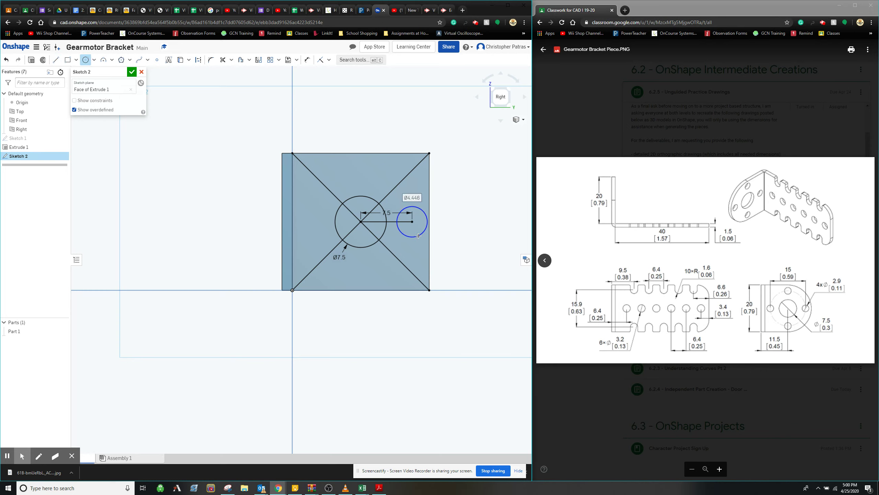
text(2.9)
key(Return)
key(Escape)
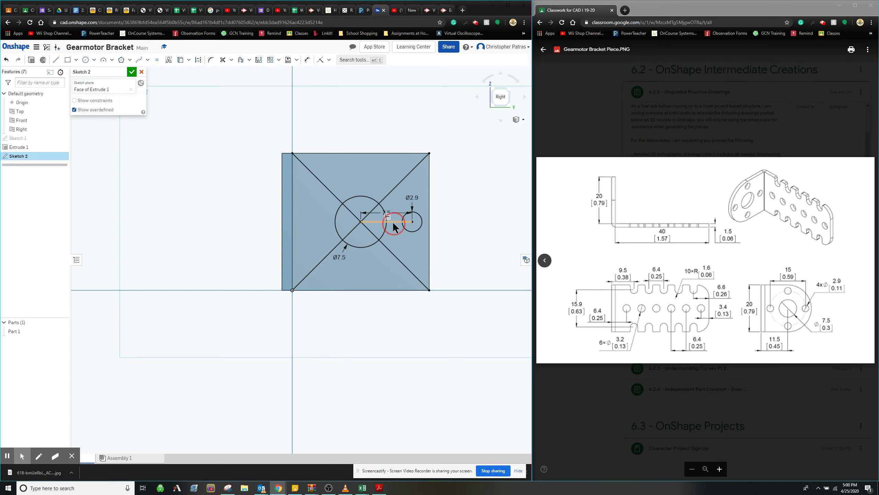
Convert the 7.5 line and both diagonals to construction geometry
right_click(393, 223)
click(411, 258)
click(387, 195)
right_click(387, 195)
click(410, 227)
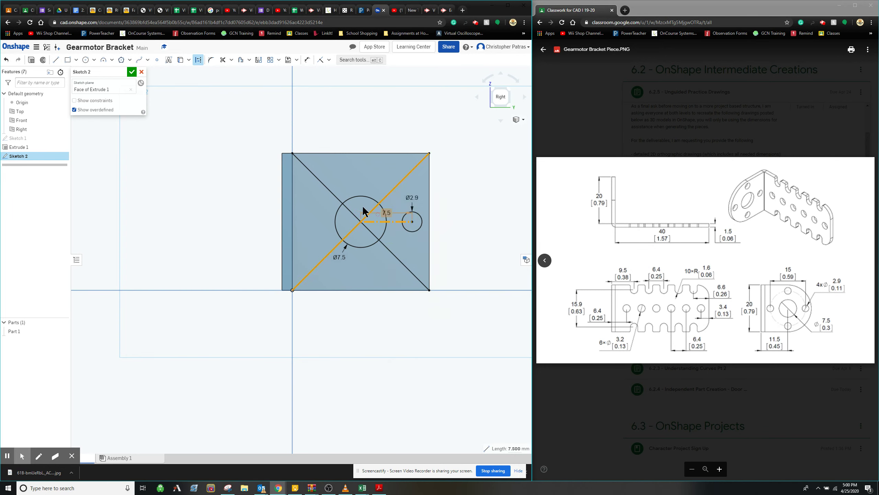
click(328, 191)
right_click(328, 190)
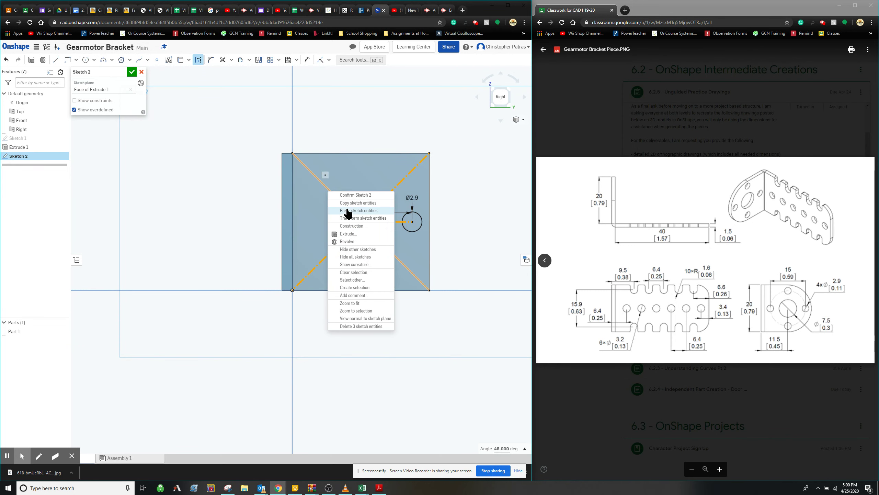
click(352, 225)
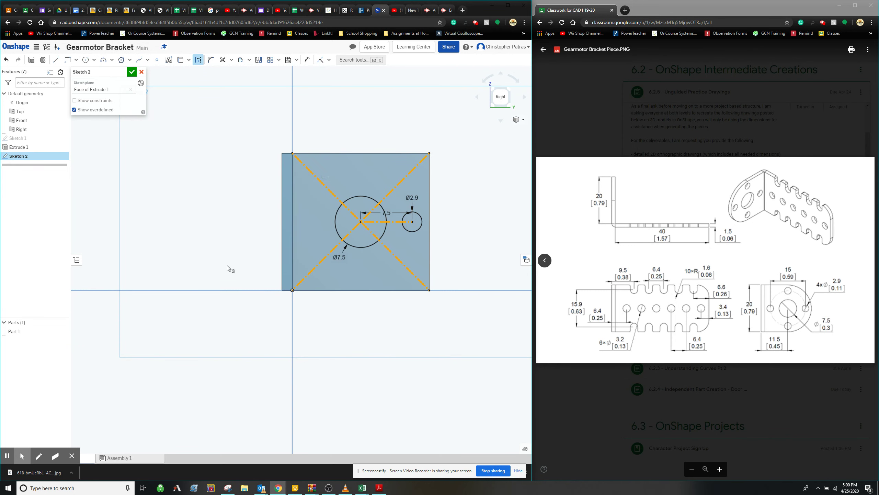
click(207, 244)
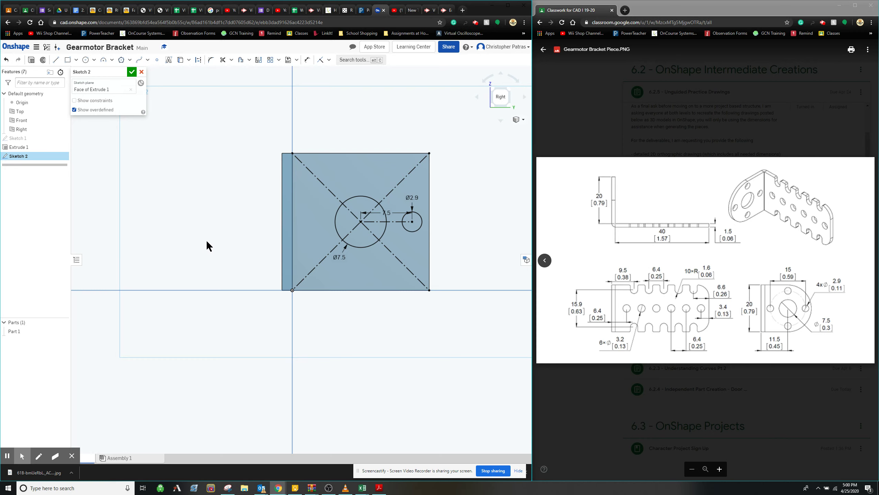
Check the sketch regions and finish Sketch 2
scroll(205, 235, up, 1)
scroll(315, 274, up, 2)
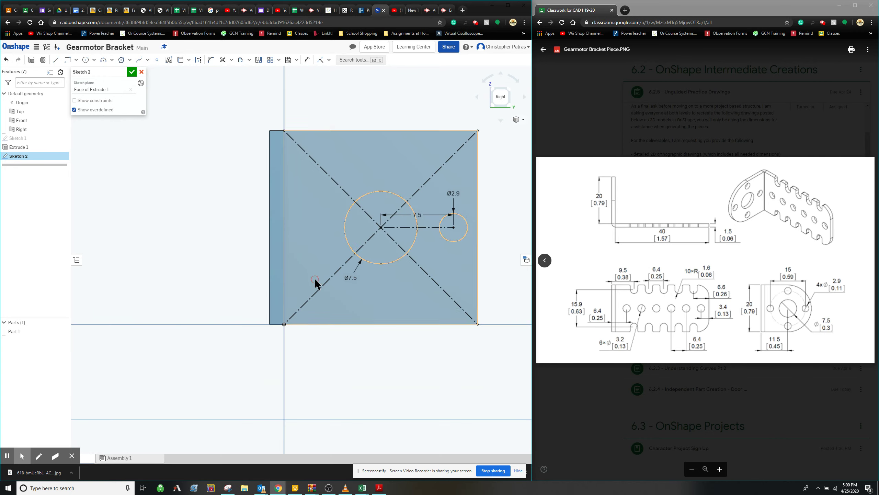
scroll(314, 281, down, 2)
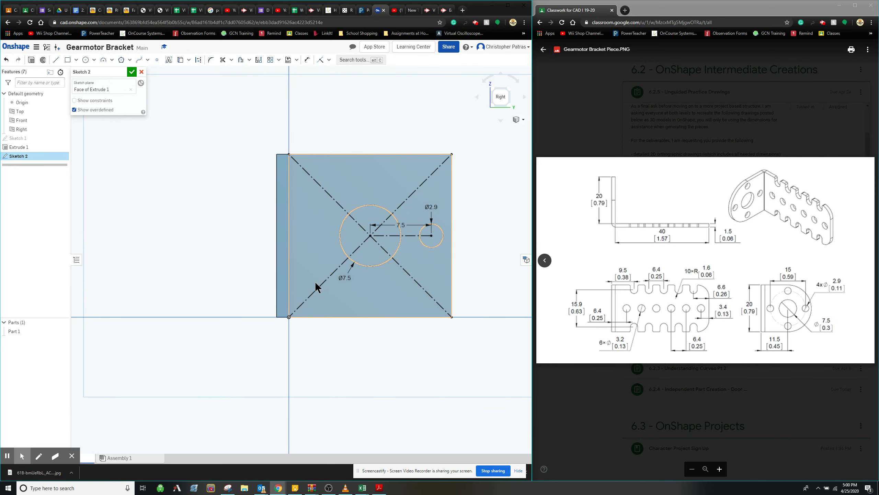
click(429, 279)
click(337, 284)
click(132, 72)
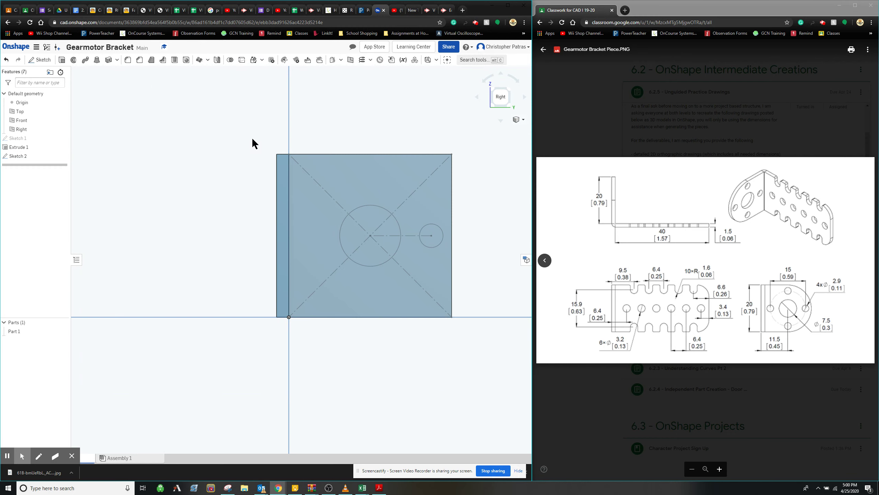
Extrude-remove the Ø2.9 and Ø7.5 circle regions through the plate
click(62, 60)
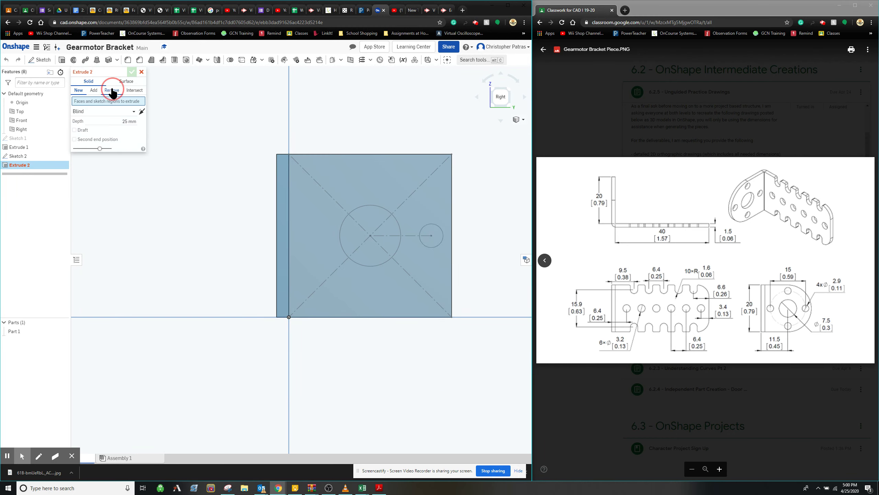
click(112, 90)
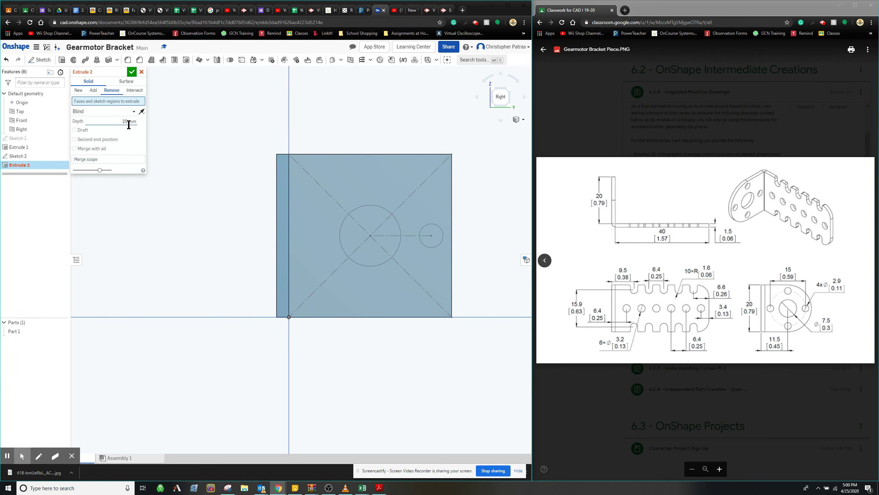
click(436, 233)
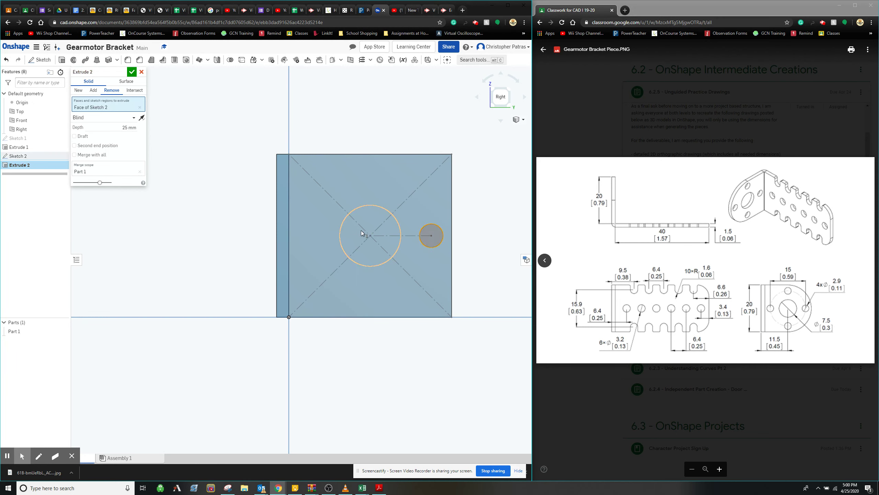
click(359, 247)
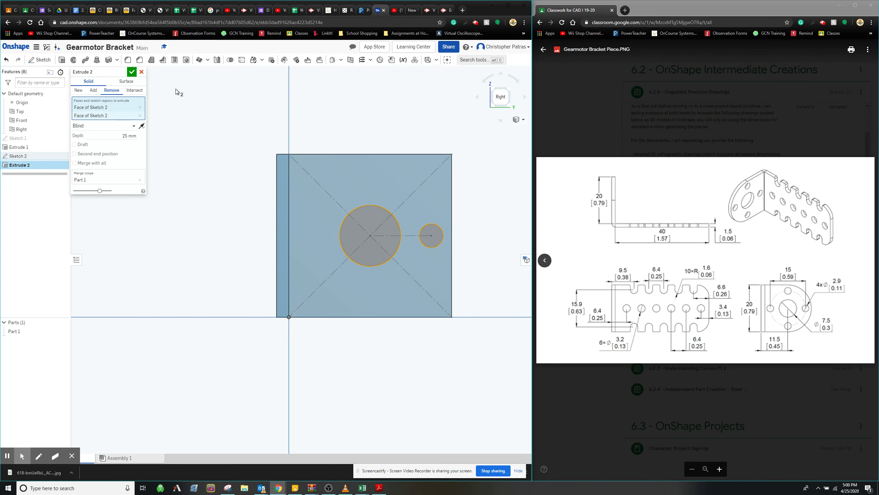
click(131, 72)
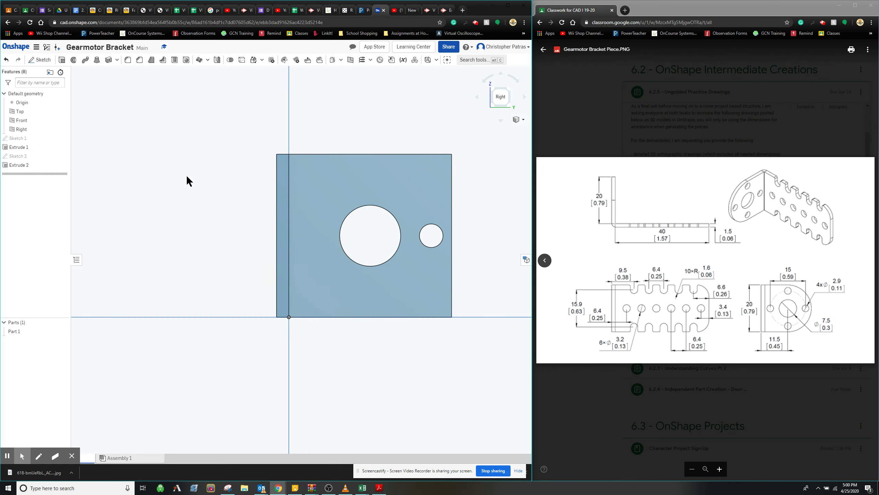
Abandon the linear pattern of the small hole
click(208, 60)
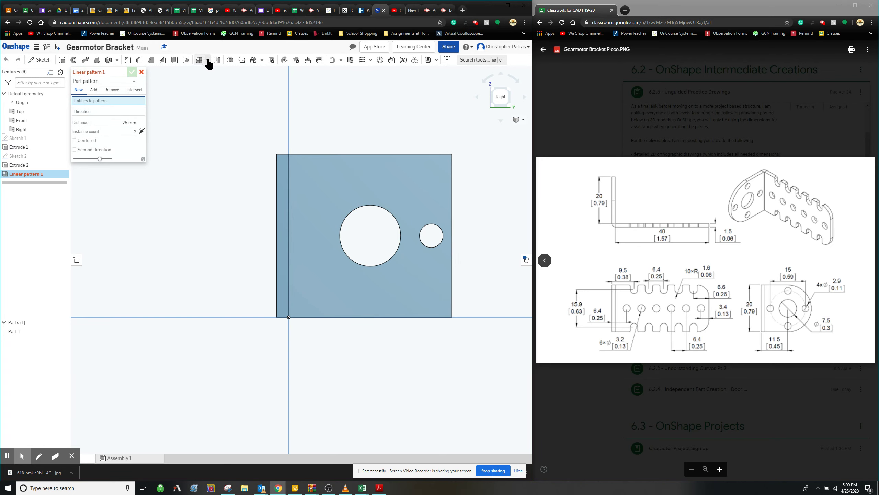
click(208, 63)
key(Escape)
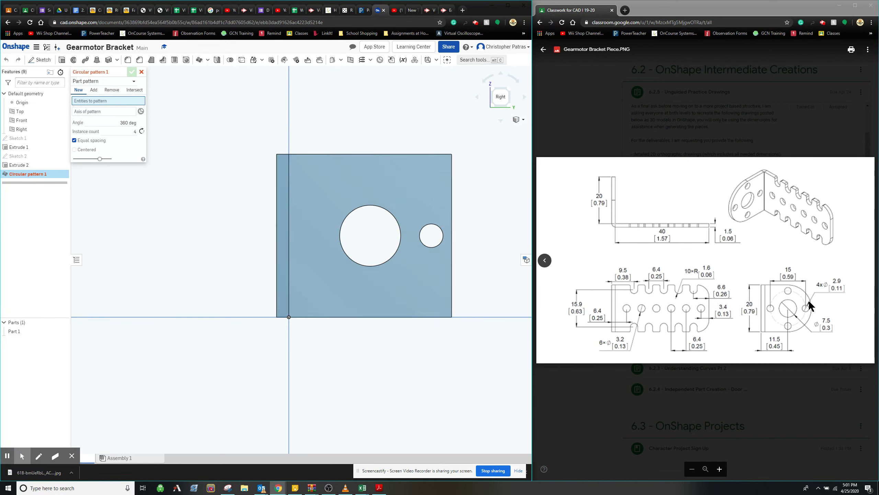
Set up a circular feature pattern of Extrude 2 around the large hole's edge, four copies over 360°
click(90, 81)
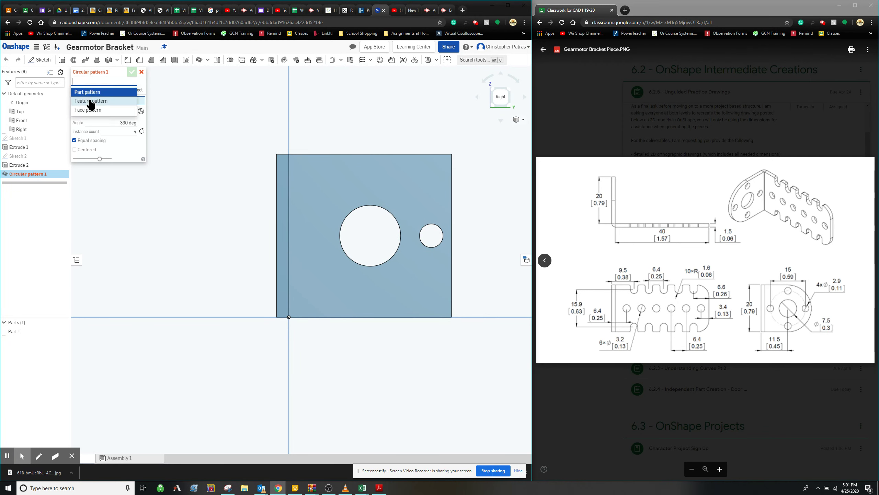
click(91, 101)
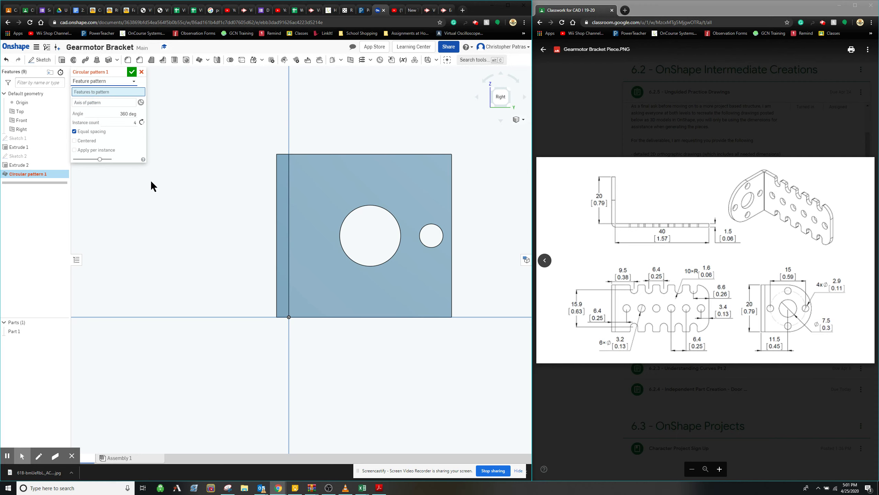
click(98, 102)
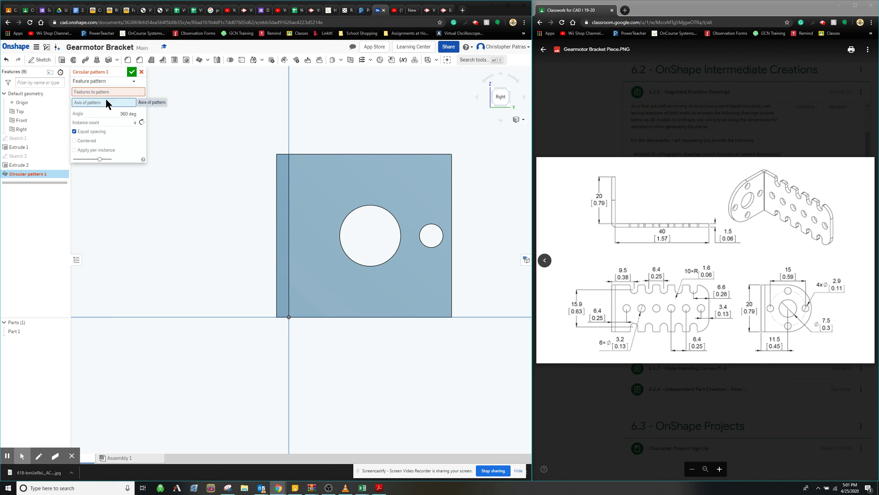
click(361, 205)
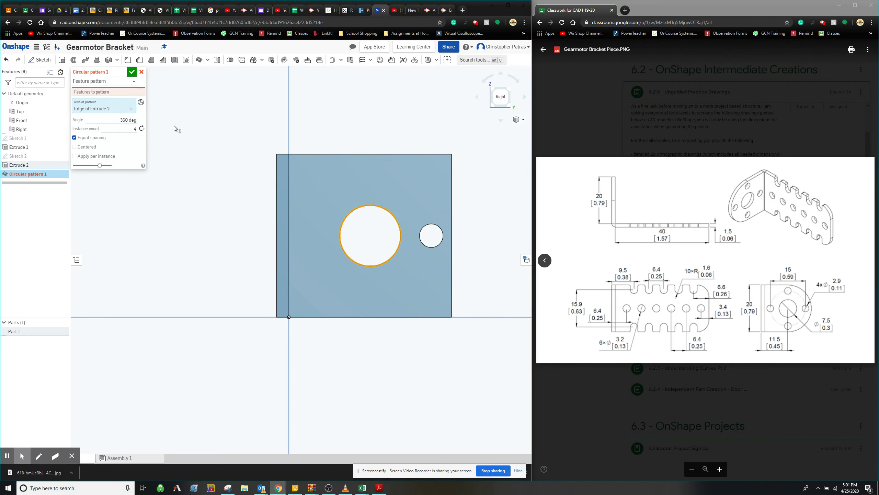
click(117, 90)
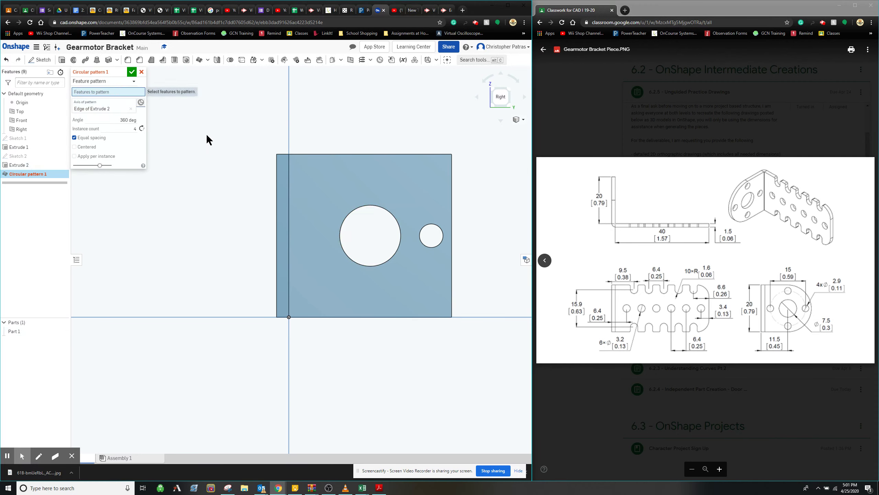
click(438, 228)
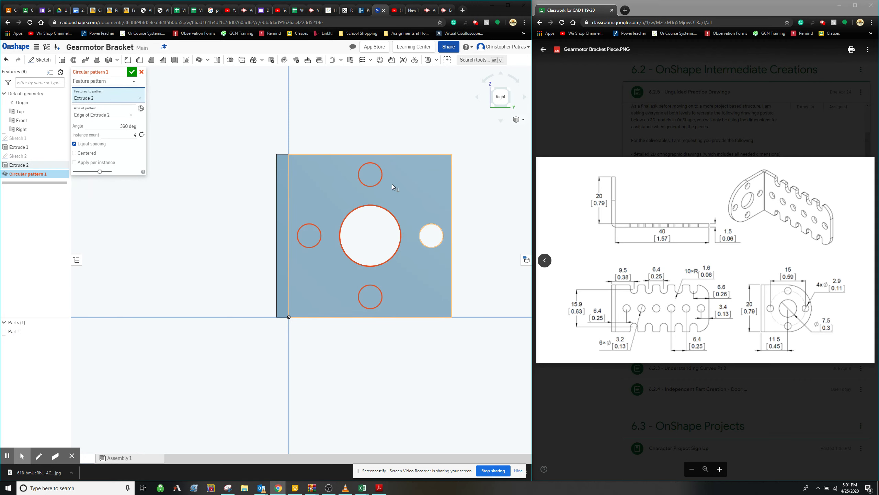
right_drag(371, 165, 339, 142)
right_drag(298, 121, 302, 117)
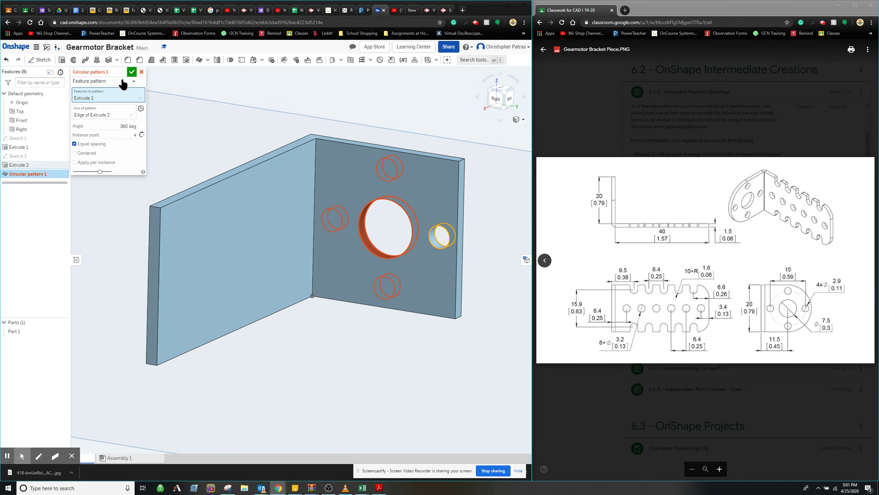
Confirm the circular pattern, then retry it as a face pattern of the small hole's face
click(132, 72)
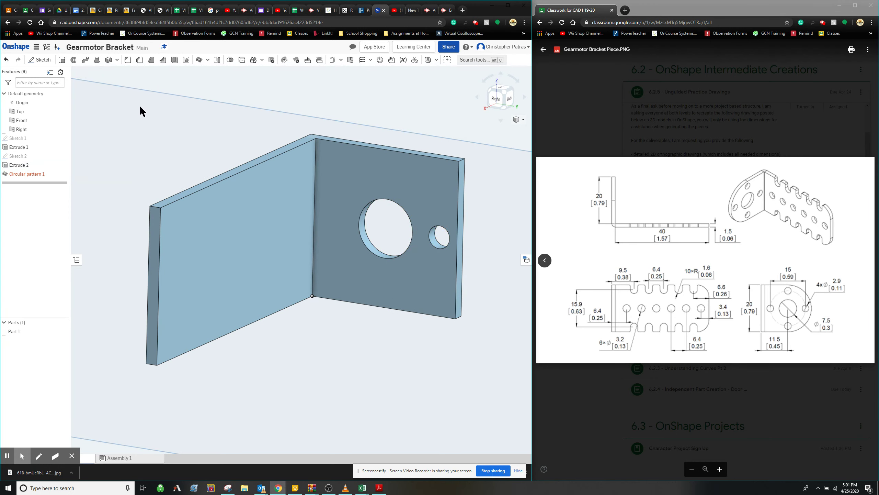
double_click(22, 174)
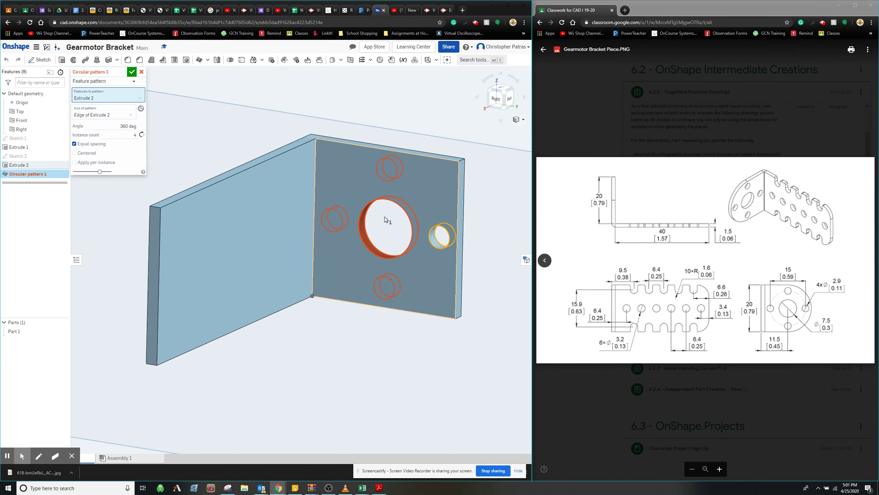
click(106, 83)
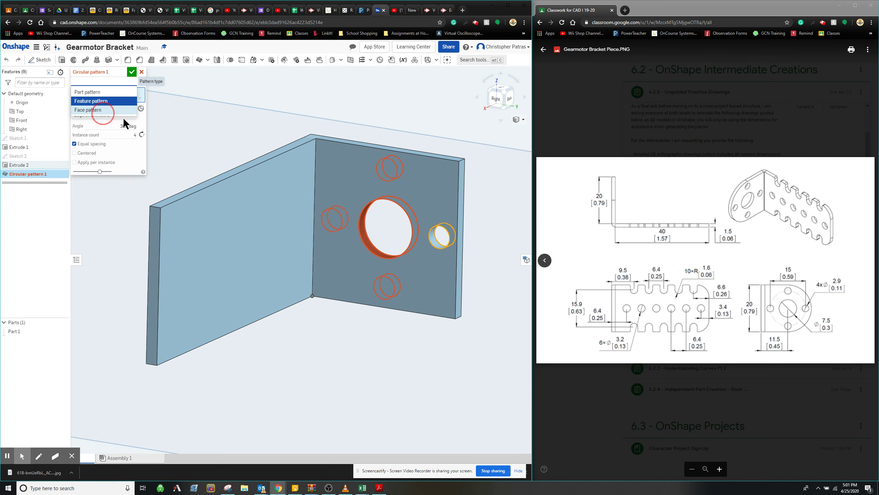
click(103, 109)
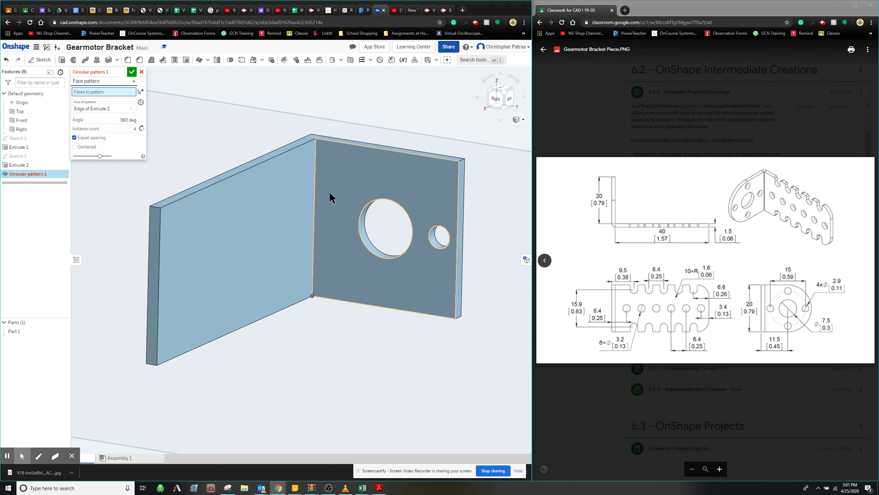
click(440, 234)
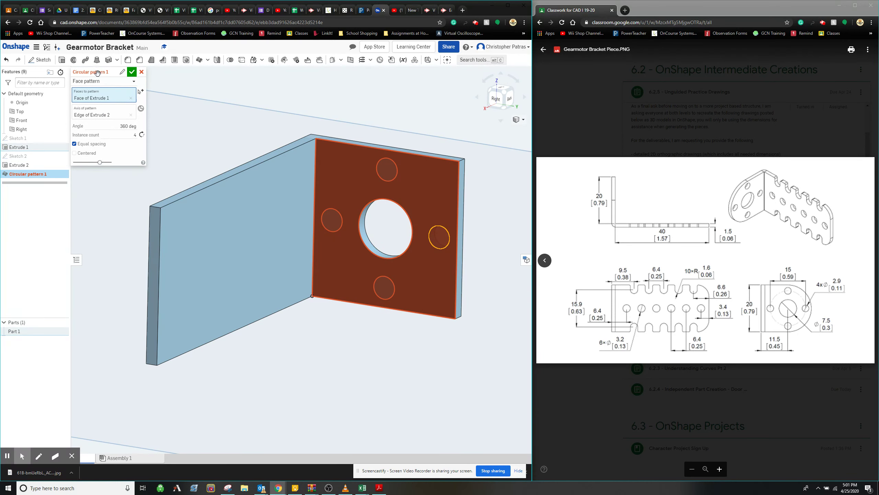
click(132, 71)
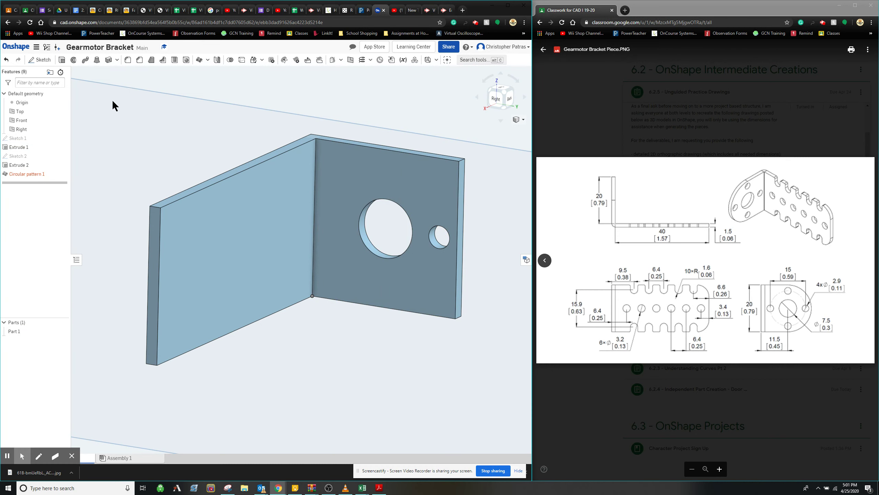
Switch back to a feature pattern, reset the axis to the large hole's edge, and commit four holes
double_click(28, 173)
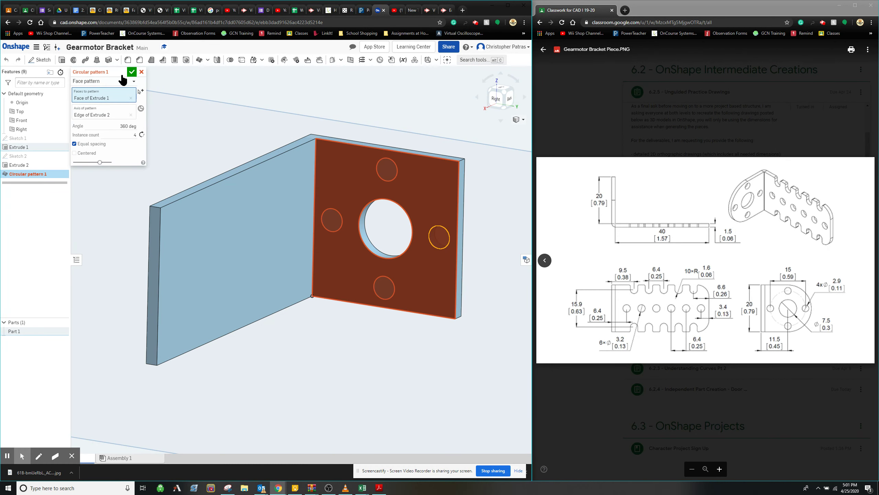
click(108, 81)
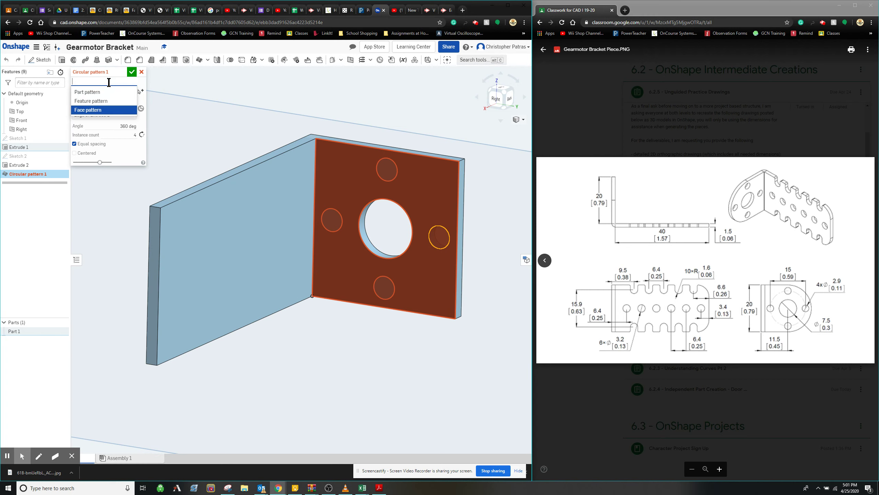
click(92, 100)
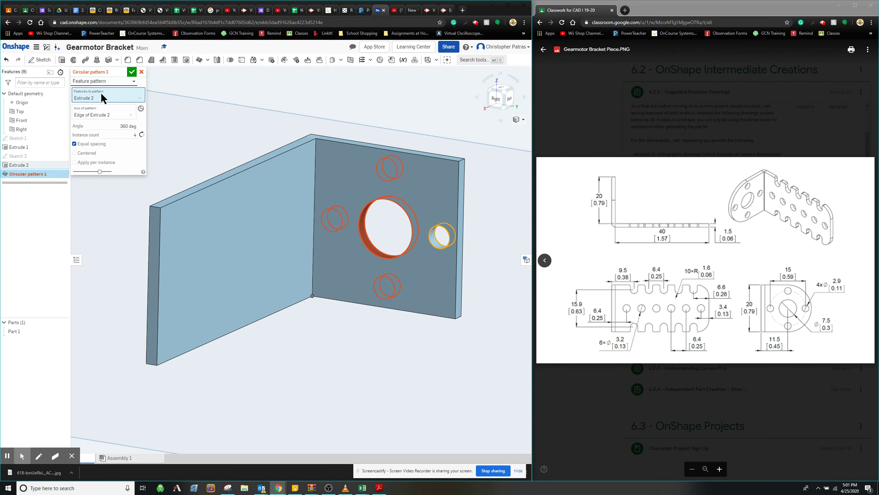
click(103, 115)
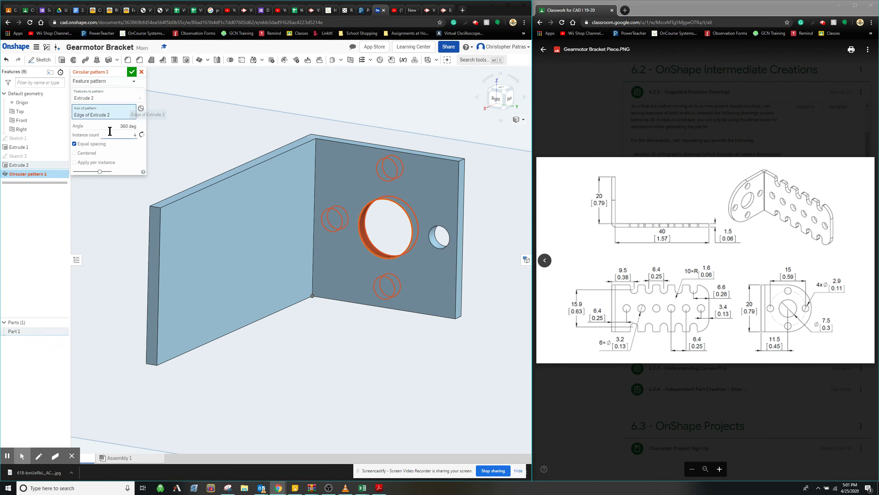
click(131, 115)
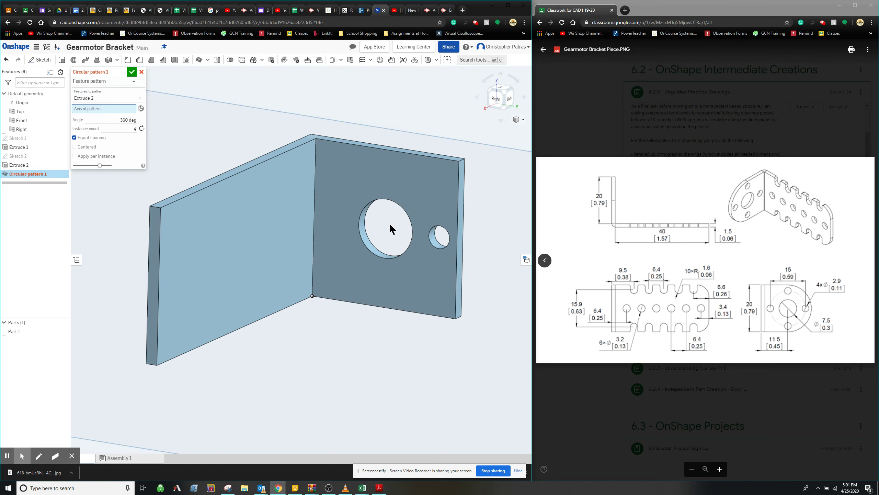
click(413, 225)
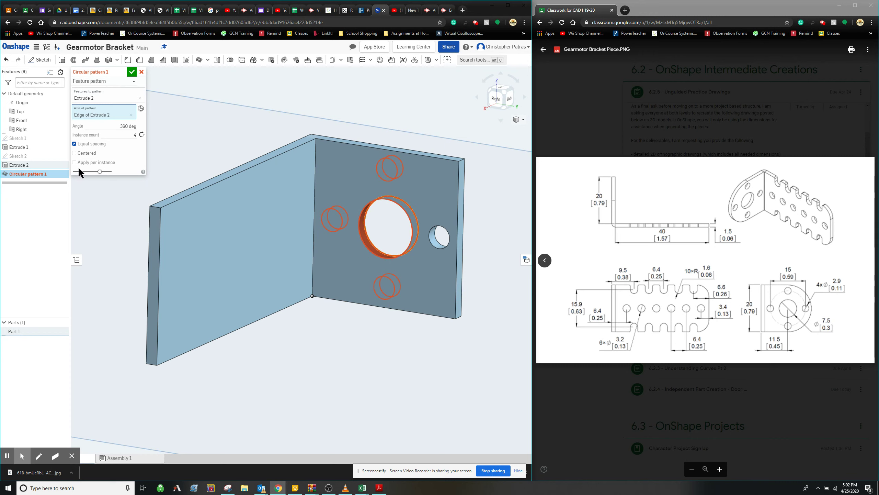
click(129, 72)
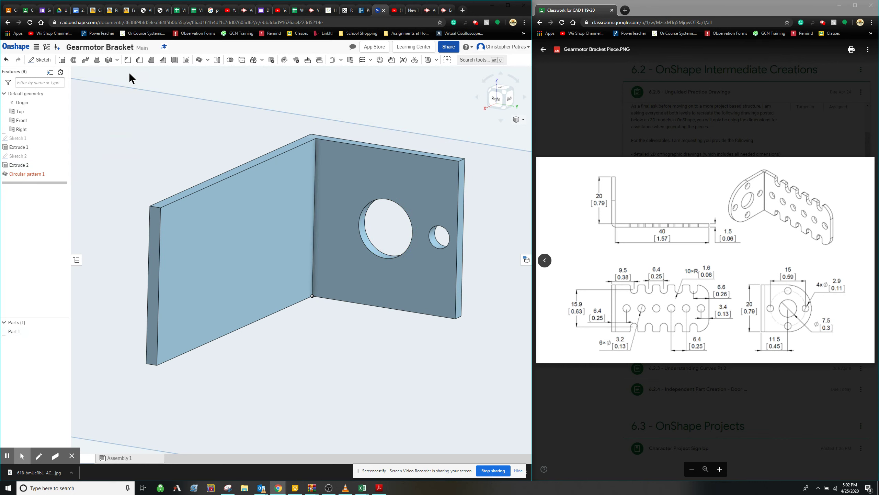
click(19, 174)
double_click(42, 174)
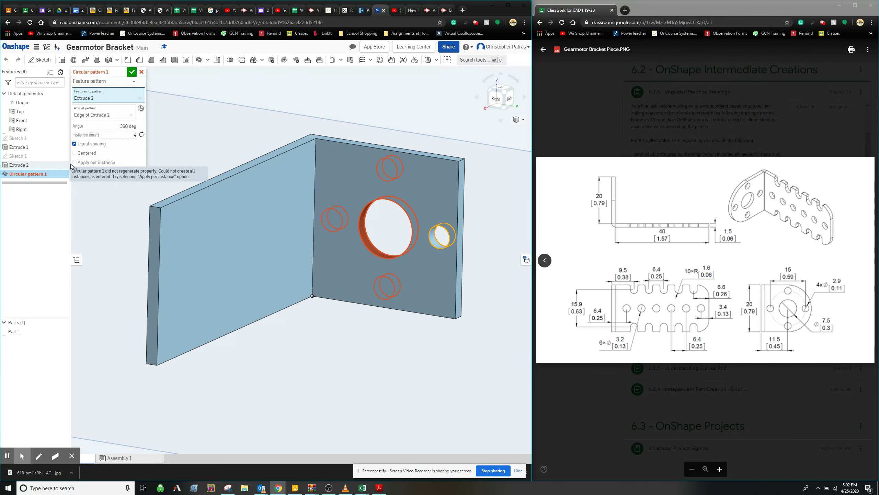
click(131, 73)
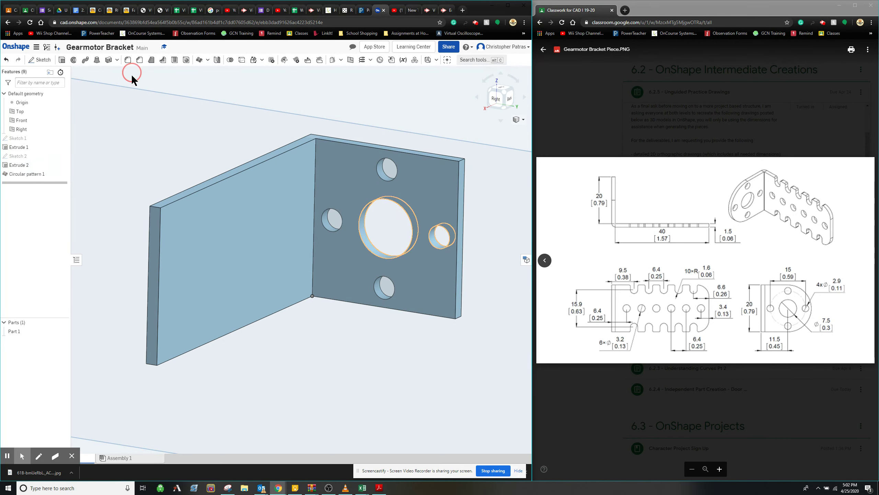
mouse_move(387, 331)
right_down()
mouse_move(366, 333)
mouse_move(385, 332)
right_up()
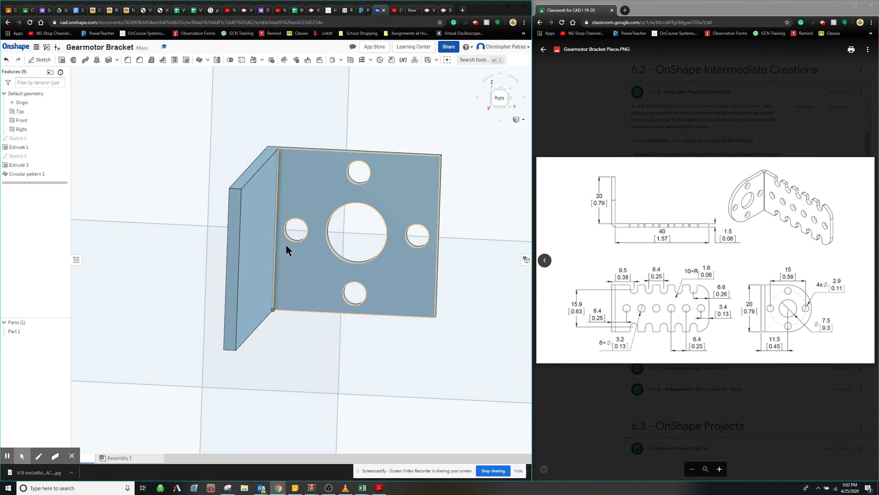
right_drag(343, 148, 329, 149)
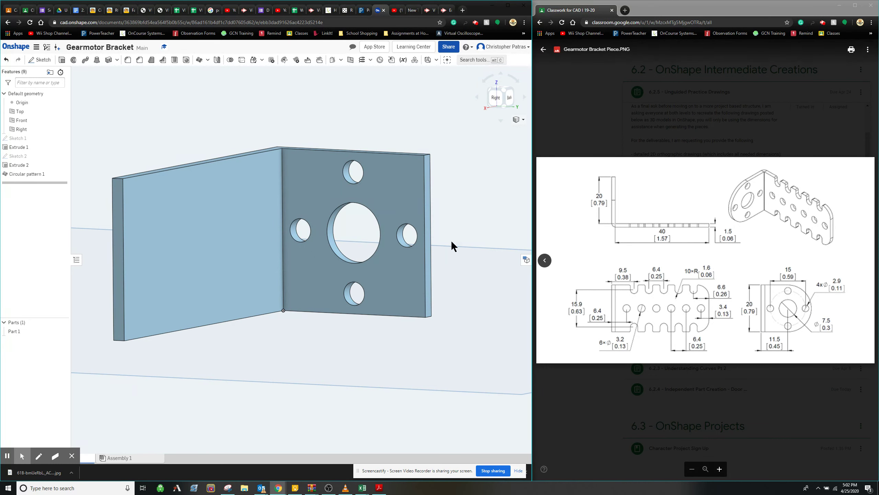
Fillet the flange's top and bottom outer corner edges with a 10 mm radius
click(128, 60)
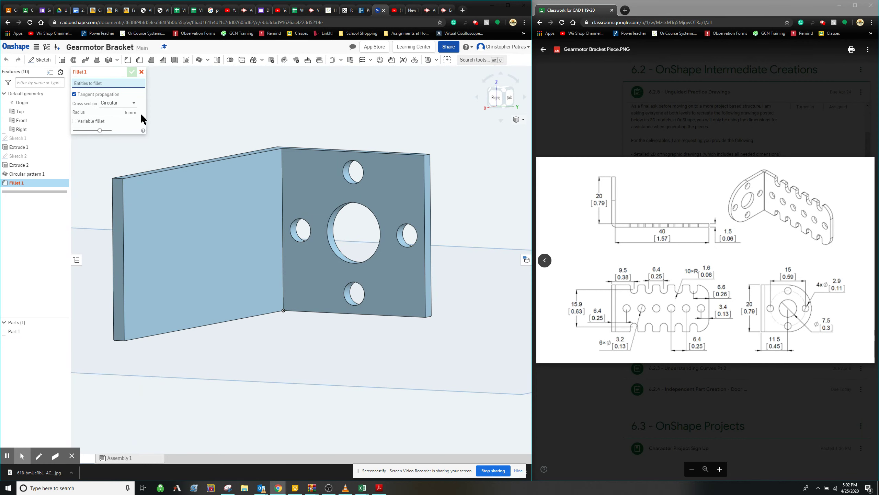
click(127, 113)
click(428, 156)
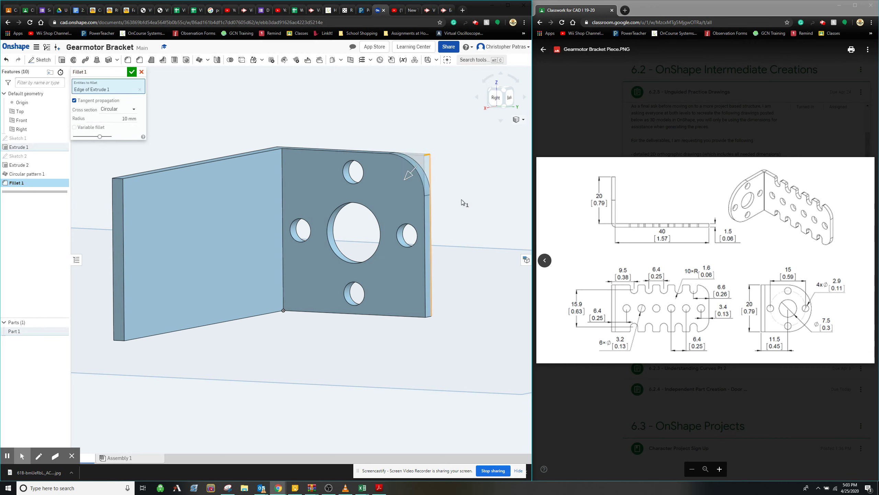
click(429, 317)
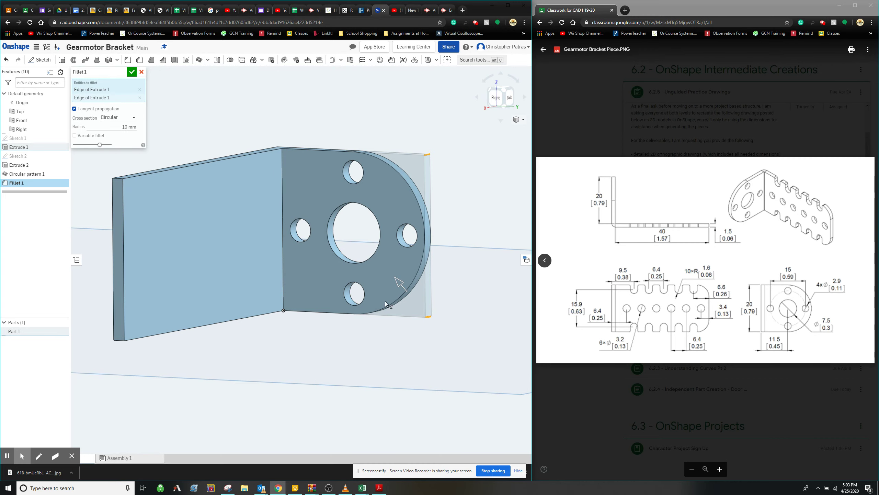
click(132, 71)
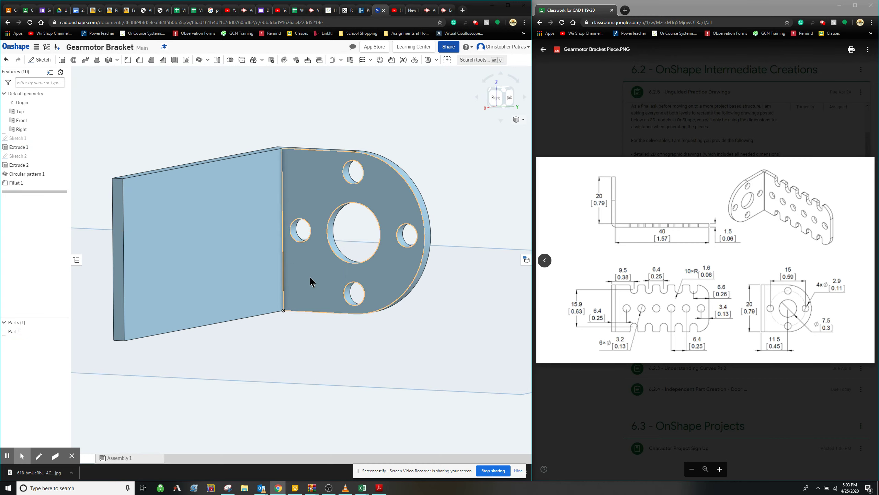
mouse_move(464, 312)
right_down()
mouse_move(477, 312)
mouse_move(468, 304)
mouse_move(477, 311)
right_up()
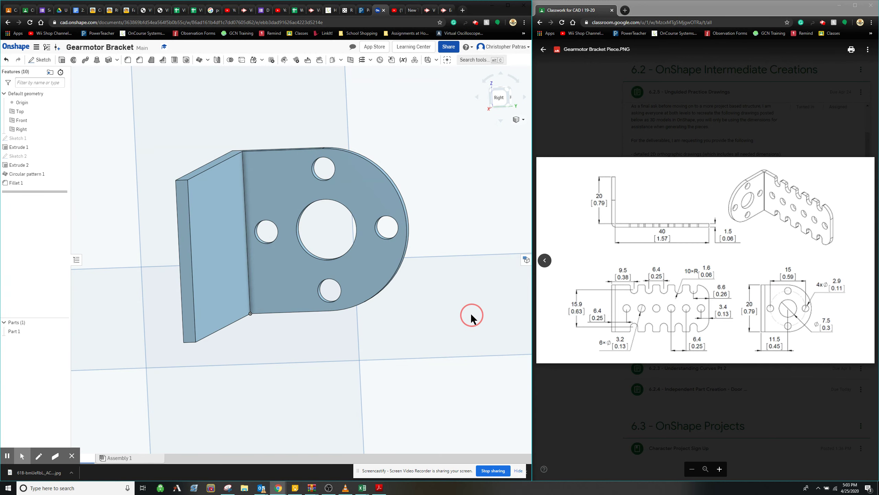
click(498, 97)
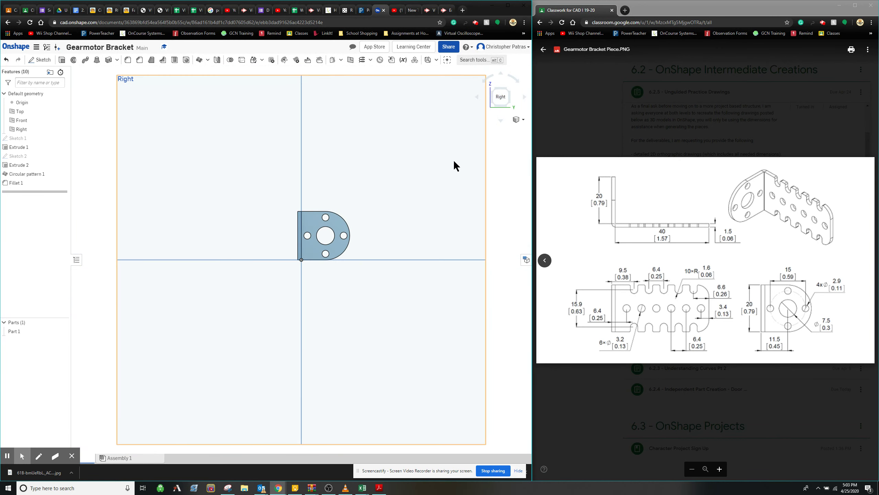
click(508, 91)
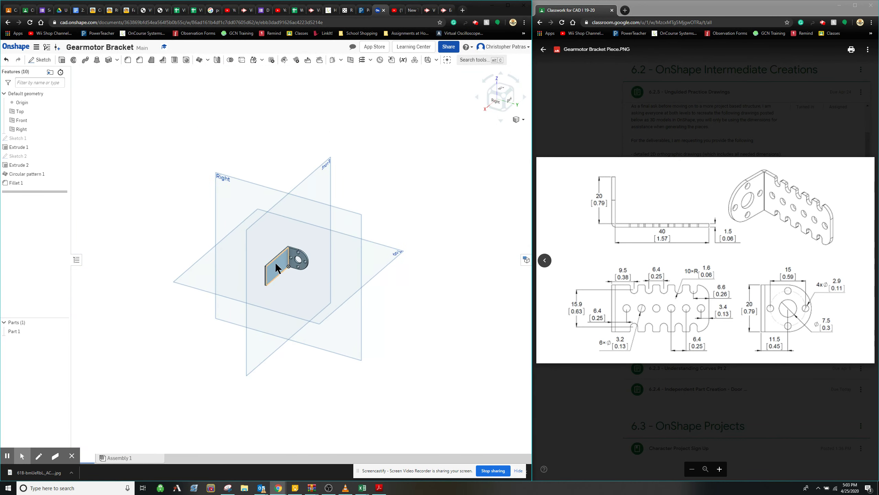
key(f)
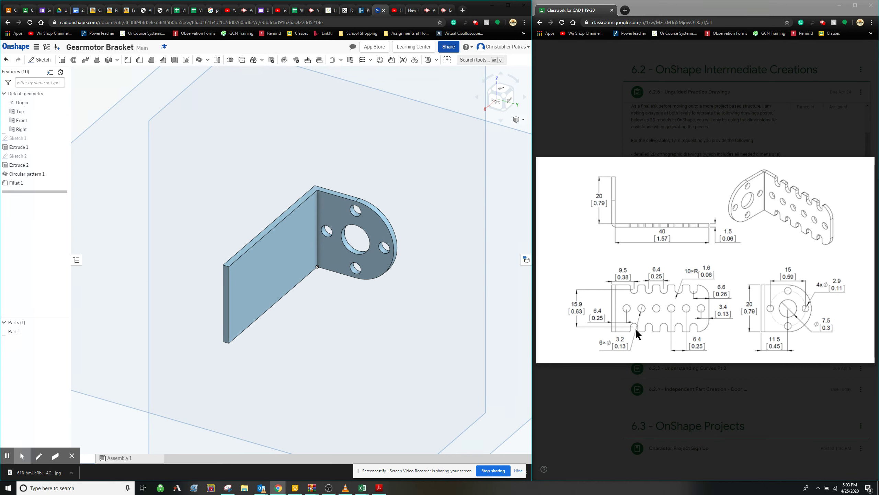
Start Sketch 3 on the long plate face, viewed from the back and rotated 180°
click(38, 60)
click(297, 259)
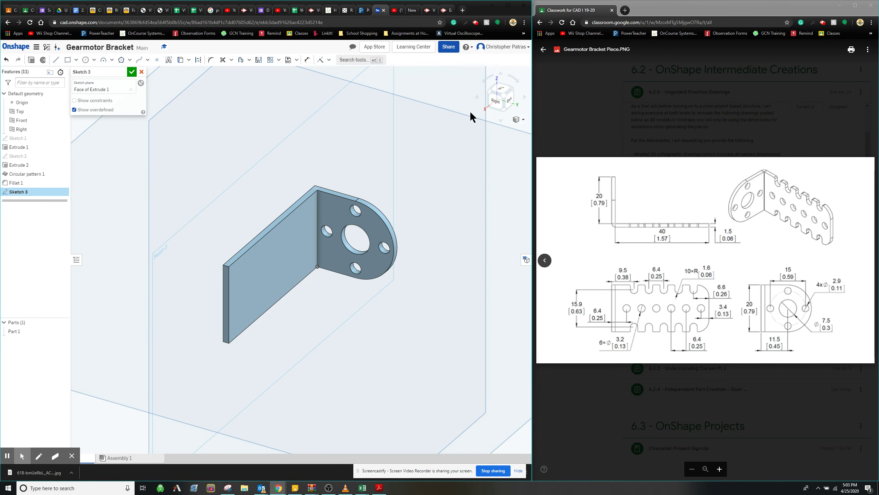
click(510, 102)
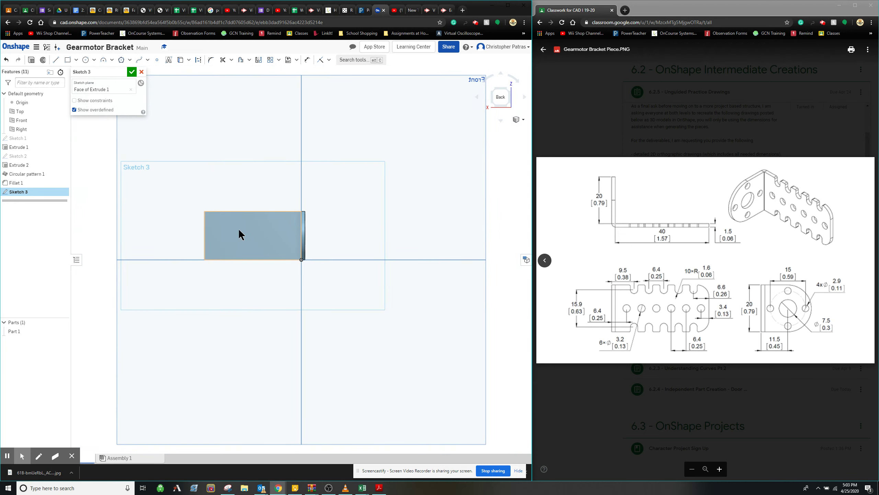
click(482, 81)
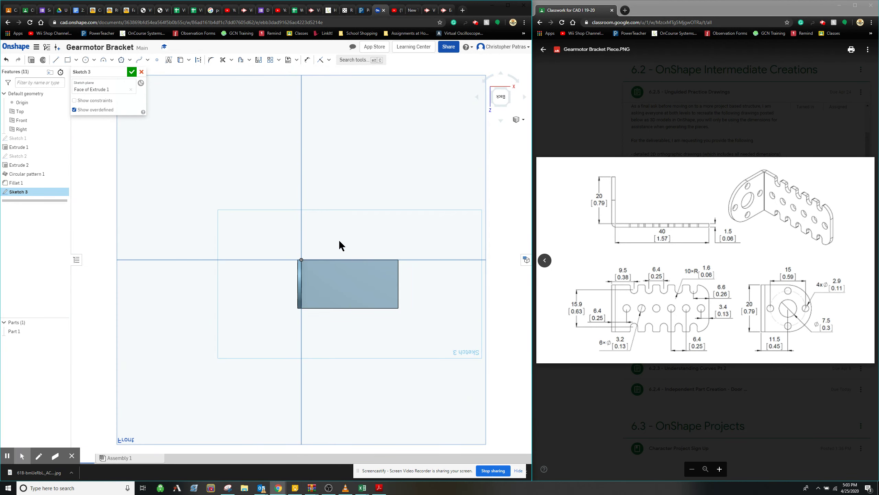
scroll(338, 297, up, 5)
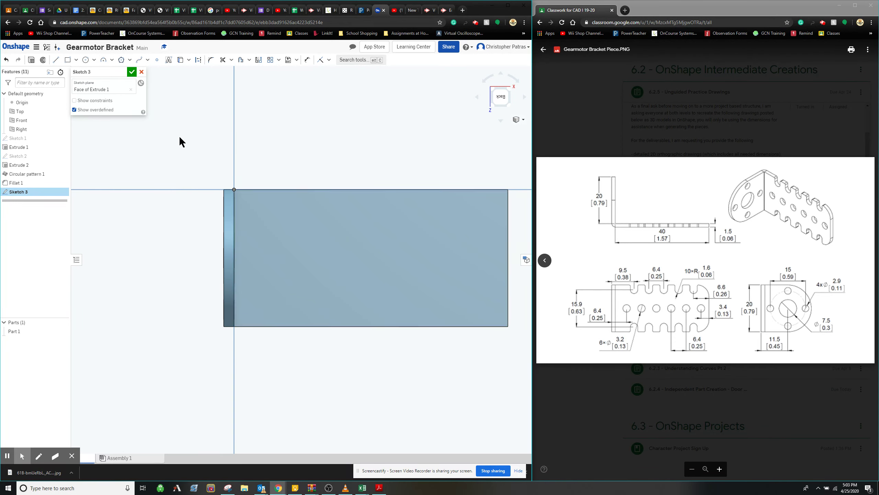
Project the plate's thin left edge into the sketch with Use/Project
click(180, 60)
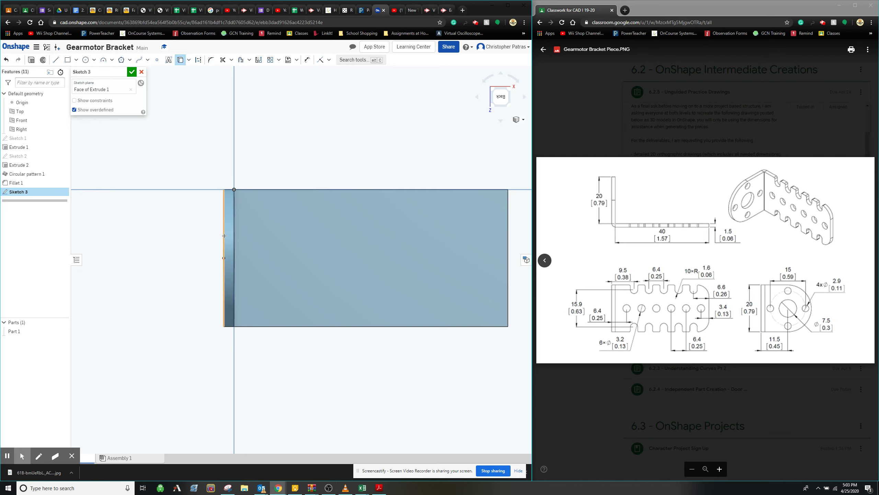
click(225, 236)
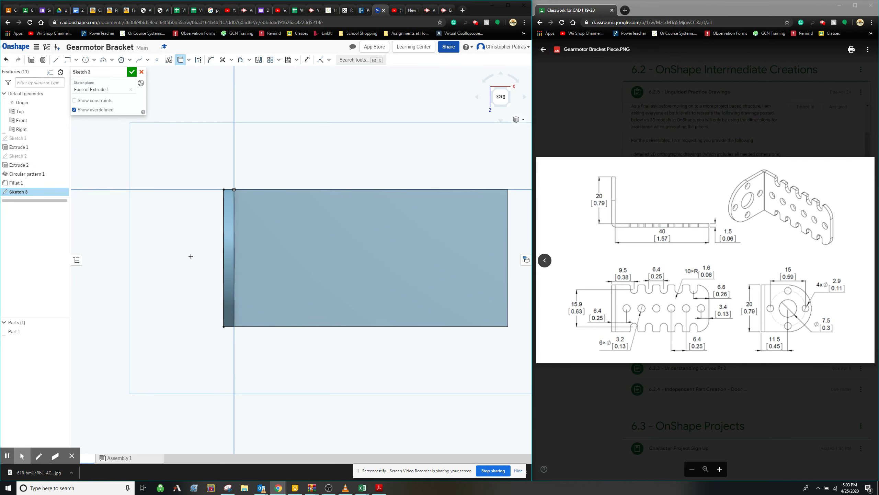
click(234, 237)
Draw a 7.95 vertical line down the plate's left edge and a 9.5 horizontal line inward
click(57, 59)
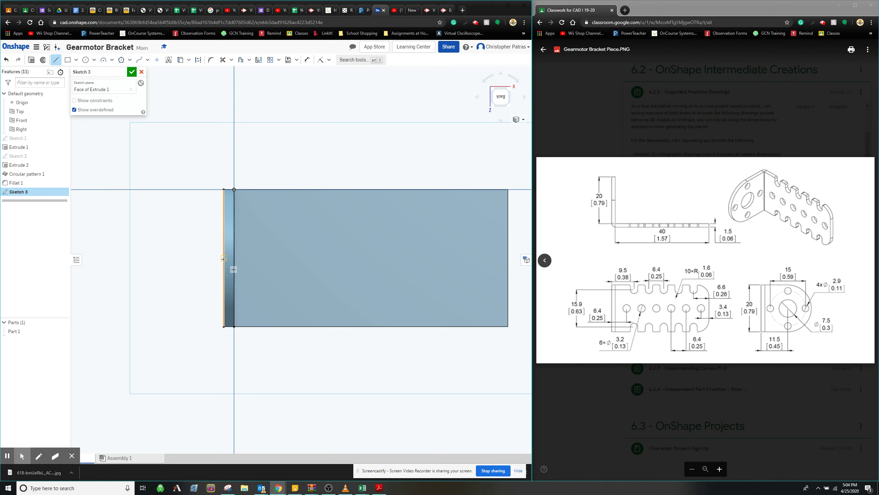
drag(223, 249, 225, 219)
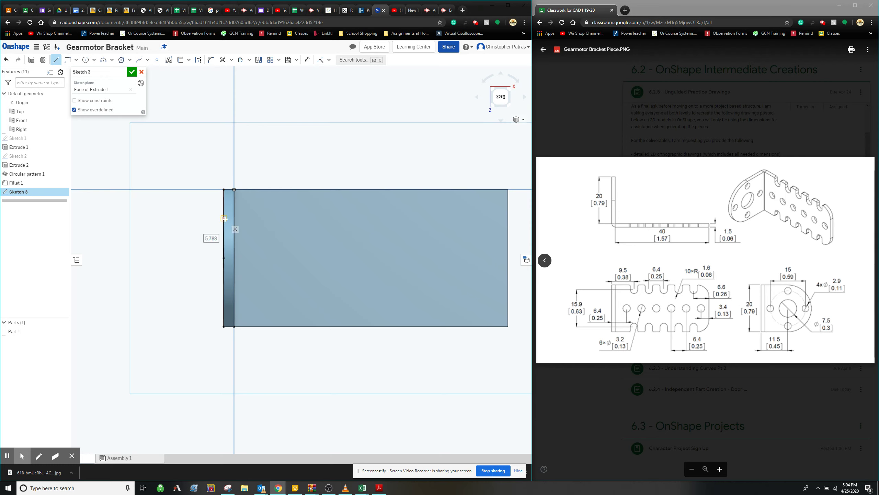
text(7)
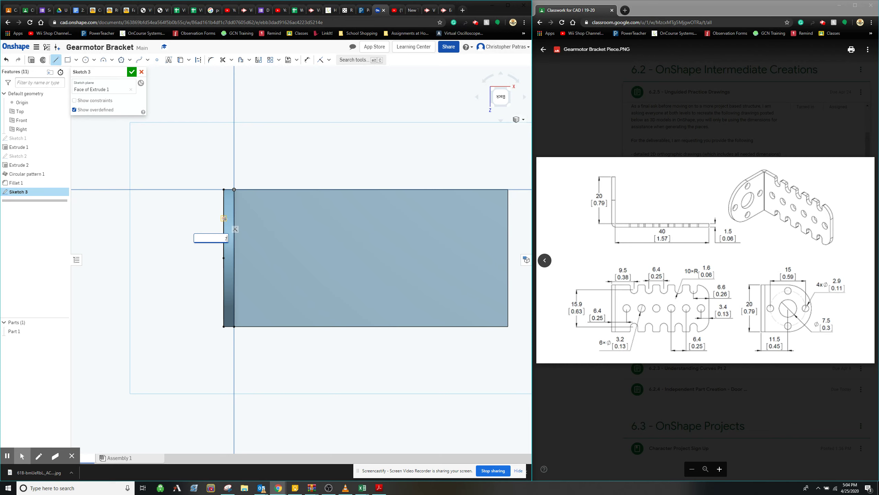
text(.95)
key(Return)
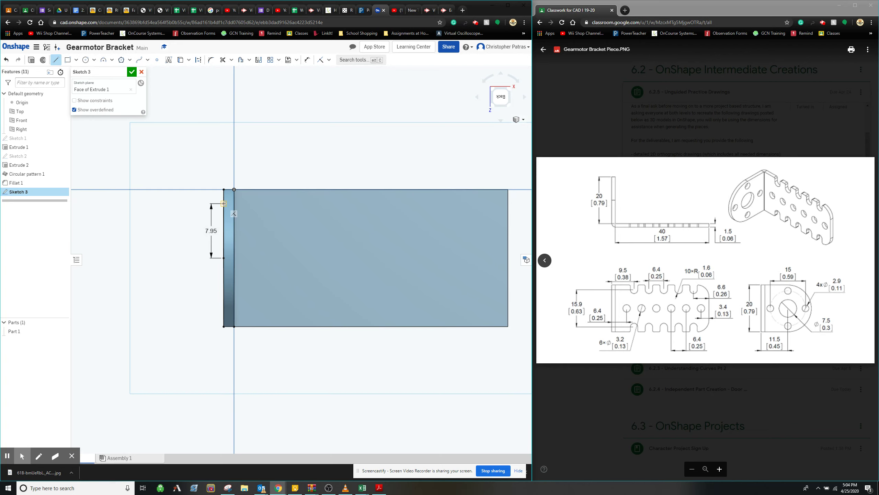
drag(225, 205, 311, 202)
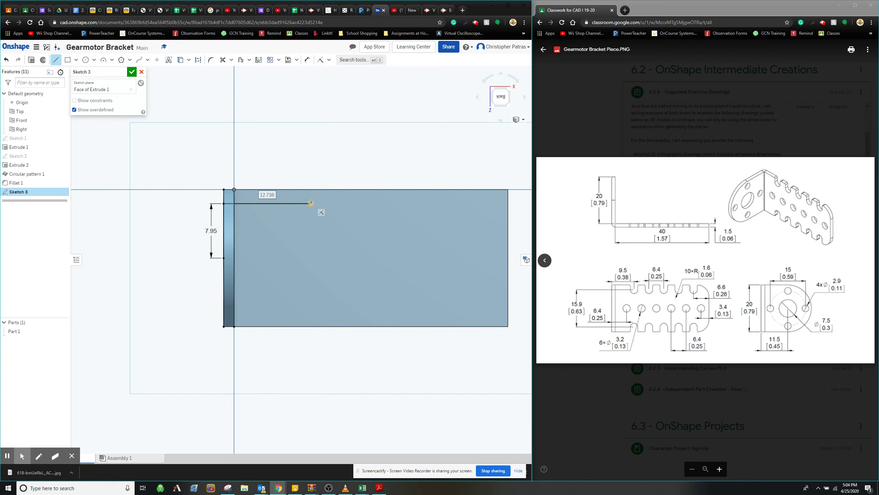
text(9.5)
key(Return)
click(85, 60)
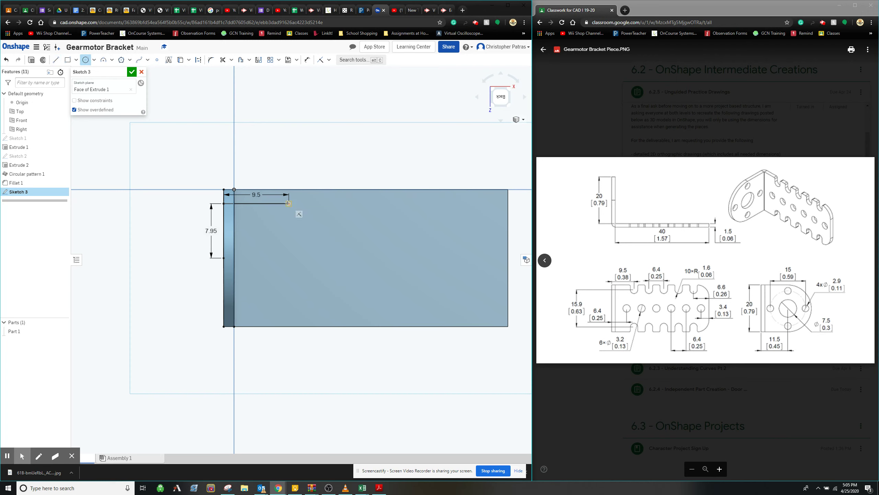
Draw a Ø3.2 circle centred on the 9.5 line's endpoint, placing its label below
drag(288, 203, 296, 213)
text(9.5)
key(BackSpace)
key(BackSpace)
key(BackSpace)
text(3.2)
key(Return)
key(Escape)
drag(293, 183, 301, 223)
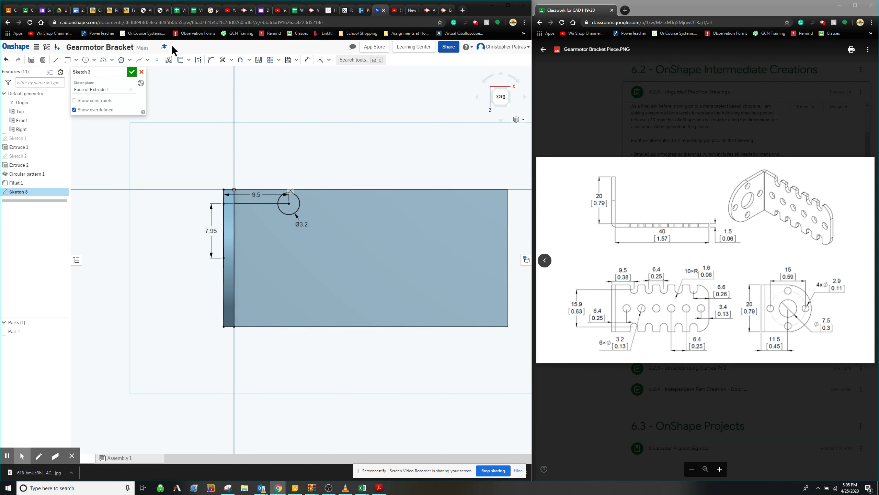
scroll(228, 171, up, 3)
click(204, 118)
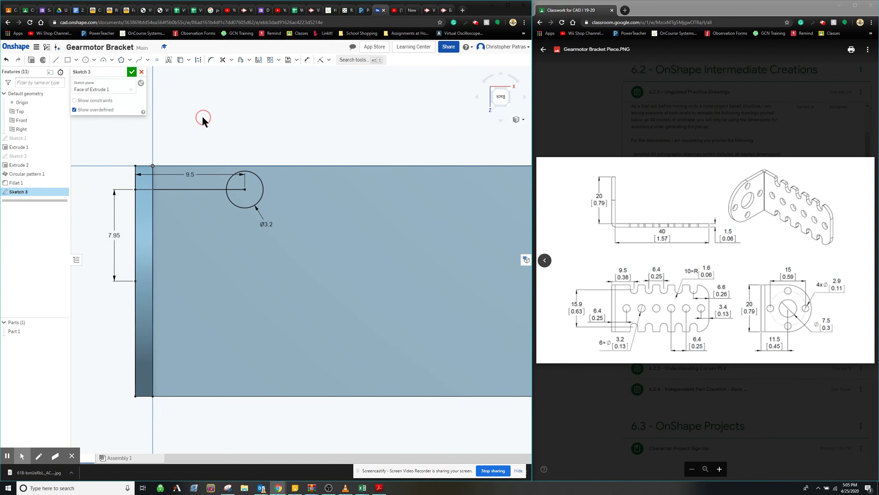
Draw a vertical line from the circle's left side to the plate's top edge, deleting an extra line
middle_drag(260, 122, 320, 137)
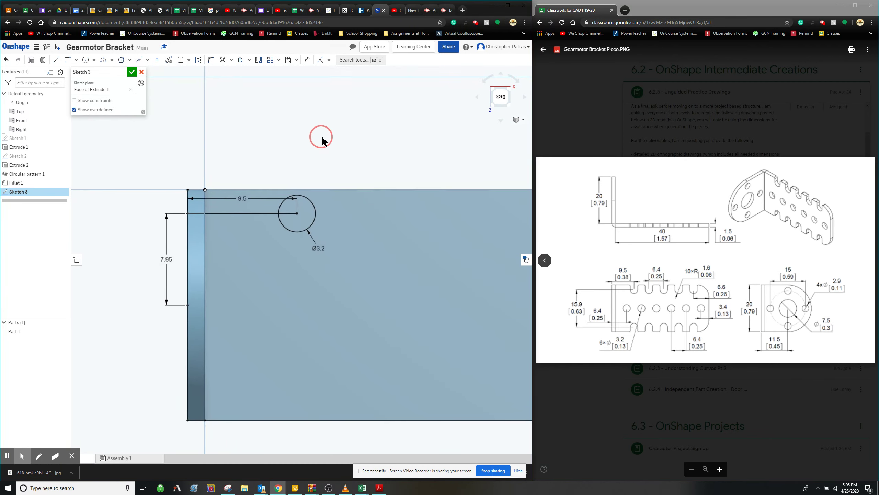
click(55, 59)
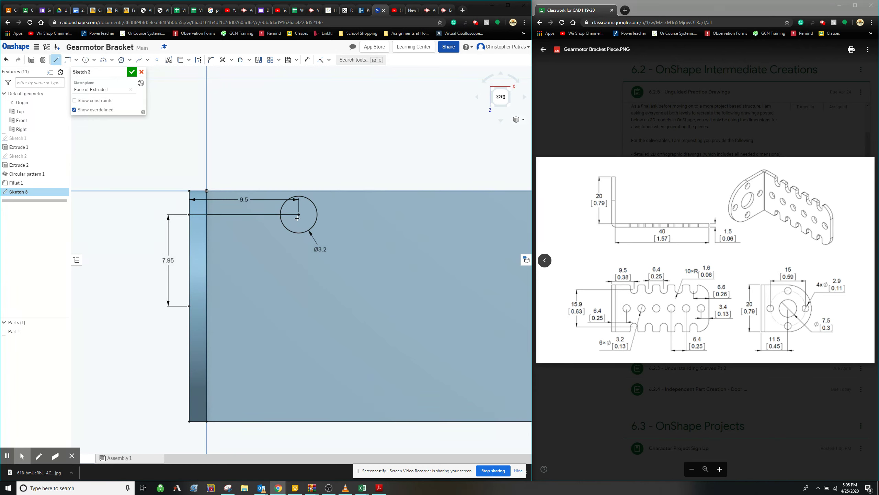
click(280, 214)
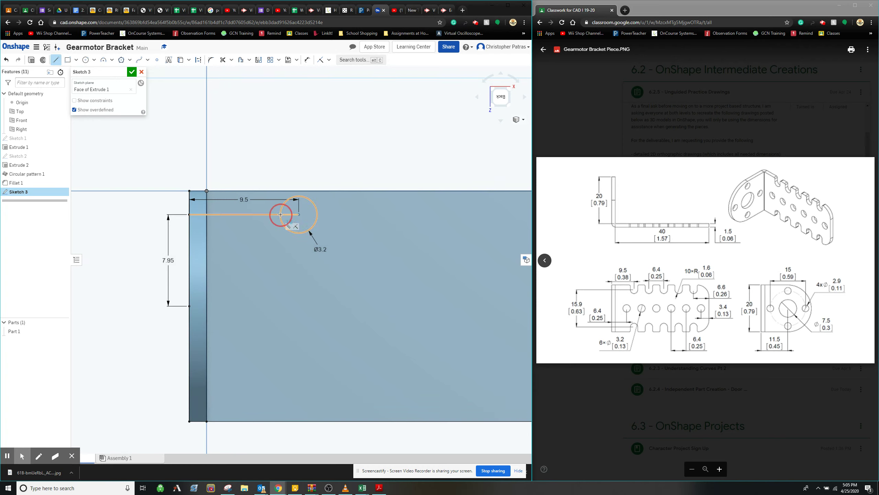
click(281, 183)
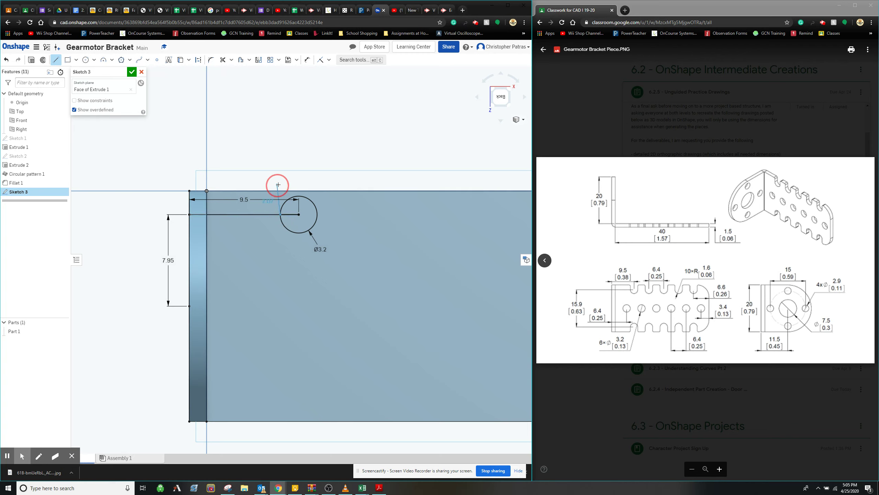
mouse_move(299, 214)
mouse_down()
mouse_move(332, 214)
mouse_move(314, 196)
mouse_move(317, 177)
mouse_move(316, 184)
mouse_up()
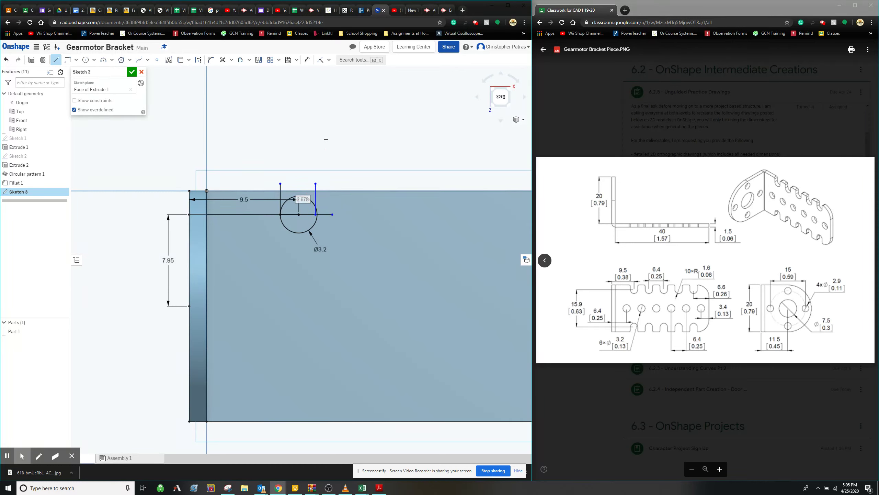
key(Escape)
click(316, 200)
key(Delete)
scroll(317, 202, up, 4)
Place a point where the circle meets the centreline and draw a vertical line up from it
click(56, 59)
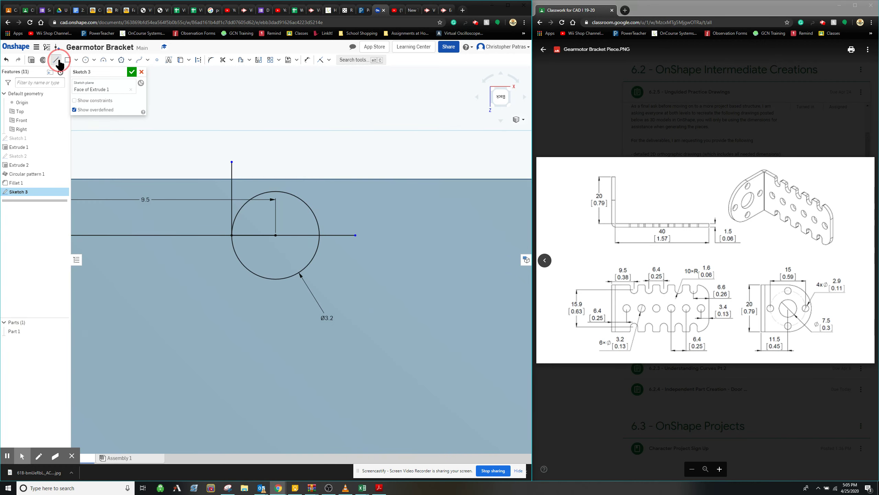
scroll(304, 242, up, 3)
click(330, 230)
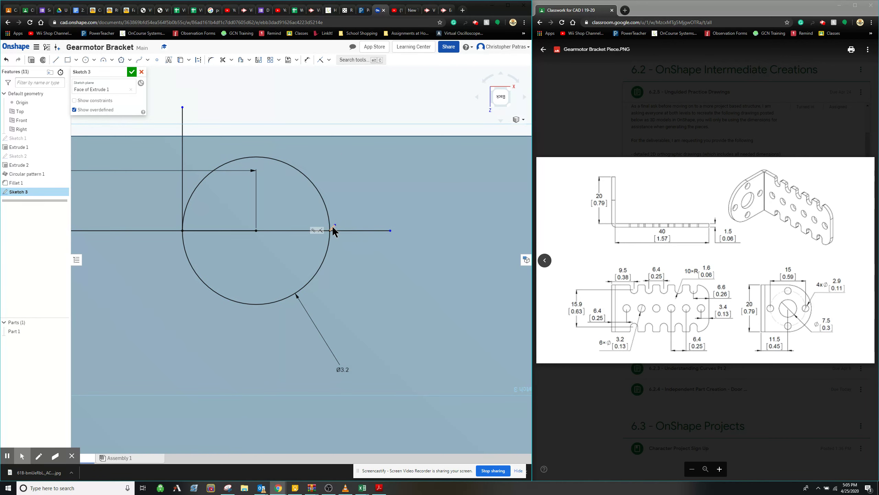
key(Escape)
click(332, 228)
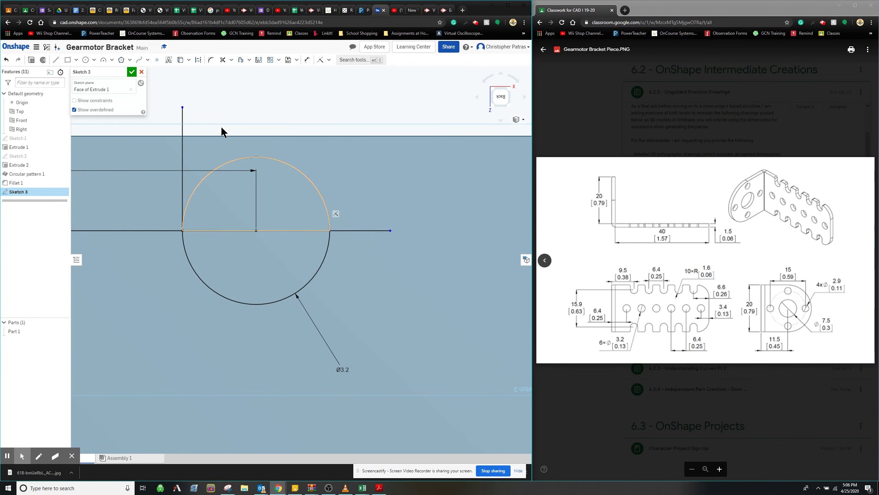
click(287, 161)
click(157, 60)
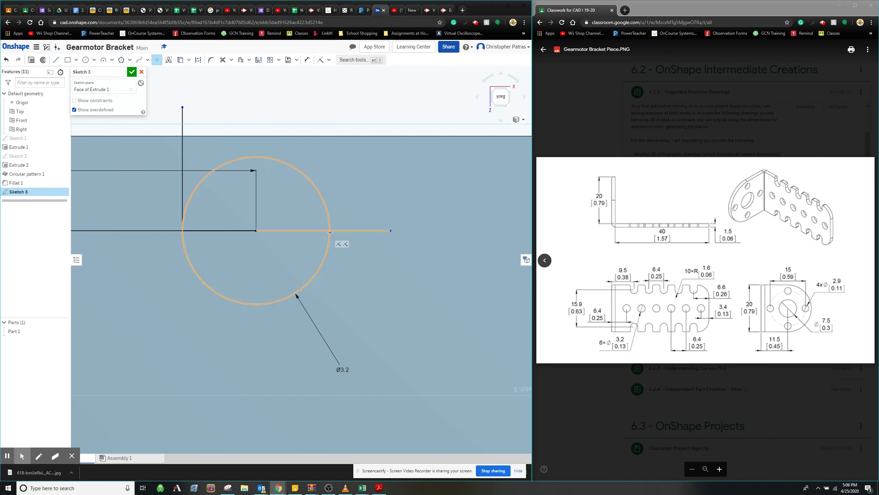
click(329, 230)
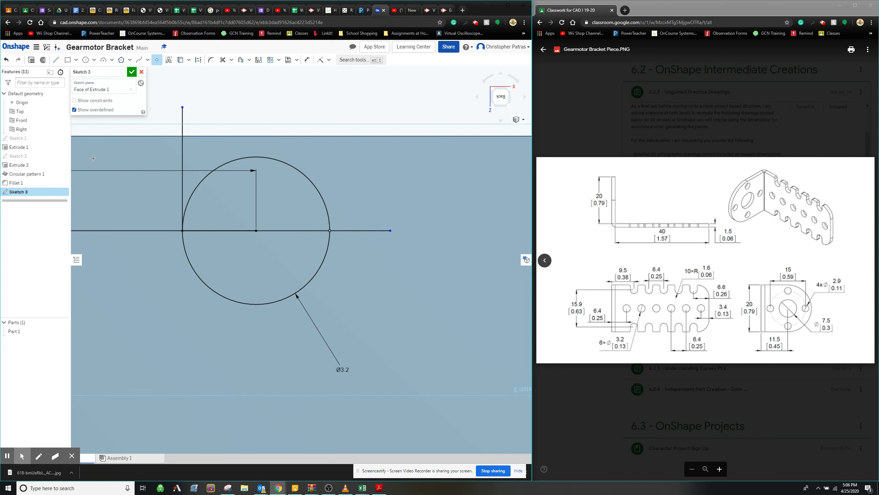
click(55, 59)
drag(330, 230, 330, 105)
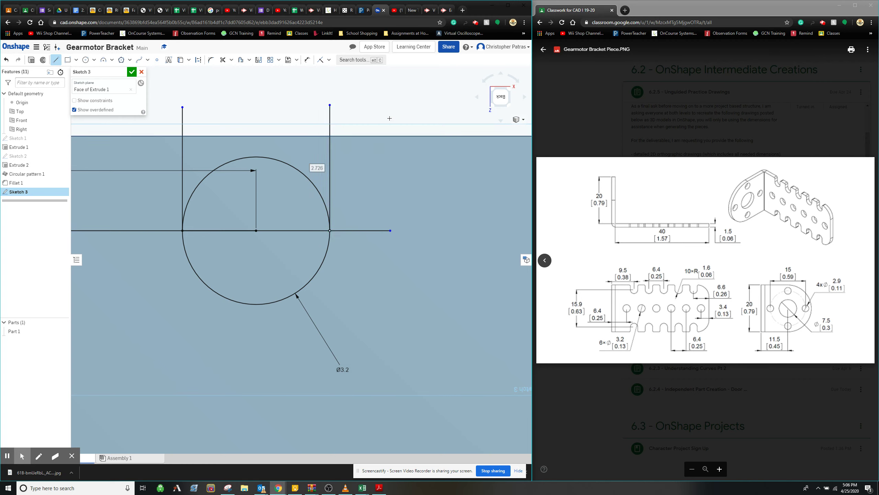
scroll(407, 176, down, 3)
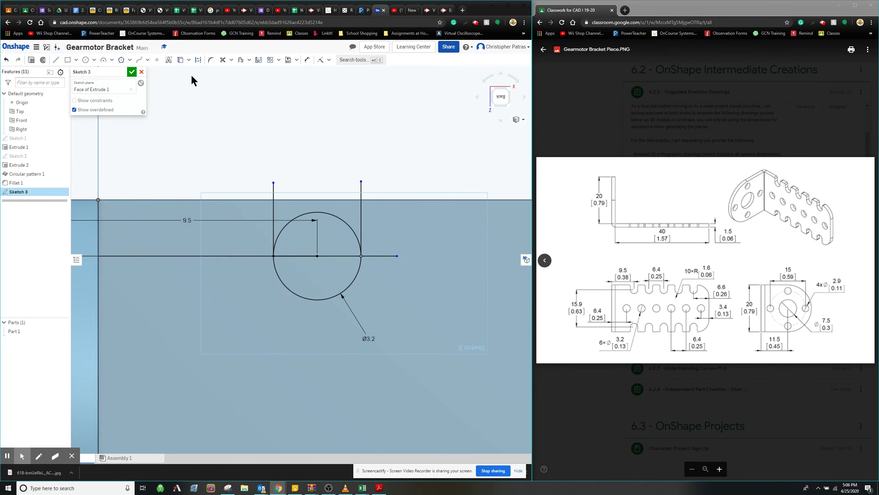
Undo an accidental trim of the left vertical line
click(222, 59)
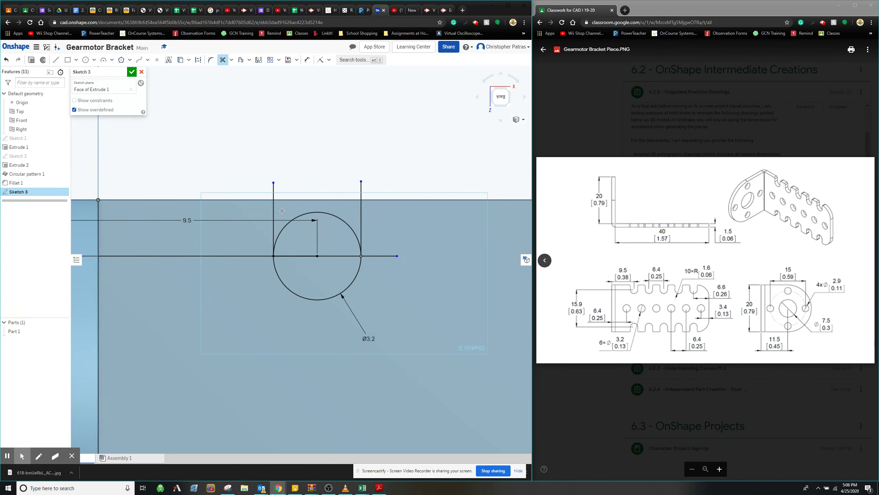
click(273, 194)
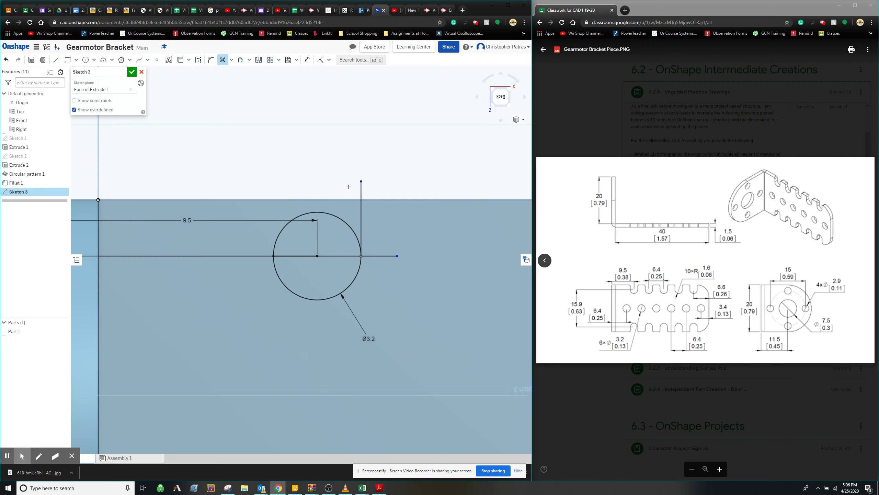
click(6, 60)
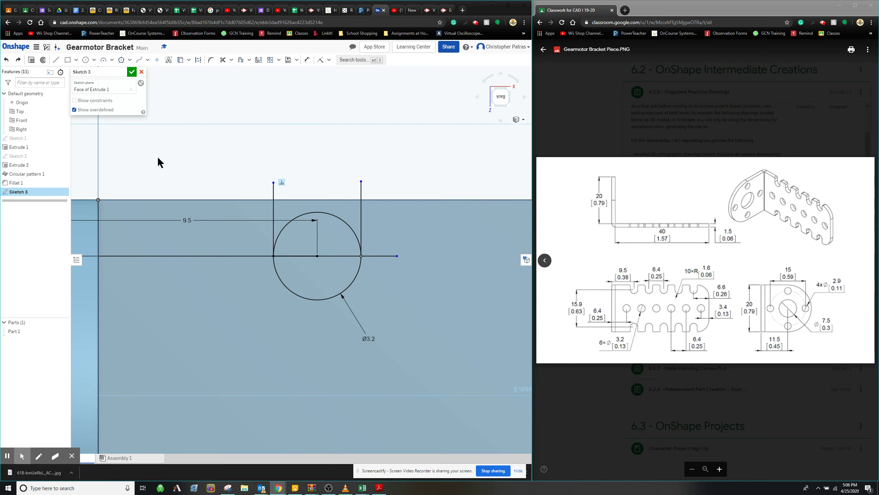
scroll(253, 198, down, 4)
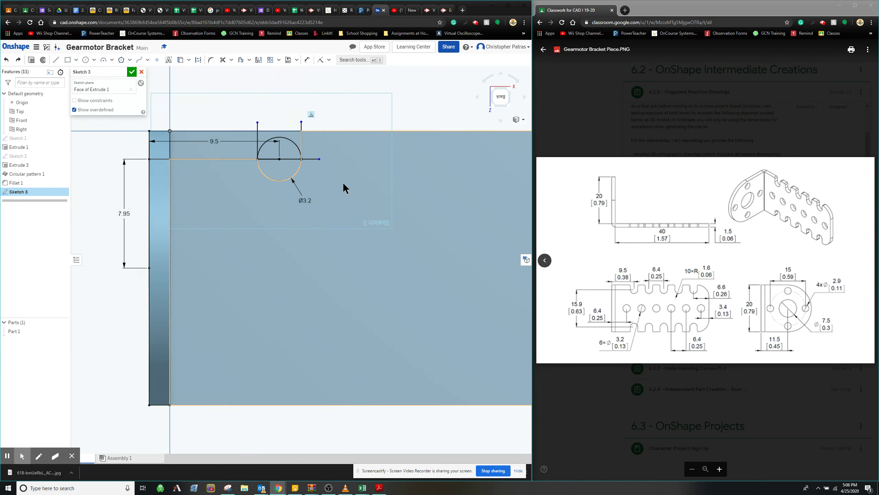
middle_drag(359, 238, 374, 324)
scroll(182, 79, up, 2)
Trim away the circle's upper arc and the centreline pieces inside the slot
click(222, 59)
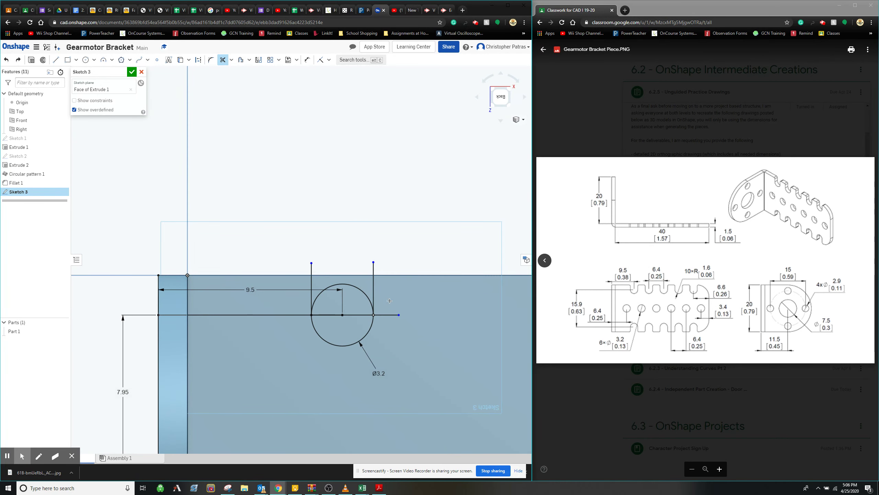
click(359, 288)
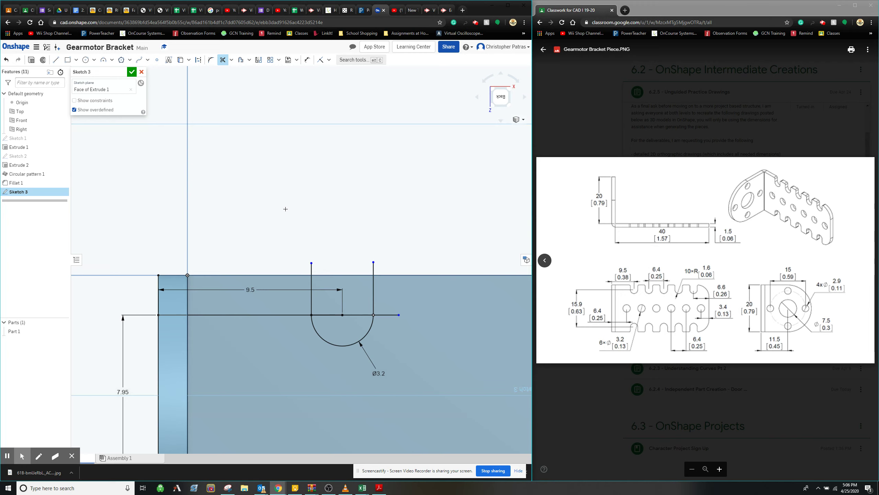
click(329, 314)
click(356, 315)
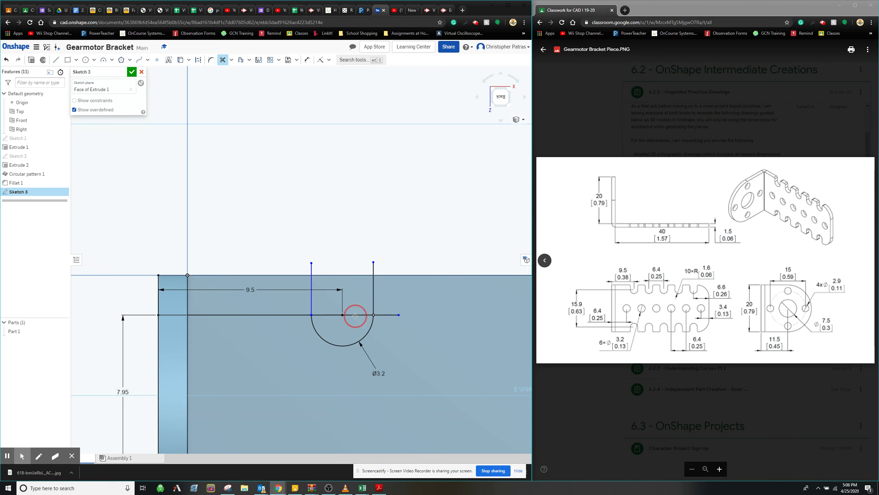
click(335, 315)
scroll(356, 265, down, 1)
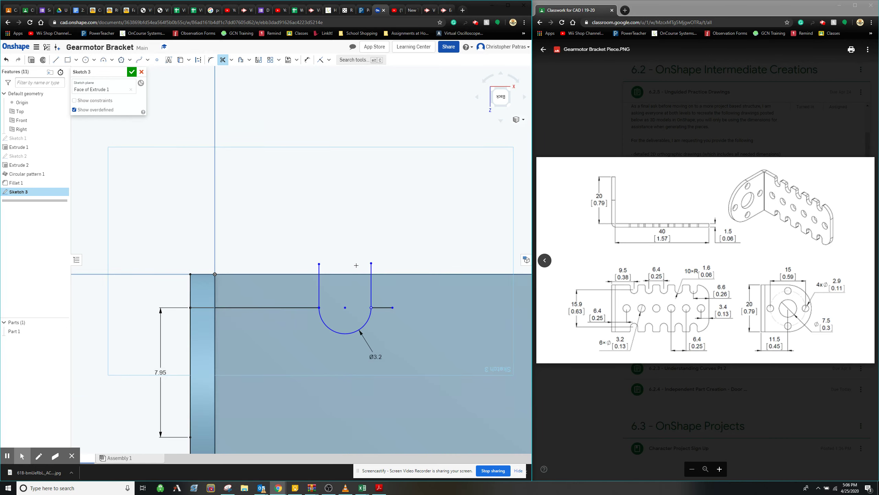
scroll(351, 260, up, 2)
scroll(346, 258, down, 3)
middle_drag(347, 258, 298, 180)
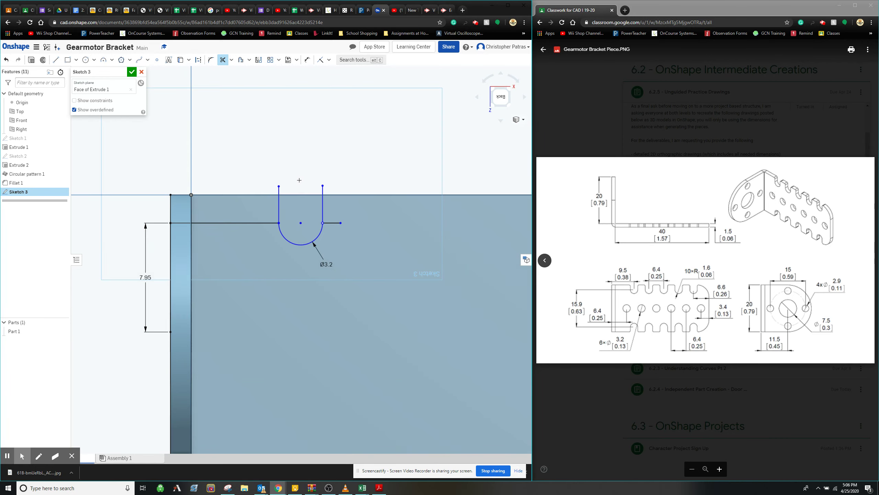
scroll(295, 187, up, 1)
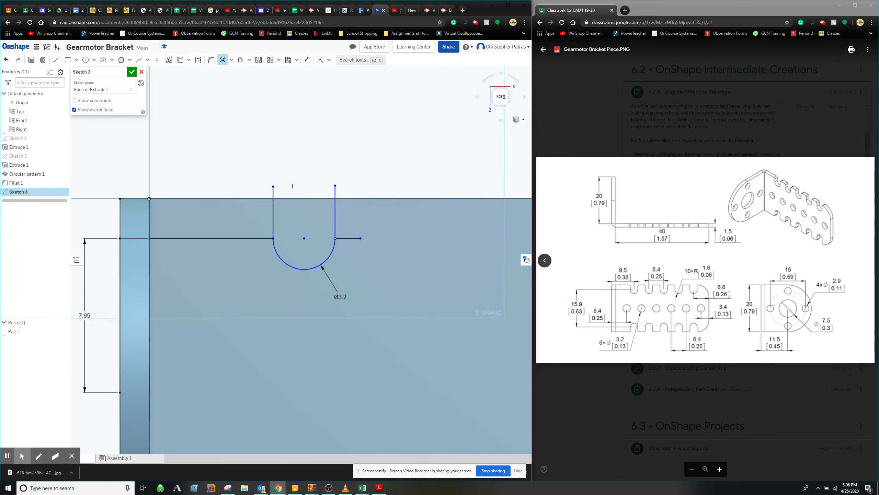
click(7, 64)
scroll(305, 146, down, 1)
key(d)
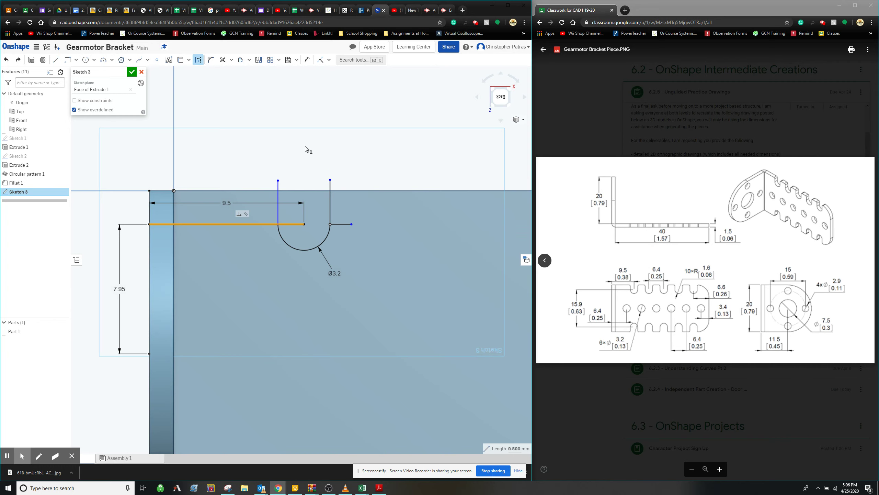
Finish the 9.5 dimension on the construction line and frame the U-slot and edge
key(Escape)
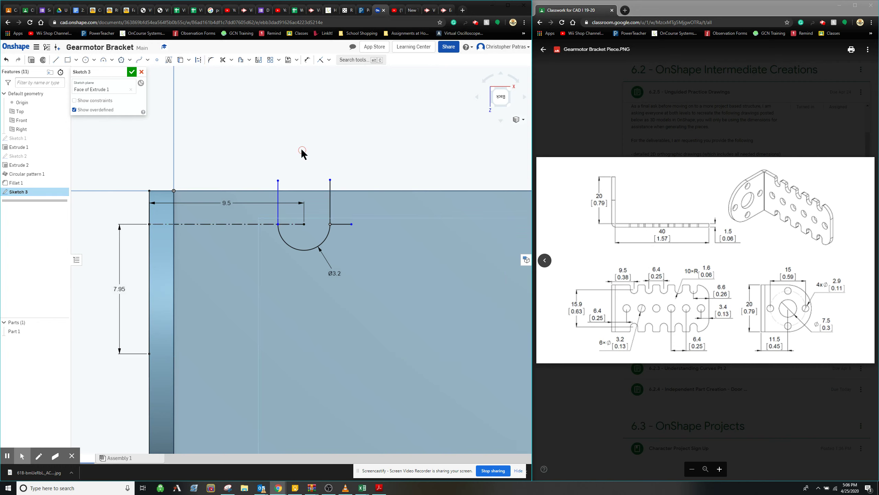
scroll(301, 148, down, 1)
scroll(288, 161, down, 1)
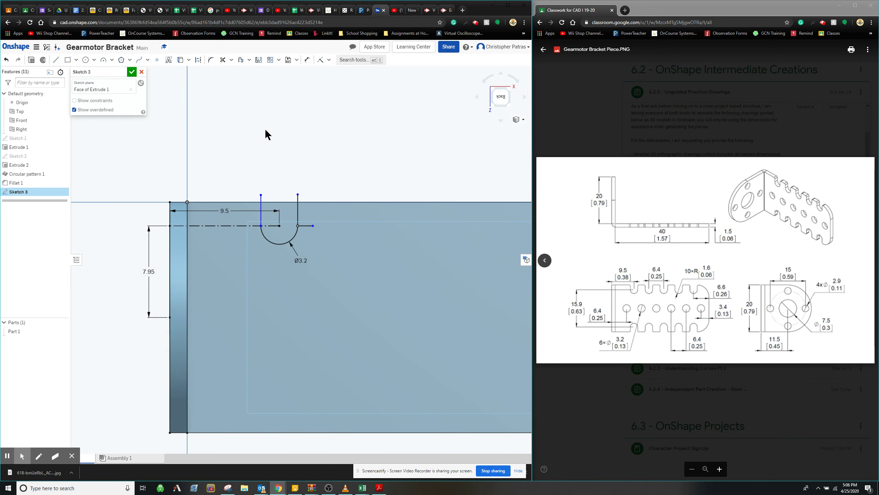
scroll(514, 298, up, 2)
mouse_move(373, 269)
middle_down()
mouse_move(345, 269)
mouse_move(259, 232)
middle_up()
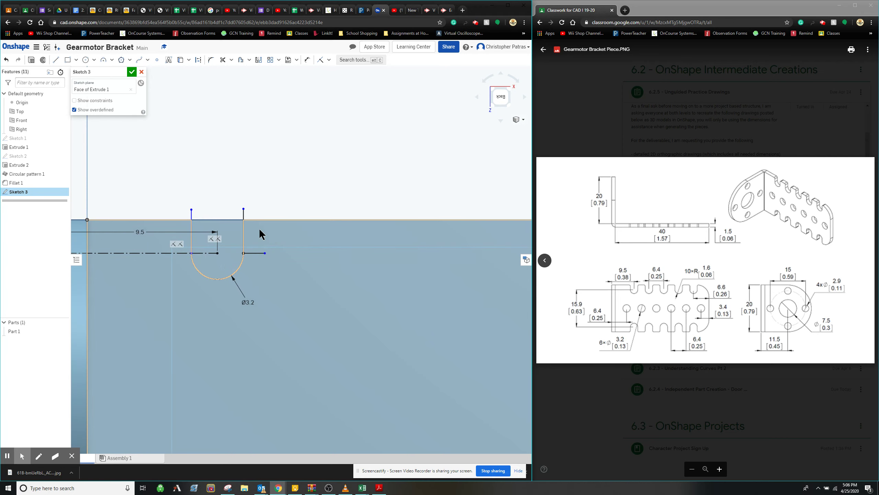
scroll(251, 197, down, 4)
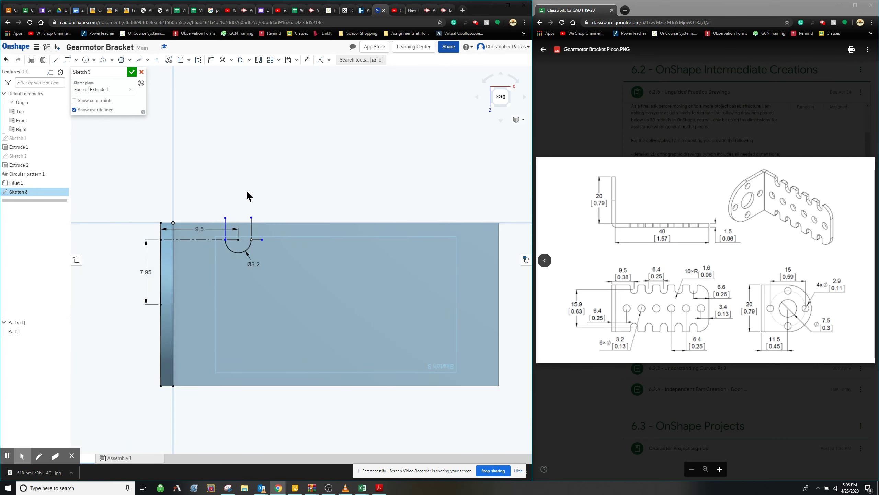
scroll(248, 189, up, 3)
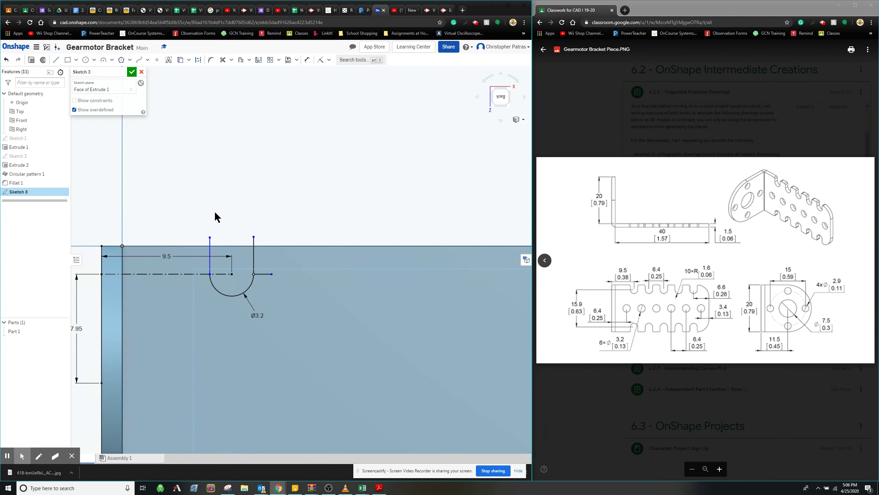
Pattern the U-slot linearly along the plate's top edge with 6.4 spacing
click(270, 60)
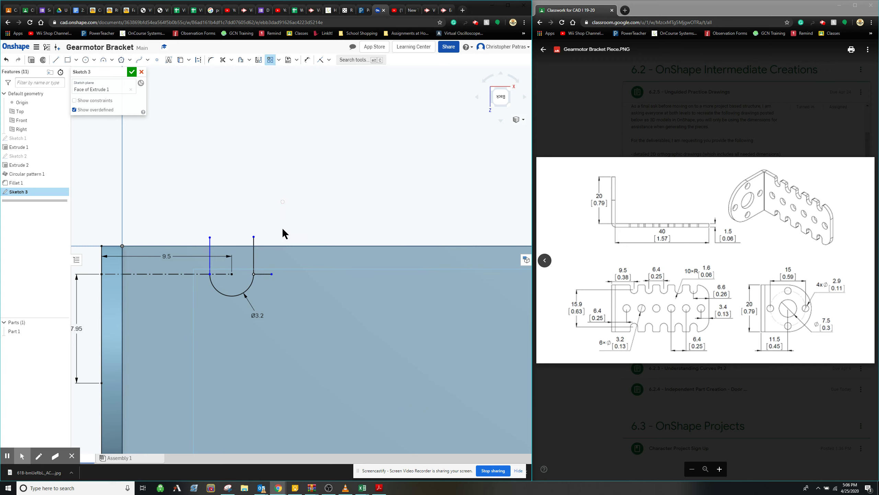
click(224, 293)
scroll(498, 270, down, 3)
mouse_move(187, 269)
mouse_down()
mouse_move(298, 293)
mouse_move(436, 287)
mouse_move(172, 266)
mouse_move(457, 279)
mouse_move(300, 288)
mouse_move(231, 281)
mouse_move(455, 295)
mouse_move(422, 295)
mouse_up()
scroll(422, 295, up, 3)
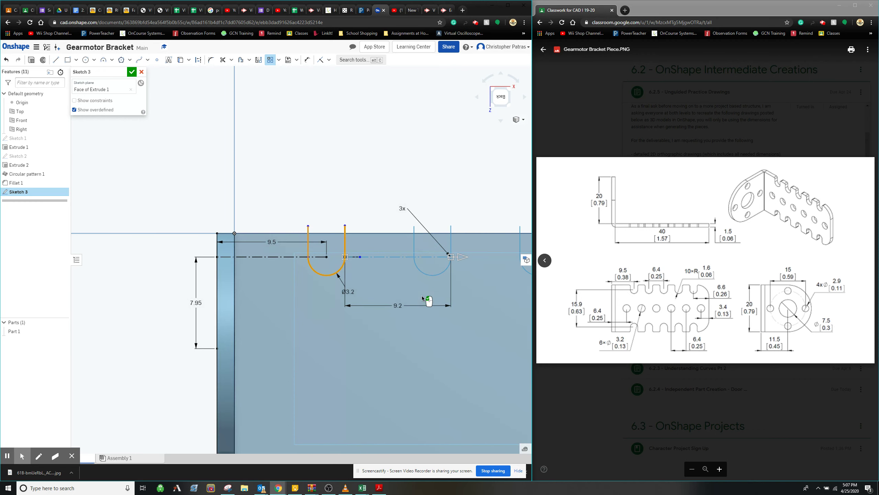
click(396, 305)
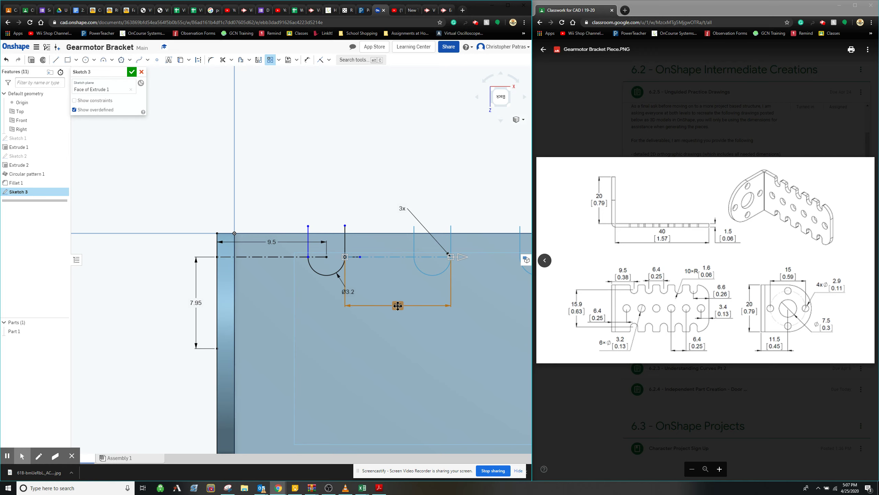
double_click(397, 305)
text(-6.4)
key(Return)
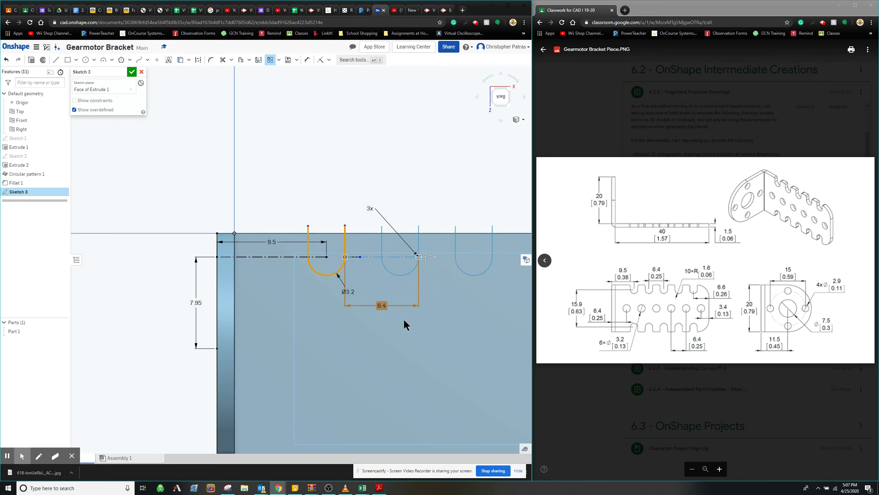
Set the slot pattern count to 5
mouse_move(366, 208)
middle_down()
mouse_move(324, 229)
mouse_move(277, 221)
middle_up()
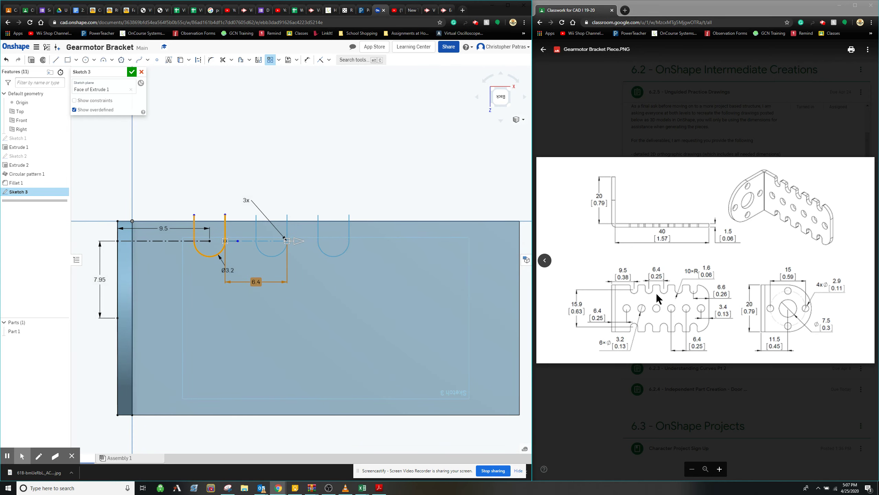
double_click(247, 201)
text(5)
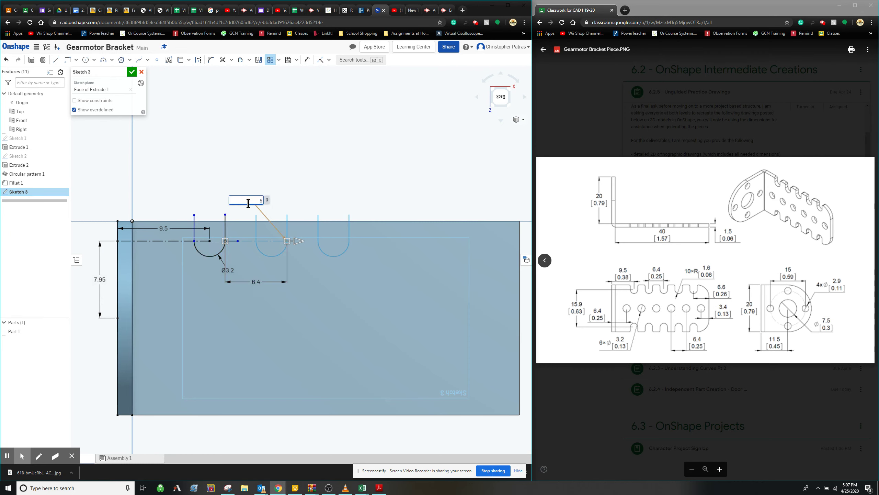
key(Return)
scroll(394, 369, down, 2)
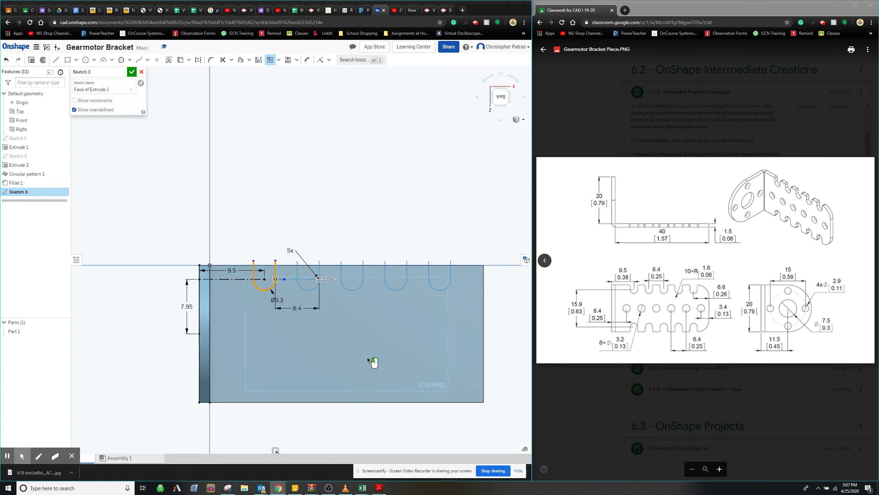
scroll(306, 217, up, 2)
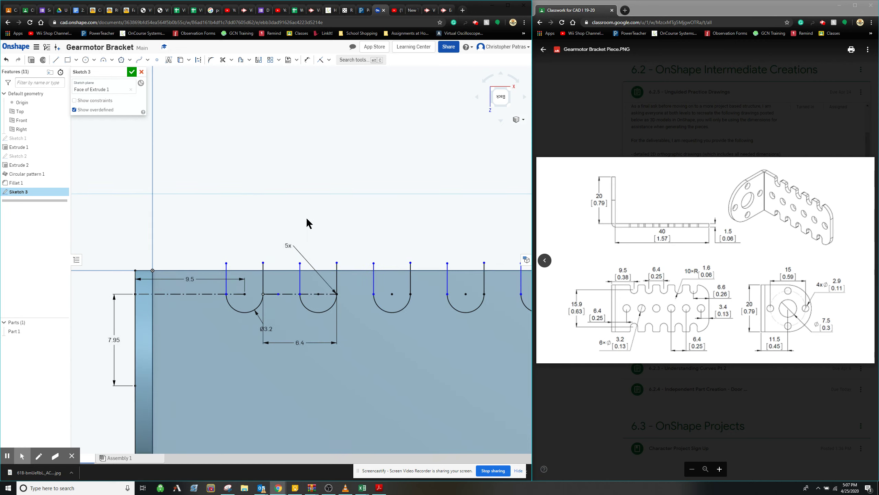
scroll(207, 161, up, 1)
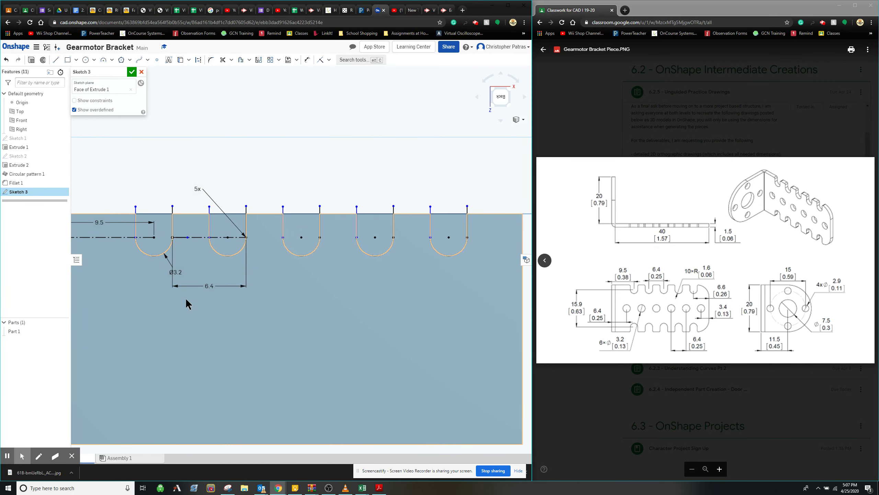
drag(175, 272, 120, 271)
scroll(209, 315, down, 1)
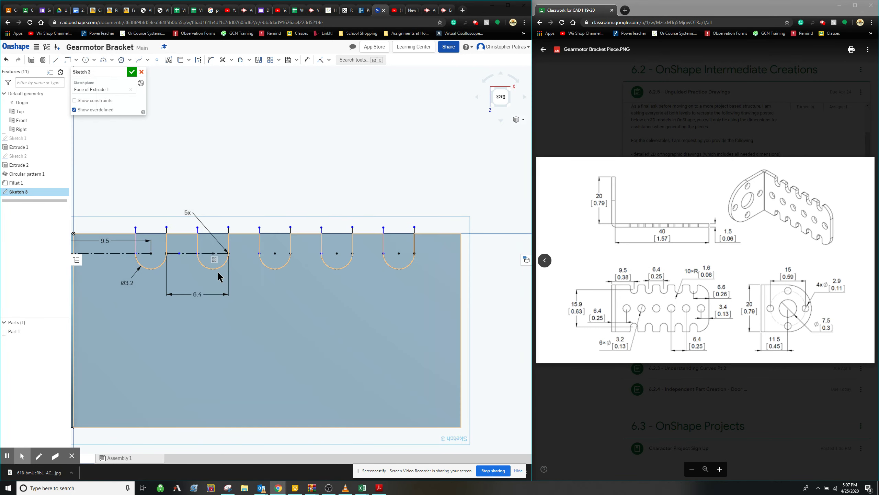
scroll(228, 202, up, 1)
middle_drag(228, 202, 269, 157)
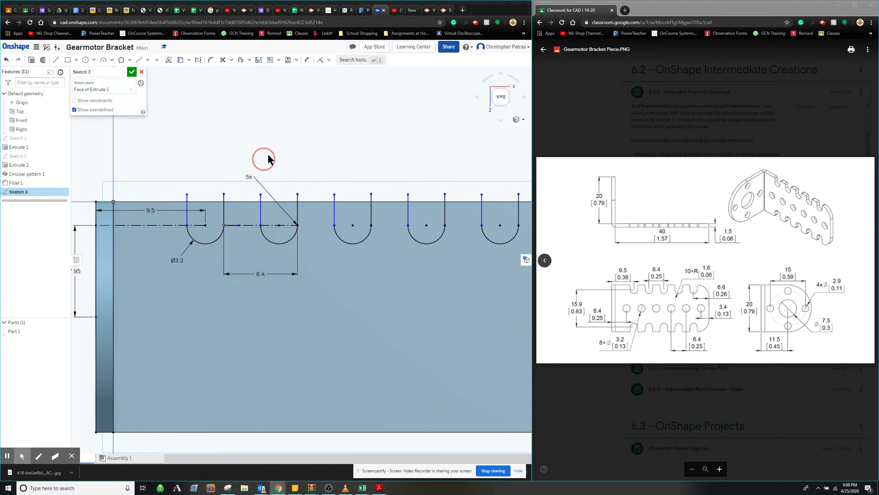
click(269, 237)
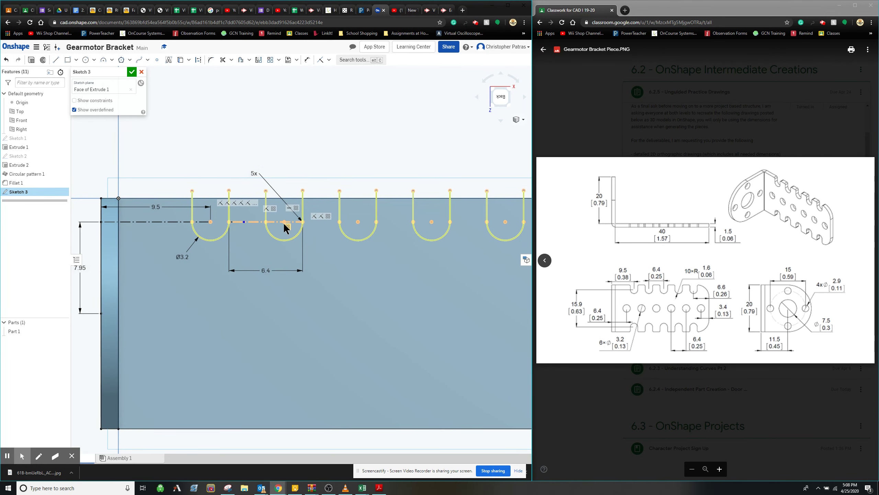
scroll(284, 224, down, 3)
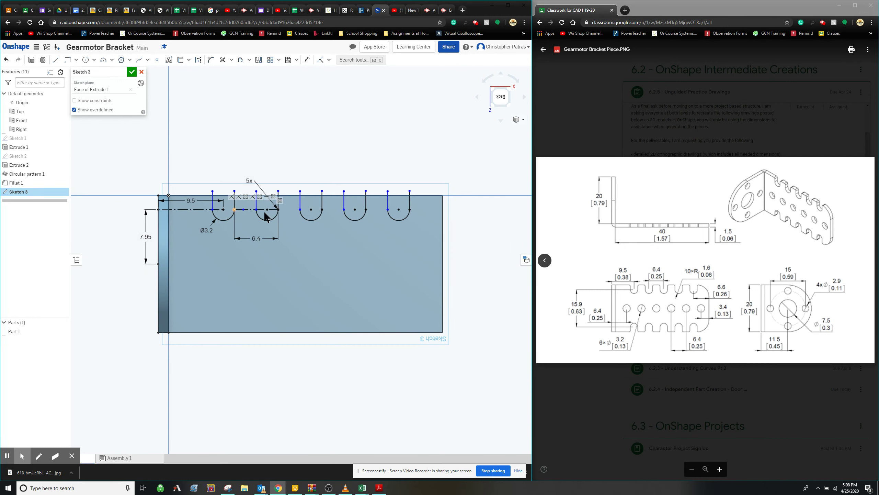
scroll(290, 241, up, 3)
click(311, 247)
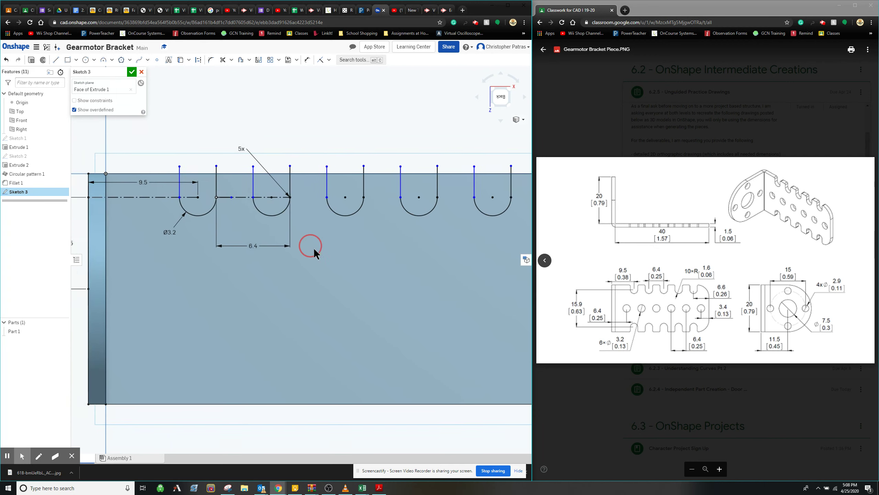
scroll(301, 257, down, 2)
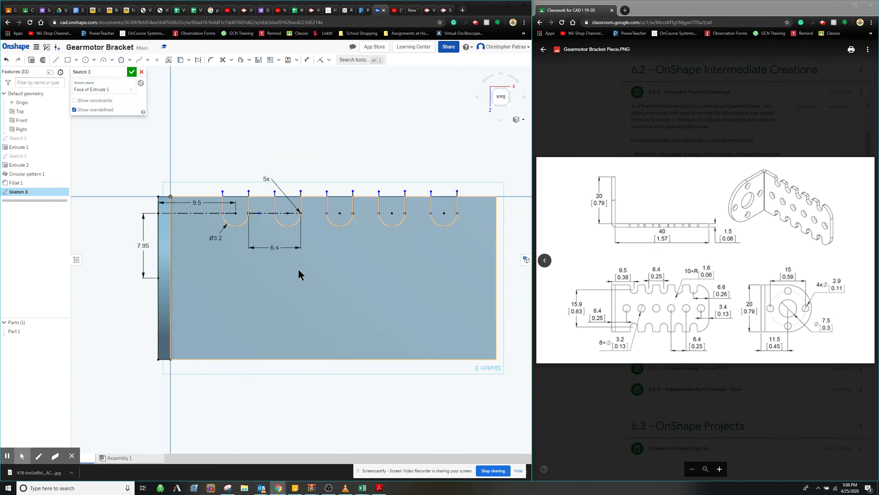
middle_drag(298, 268, 421, 272)
scroll(354, 273, down, 2)
scroll(357, 276, up, 3)
middle_drag(361, 281, 243, 253)
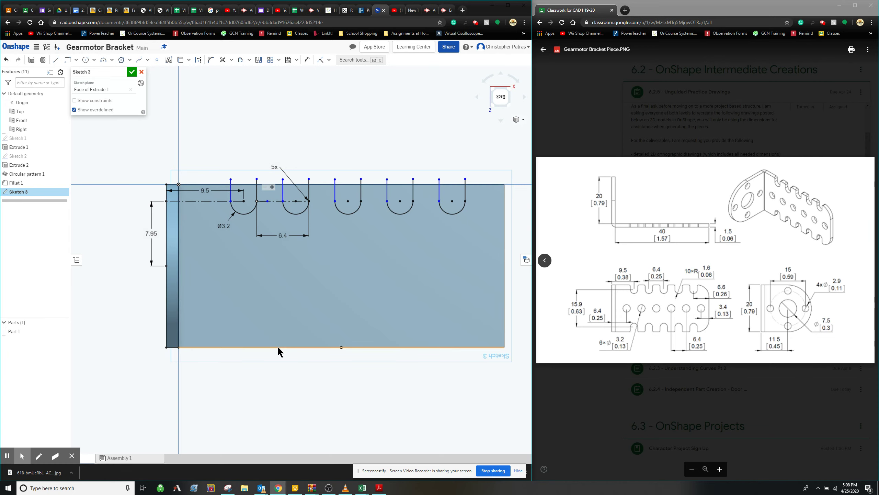
middle_drag(247, 335, 206, 353)
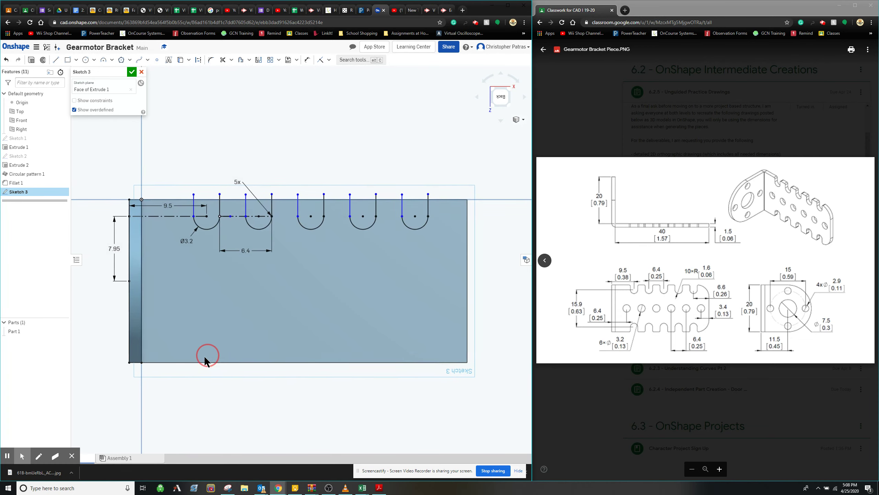
scroll(166, 242, up, 2)
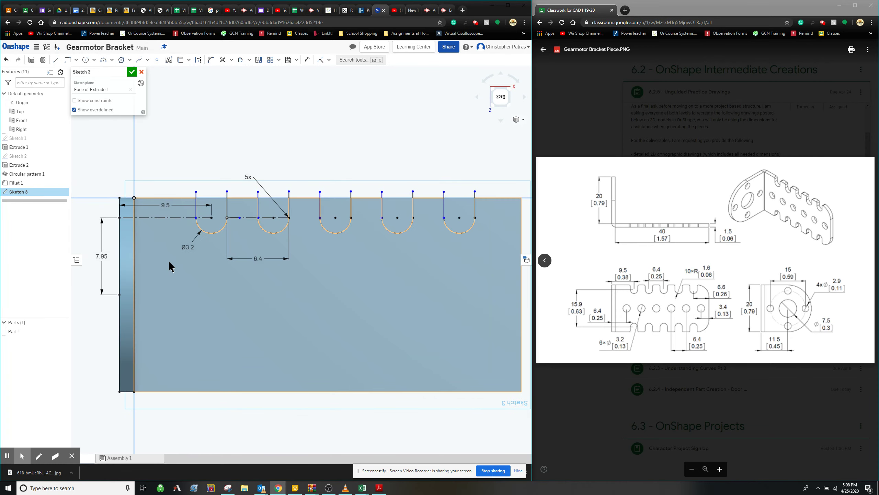
Draw a 6.4 line from the 7.95 mark into the plate
click(55, 59)
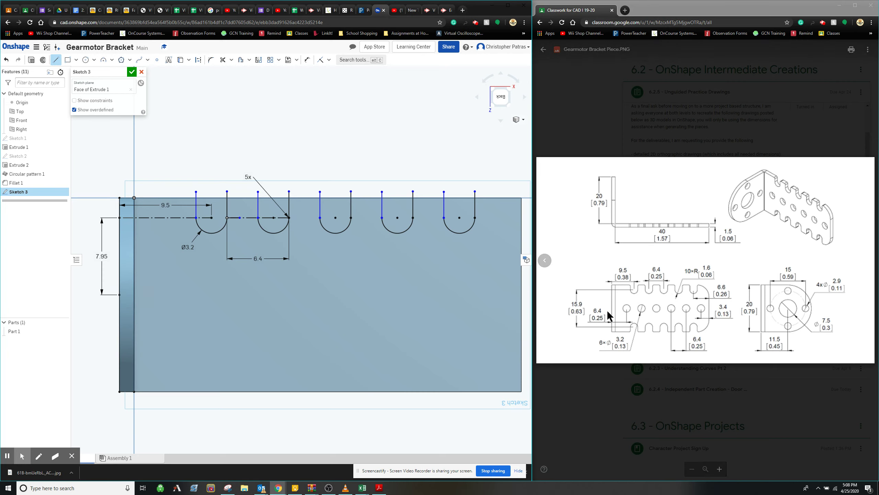
drag(119, 295, 209, 294)
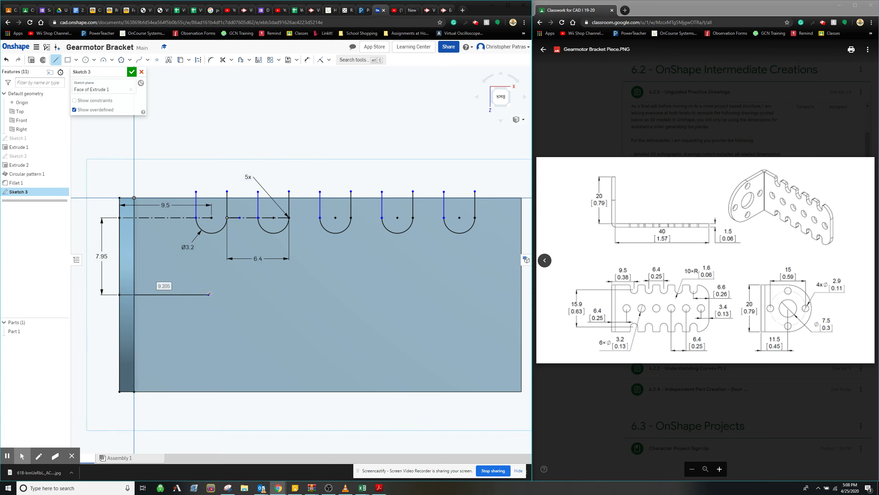
text(6.4)
key(Return)
Add a Ø3.2 circle at the 6.4 line's end, with its label below
click(86, 59)
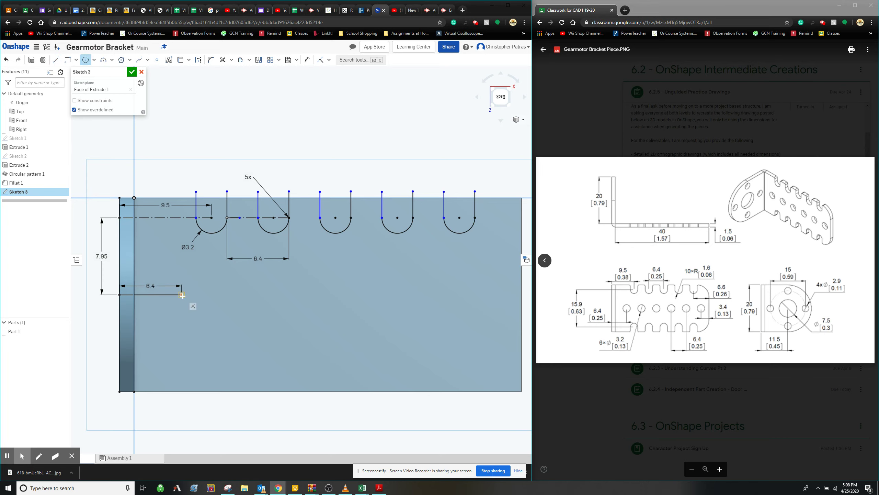
mouse_move(182, 294)
mouse_down()
mouse_move(197, 313)
mouse_move(195, 305)
mouse_up()
text(3.2)
key(Return)
key(Escape)
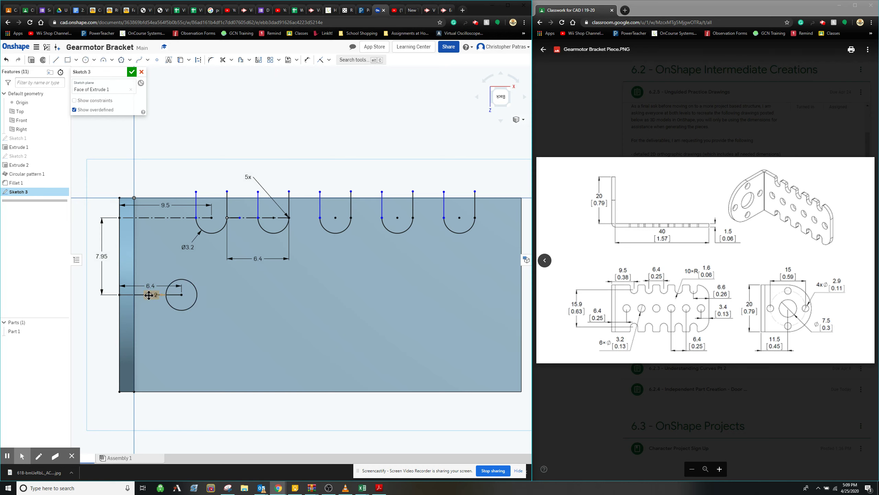
drag(150, 295, 162, 317)
scroll(196, 290, up, 3)
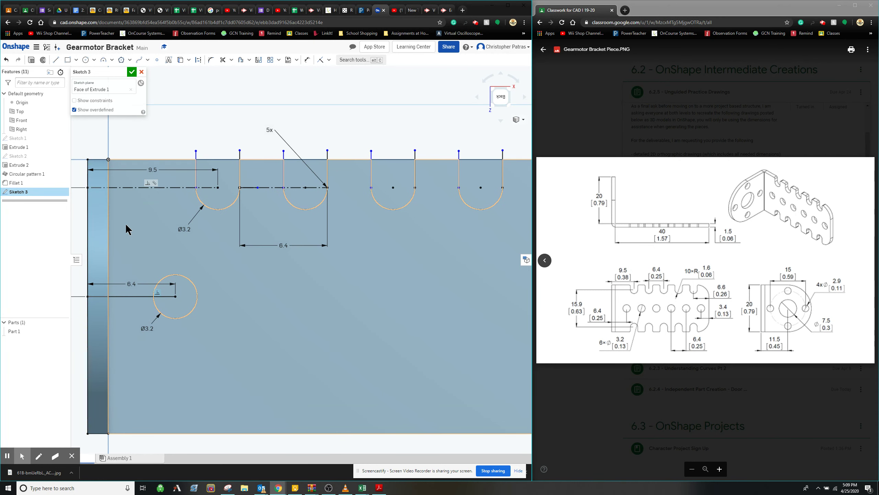
Convert the 6.4 line into construction geometry
right_click(141, 297)
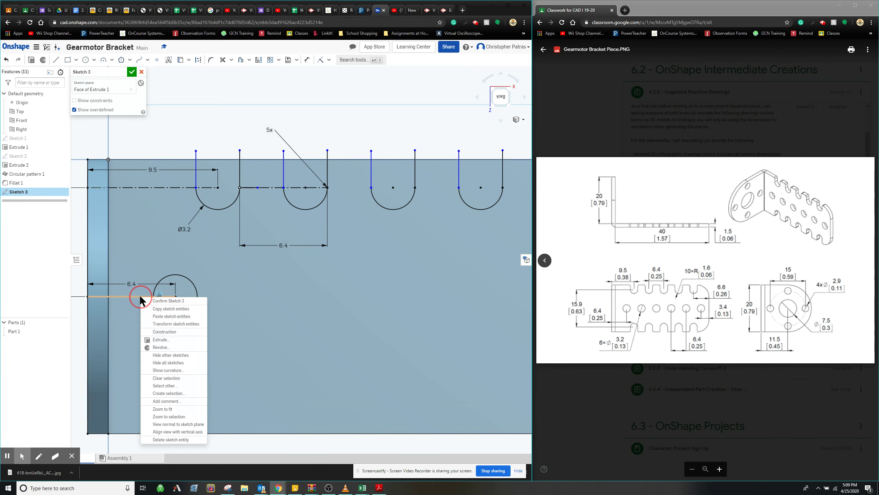
click(167, 330)
scroll(153, 344, down, 3)
click(202, 340)
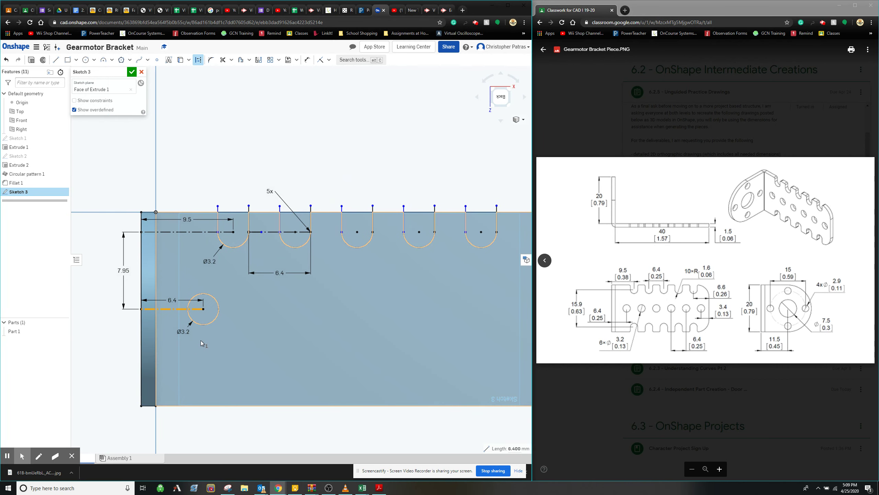
Linearly pattern the Ø3.2 circle along the construction line with 6.4 spacing
click(191, 163)
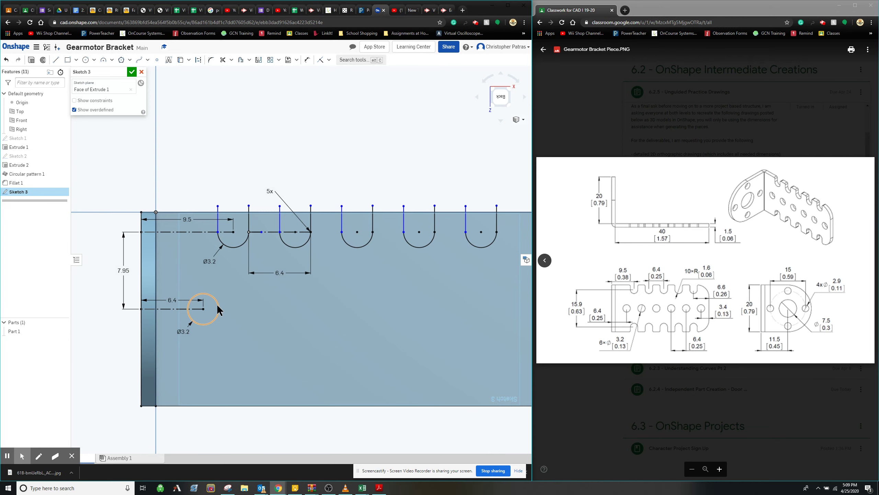
click(271, 59)
click(217, 302)
scroll(211, 328, down, 1)
scroll(212, 327, down, 2)
drag(87, 315, 269, 318)
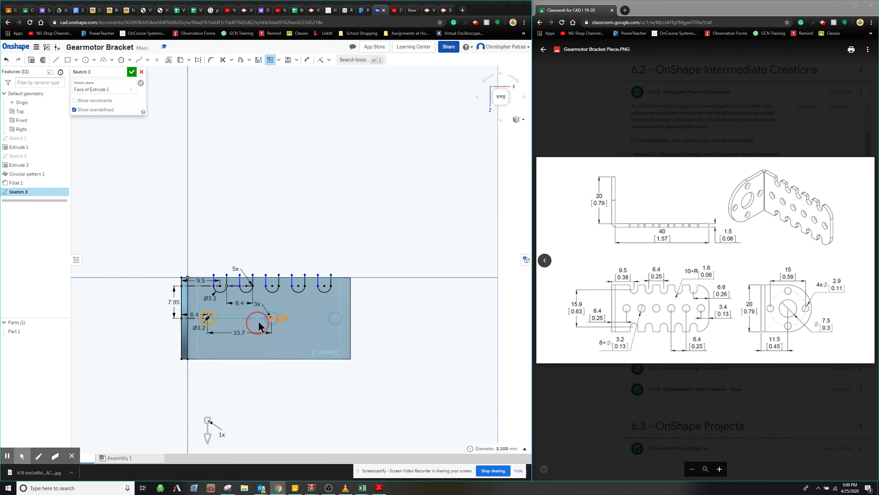
scroll(257, 323, up, 2)
double_click(225, 342)
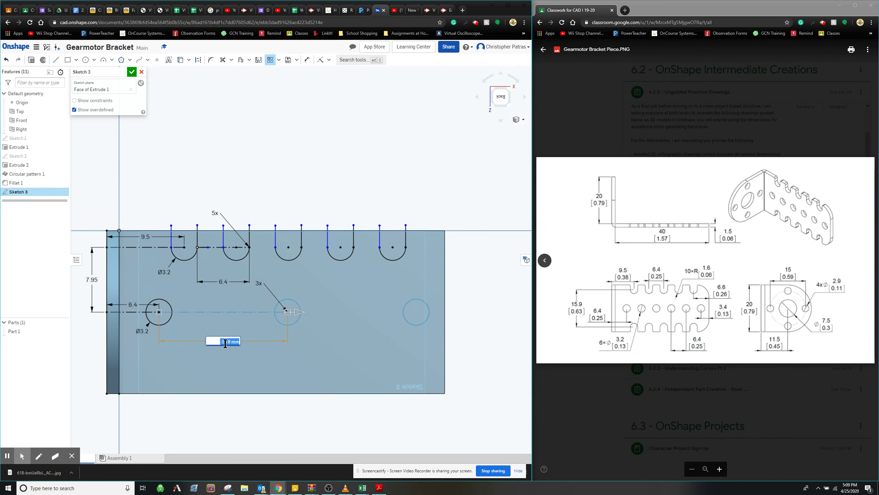
text(6.4)
key(Return)
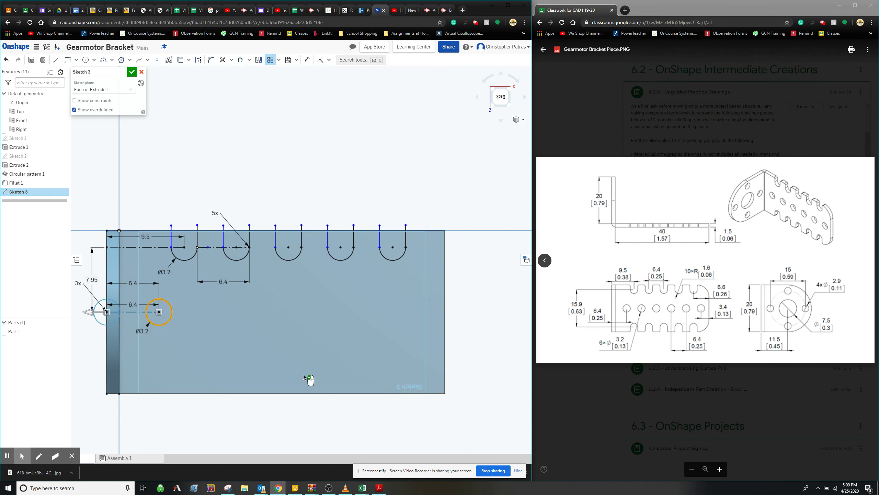
Make the pattern run rightward by re-entering the spacing as -6.4
click(91, 313)
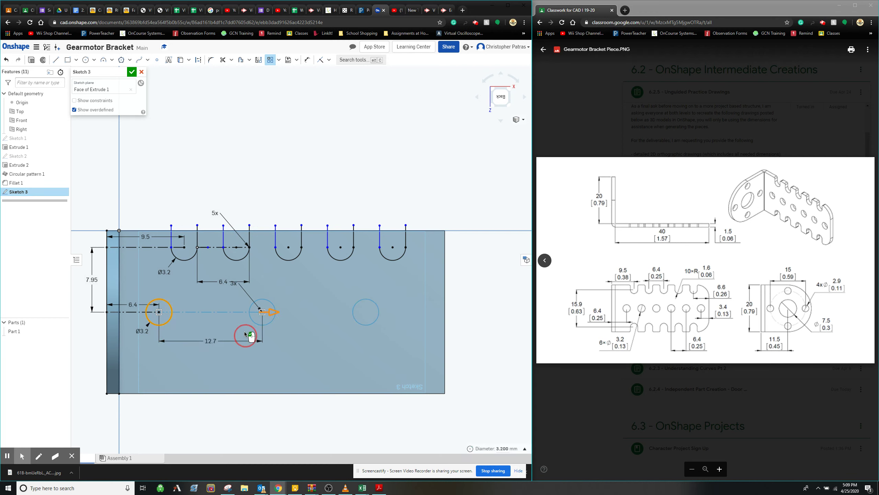
double_click(204, 340)
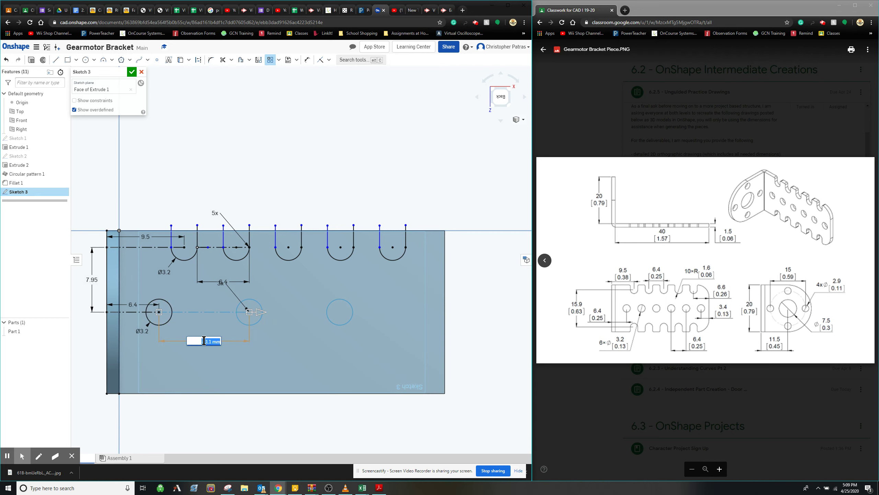
key(BackSpace)
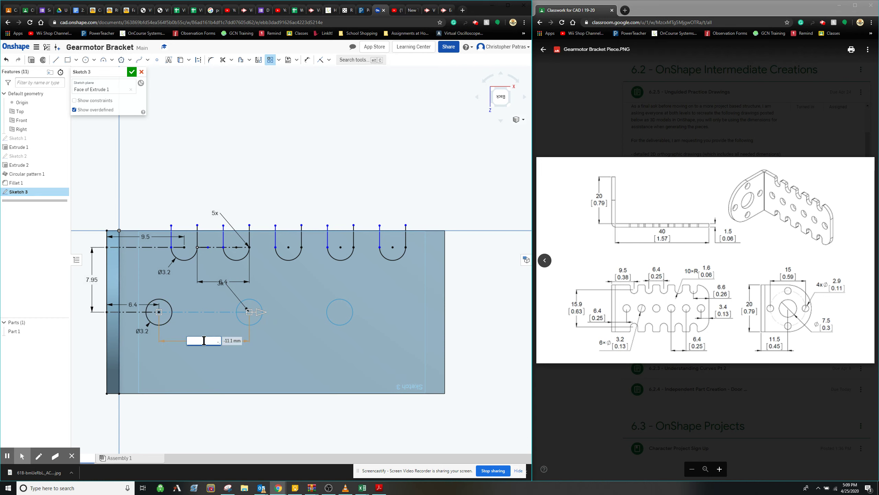
text(-6.4)
key(Return)
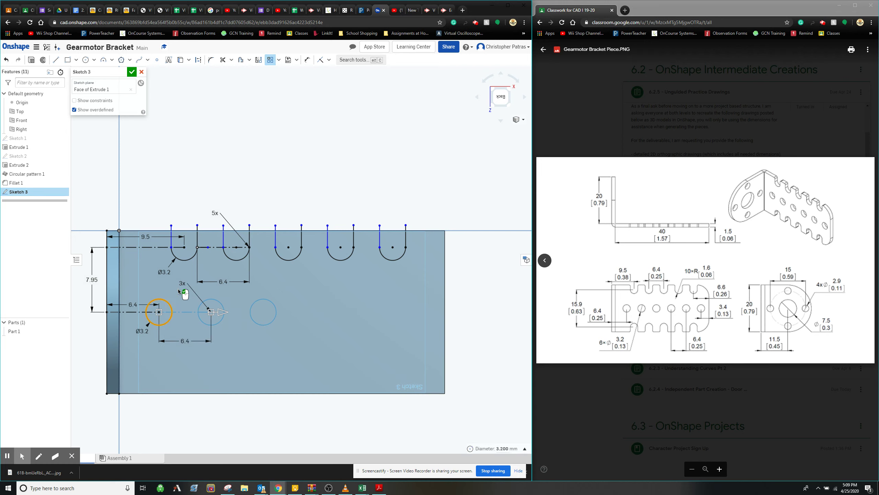
Set the pattern count to 6 and accept the six-hole row
click(183, 285)
double_click(184, 285)
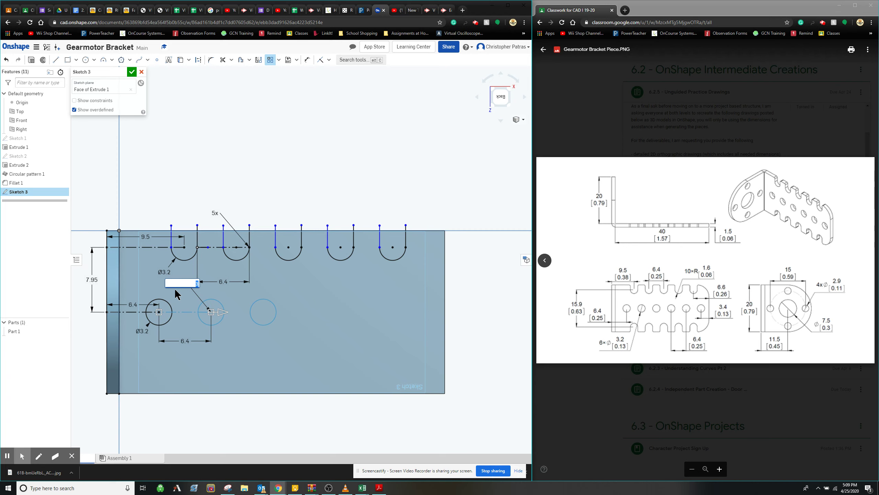
text(6)
key(Return)
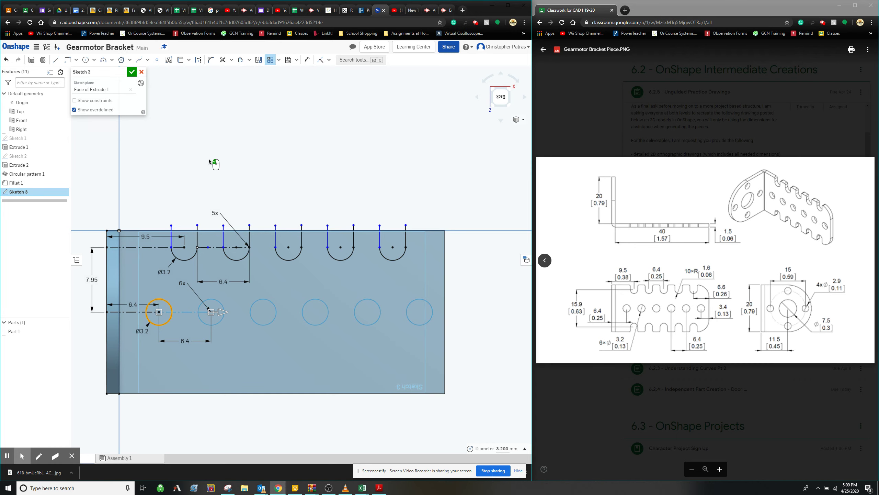
click(215, 176)
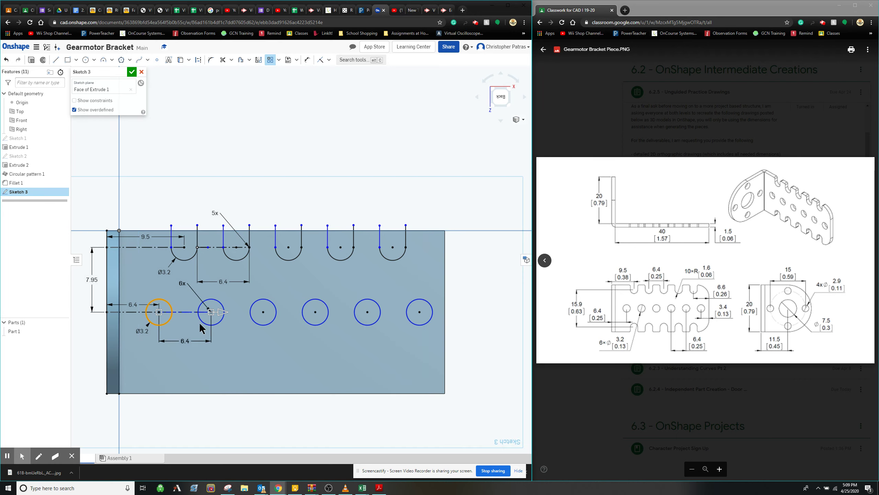
key(f)
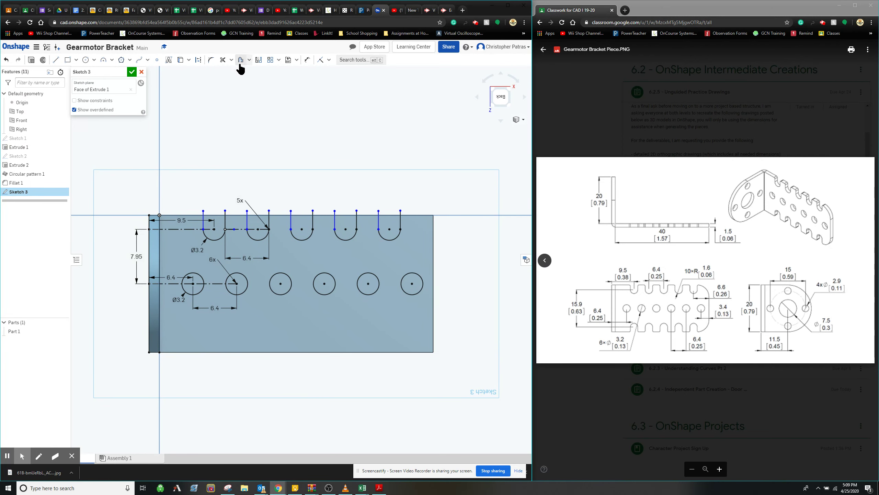
Mirror the first slots' lines across the construction line onto the bottom edge
click(260, 60)
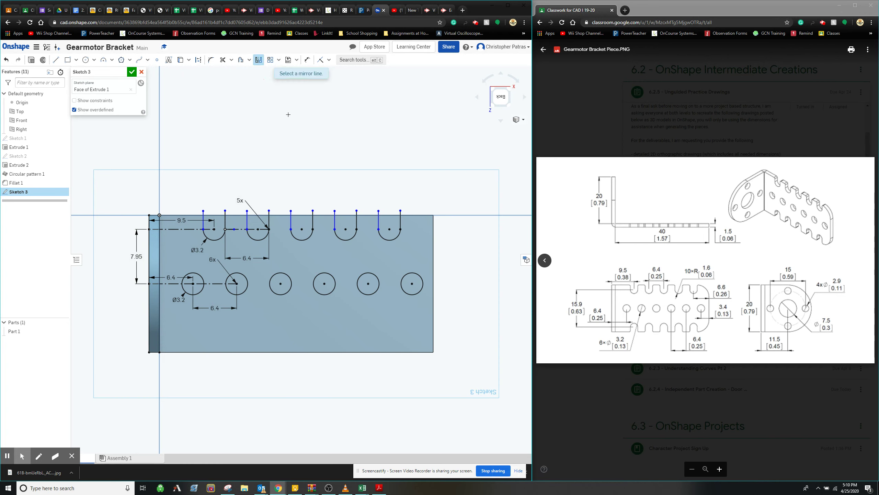
click(210, 285)
click(203, 220)
click(214, 239)
click(247, 220)
click(258, 239)
click(302, 239)
click(334, 220)
Mirror the remaining fourth and fifth slot lines, then exit the Mirror tool
click(345, 239)
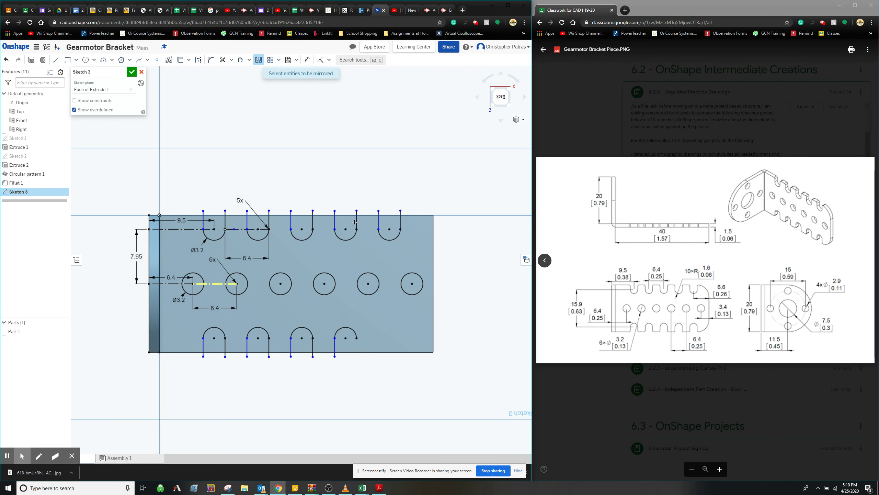
click(379, 225)
click(390, 240)
click(401, 225)
key(Escape)
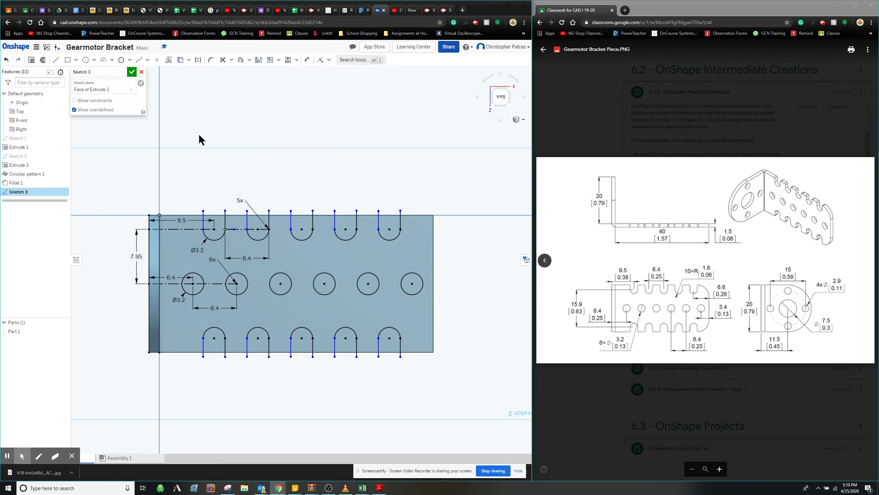
Accept Sketch 3 and start a removing extrude on the five top U-slots
click(132, 72)
click(62, 60)
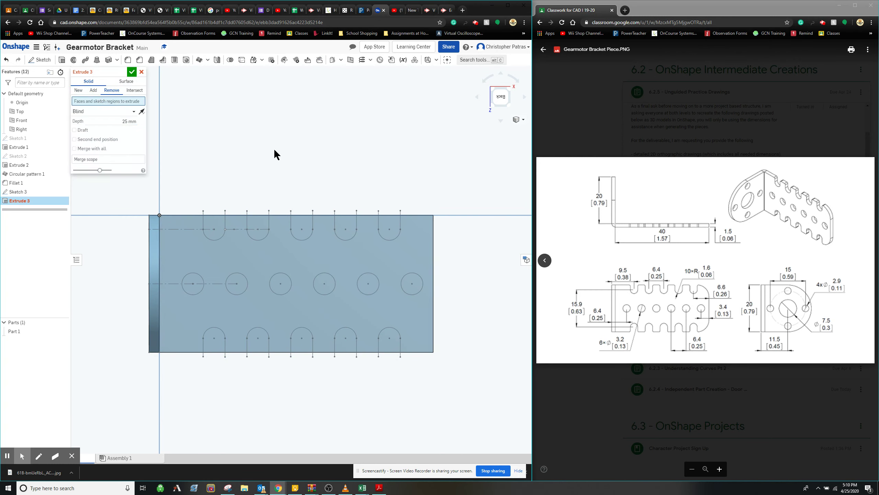
click(214, 229)
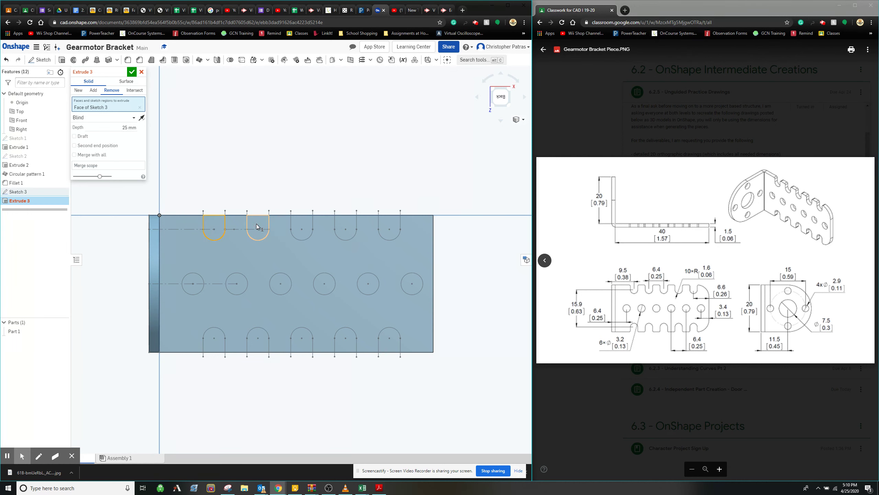
click(257, 229)
click(306, 232)
click(345, 225)
click(389, 225)
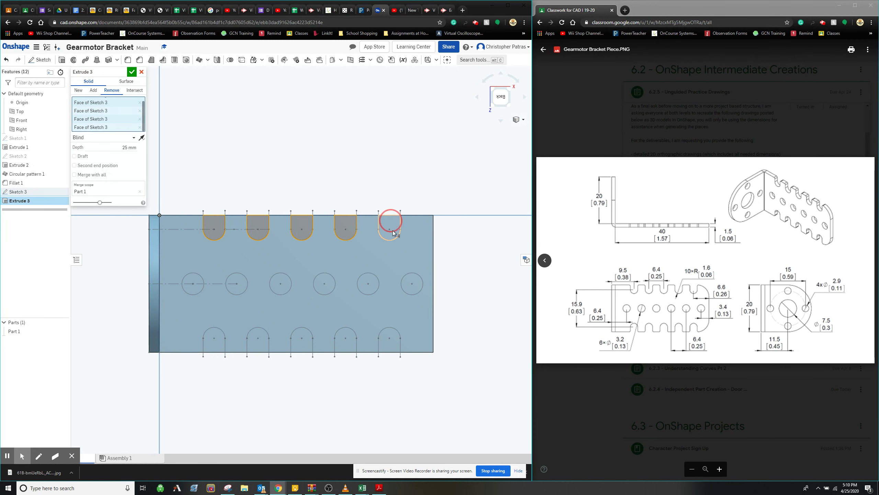
Add the bottom-row U-slots and all six Ø3.2 holes to the cut
click(415, 287)
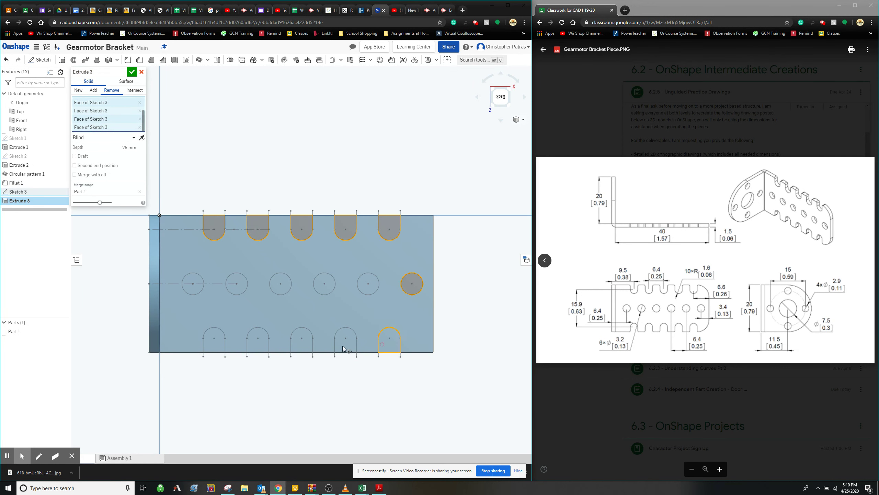
click(301, 343)
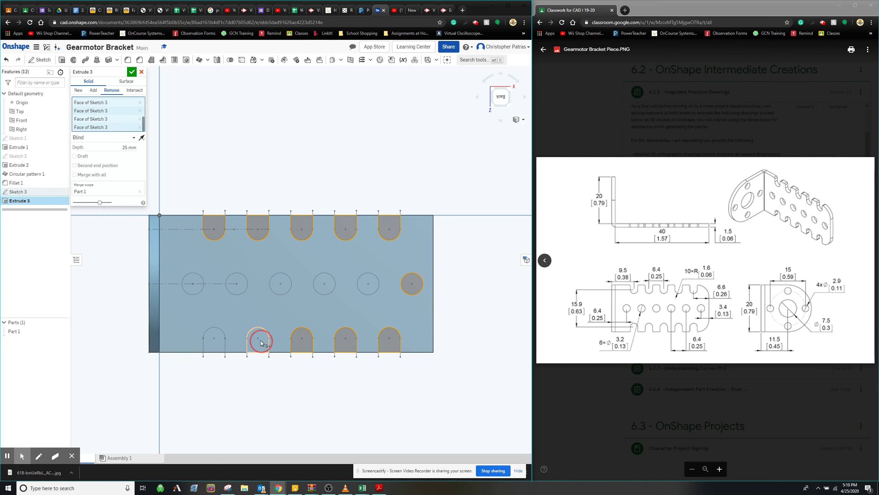
click(218, 345)
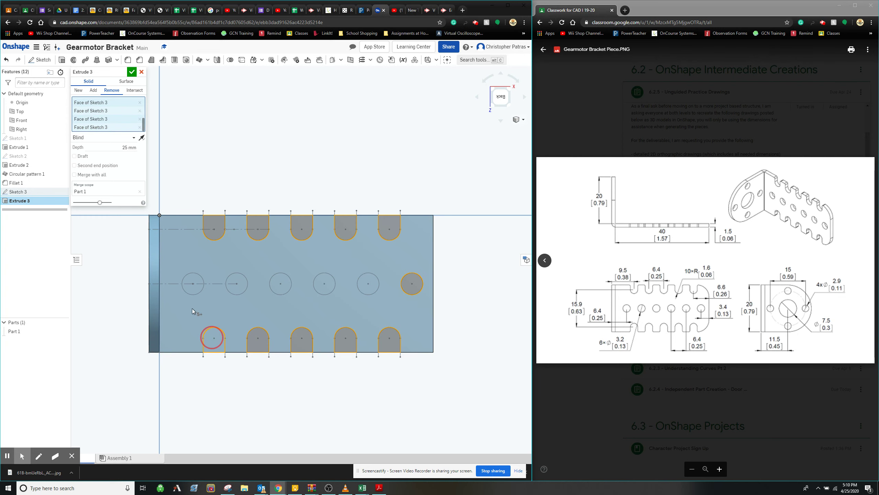
click(193, 284)
click(239, 287)
click(283, 289)
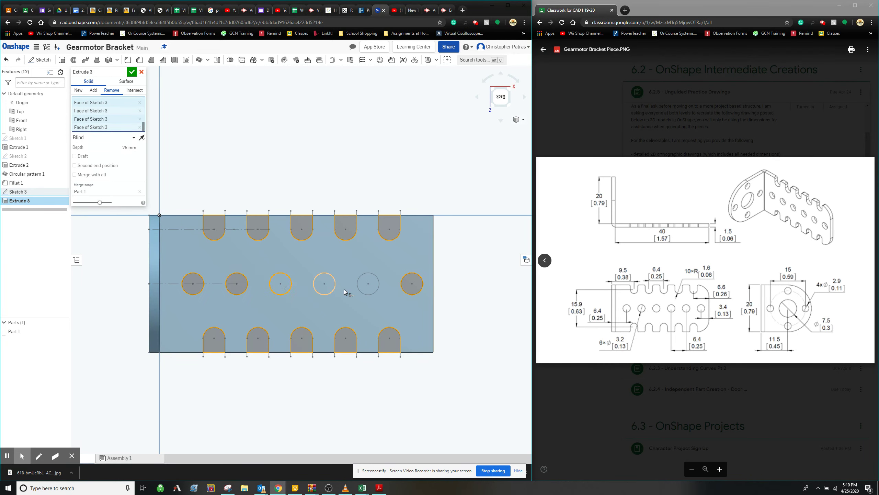
click(370, 288)
click(324, 285)
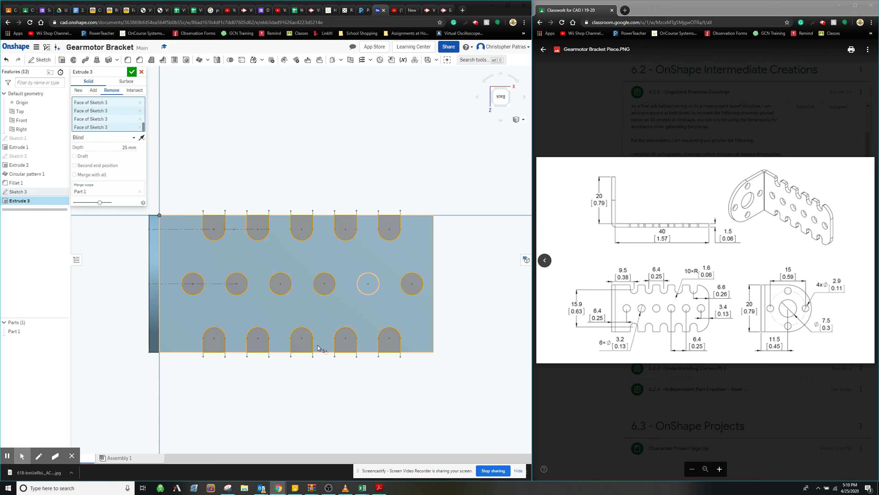
Confirm the through-cut and orbit to inspect the round flange end
click(132, 72)
mouse_move(373, 196)
right_down()
mouse_move(345, 197)
mouse_move(377, 188)
mouse_move(357, 184)
mouse_move(376, 197)
right_up()
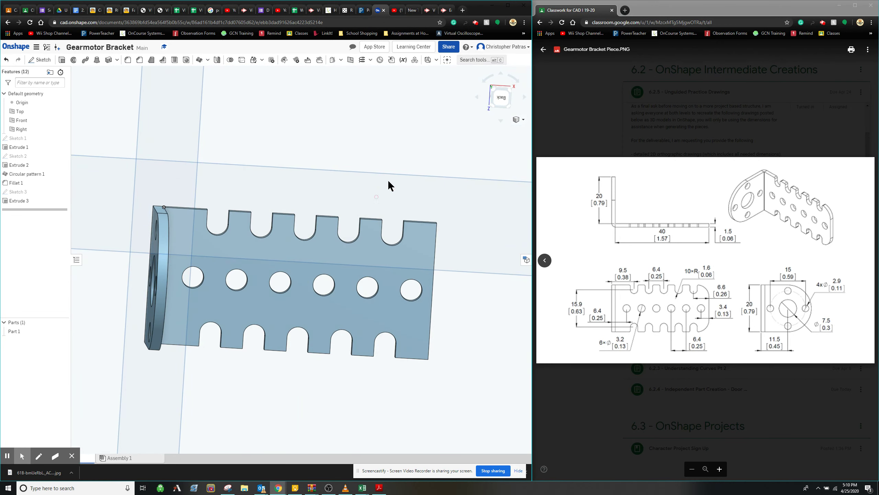
scroll(458, 164, down, 1)
scroll(385, 211, up, 3)
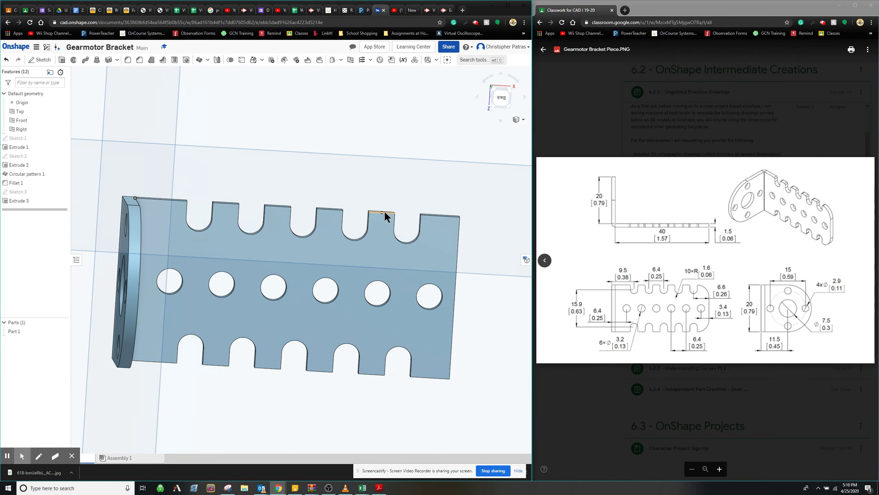
right_drag(367, 195, 309, 209)
right_drag(356, 190, 344, 244)
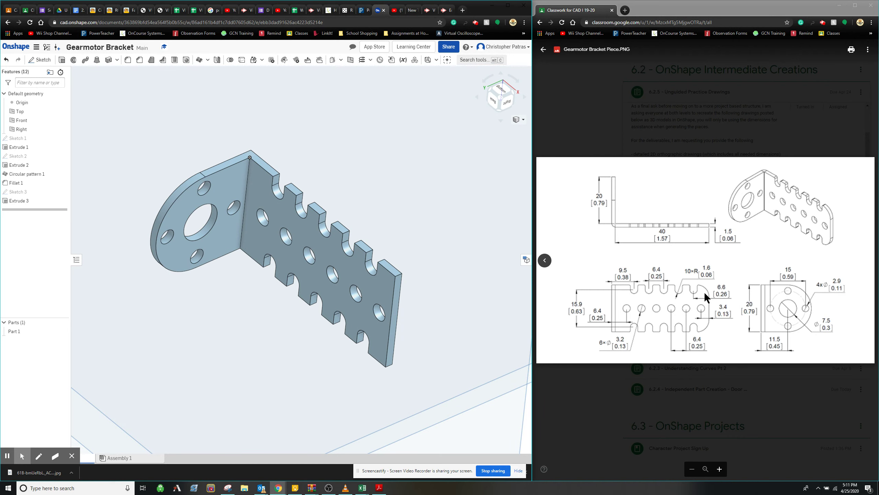
ctrl+scroll(709, 314, up, 3)
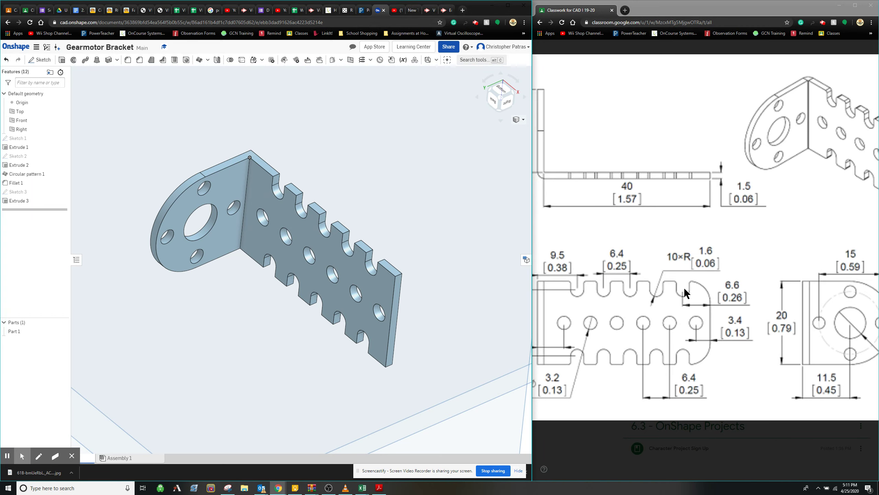
click(698, 336)
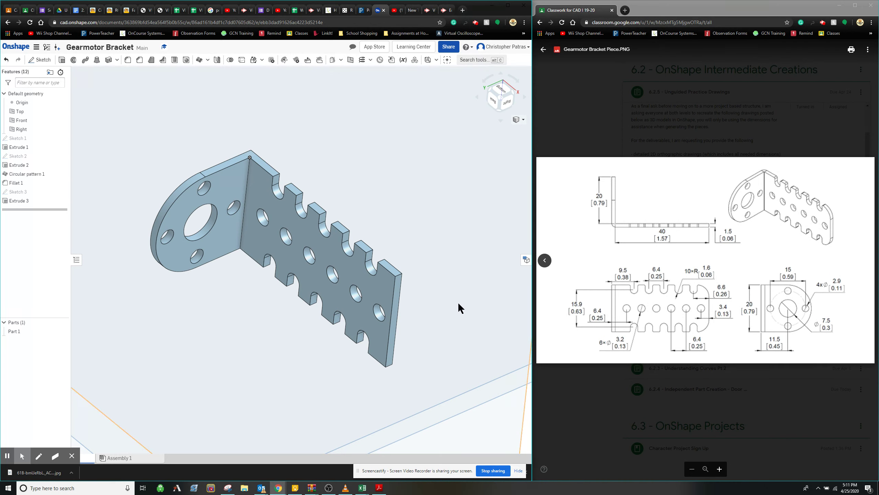
scroll(393, 293, up, 5)
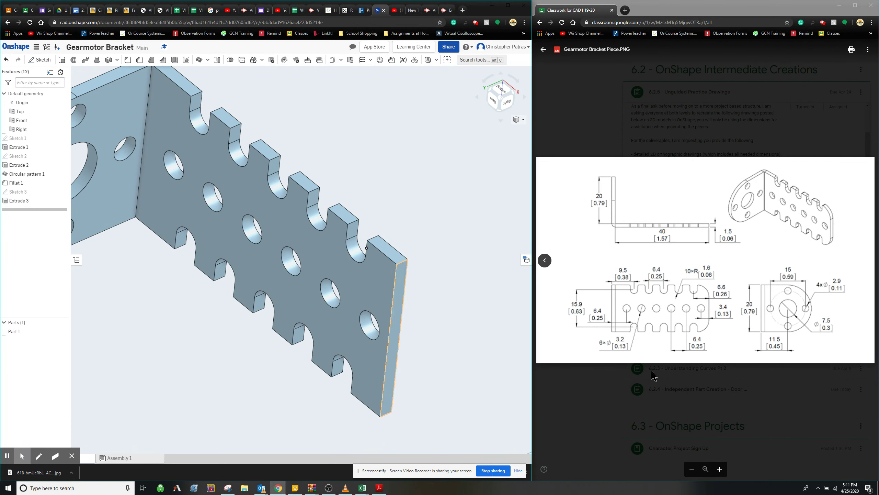
click(690, 292)
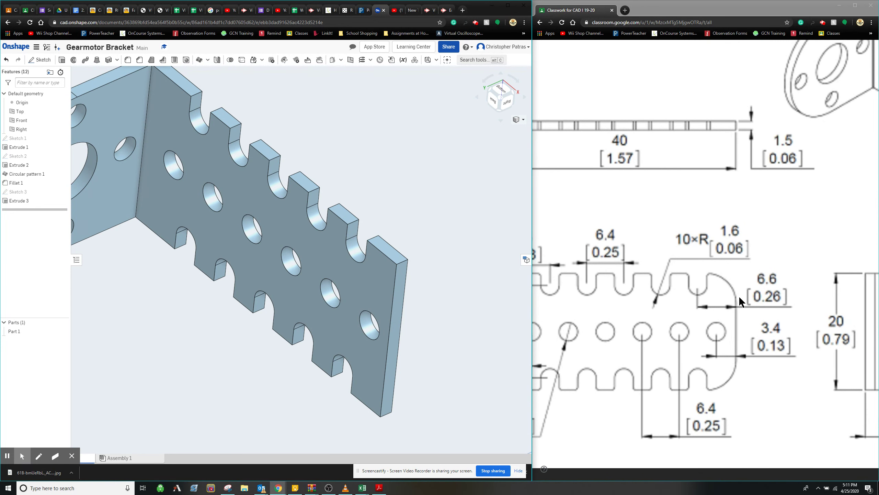
click(724, 294)
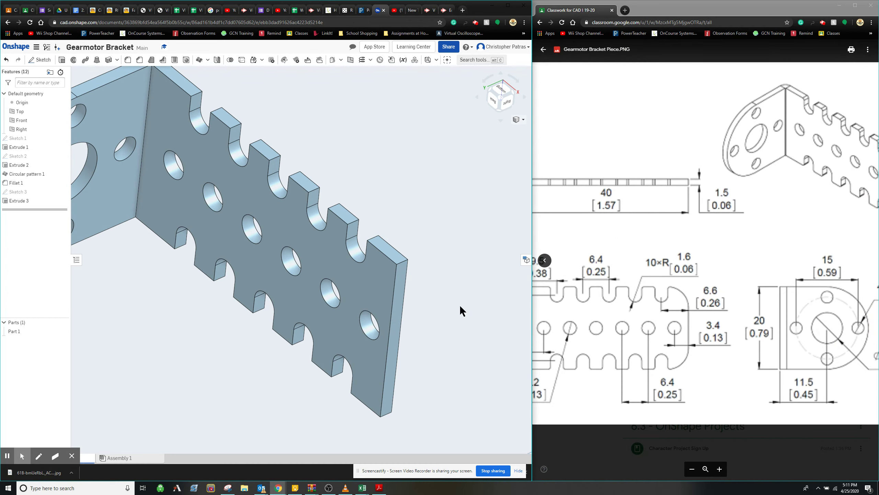
right_drag(459, 308, 434, 275)
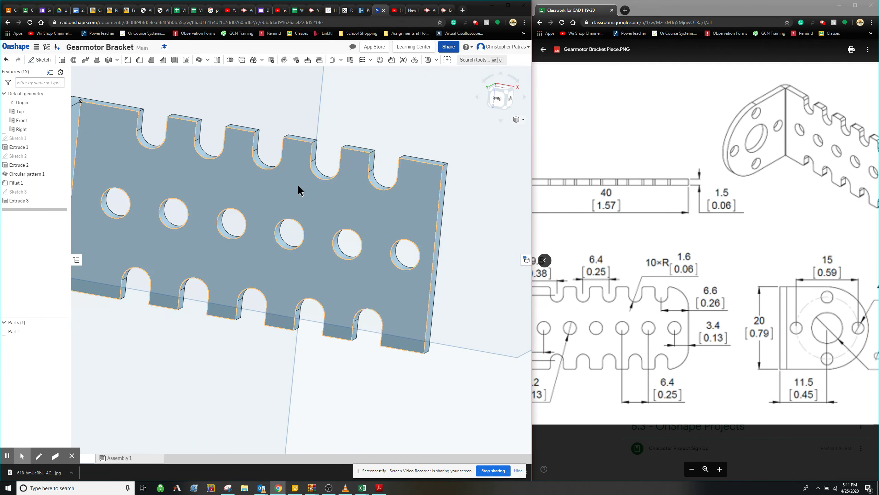
Try a 5.6 mm chamfer on the plate's top-right corner edge, then cancel it
click(139, 60)
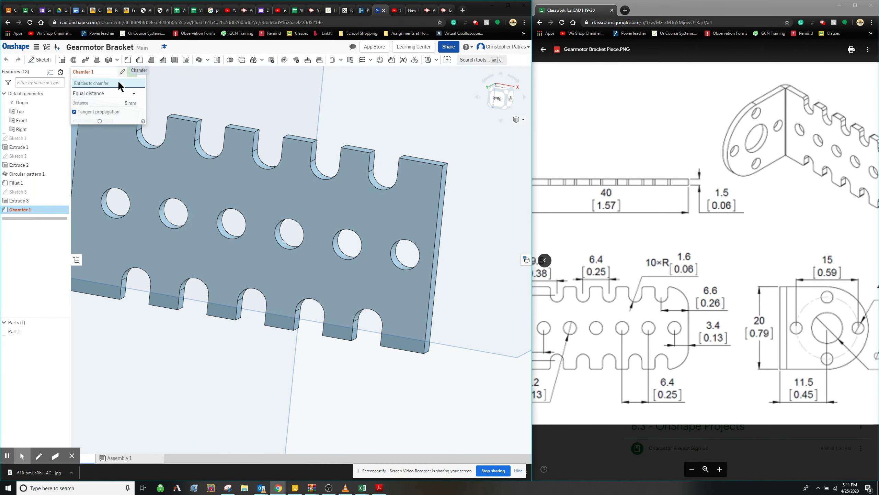
click(128, 103)
key(Return)
click(445, 165)
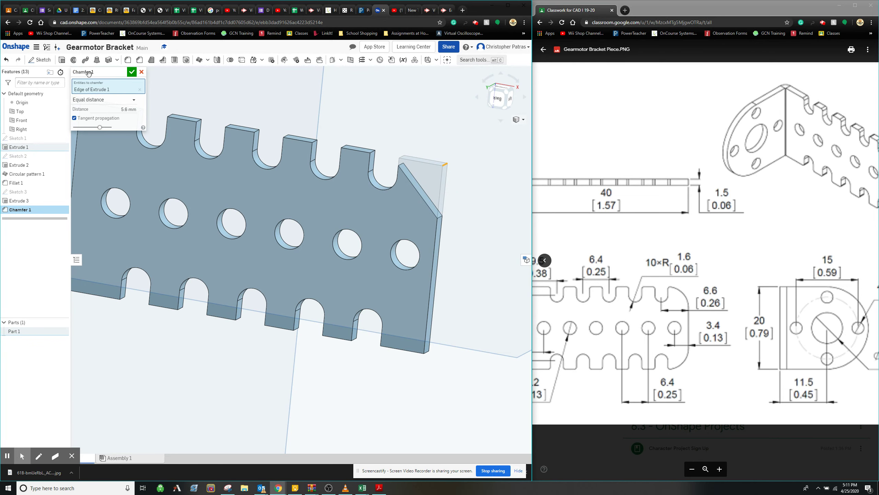
click(142, 72)
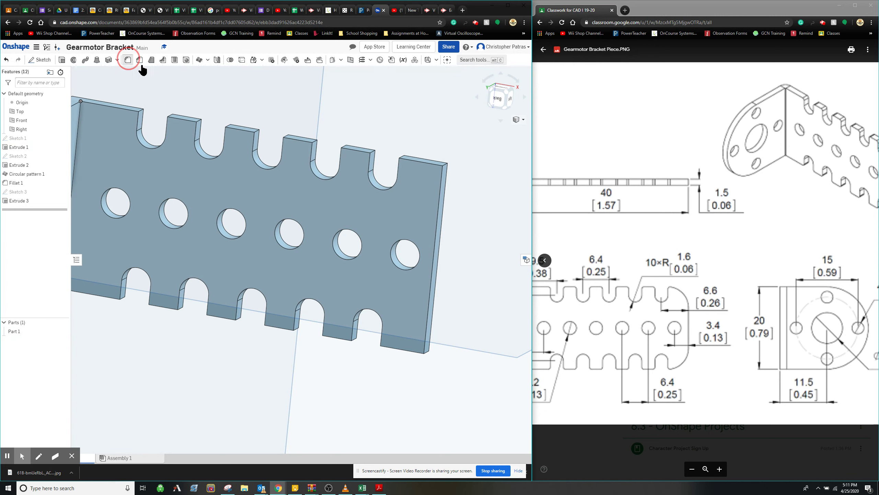
Fillet the top-right and lower-right plate corner edges with a 5.6 mm radius
click(128, 60)
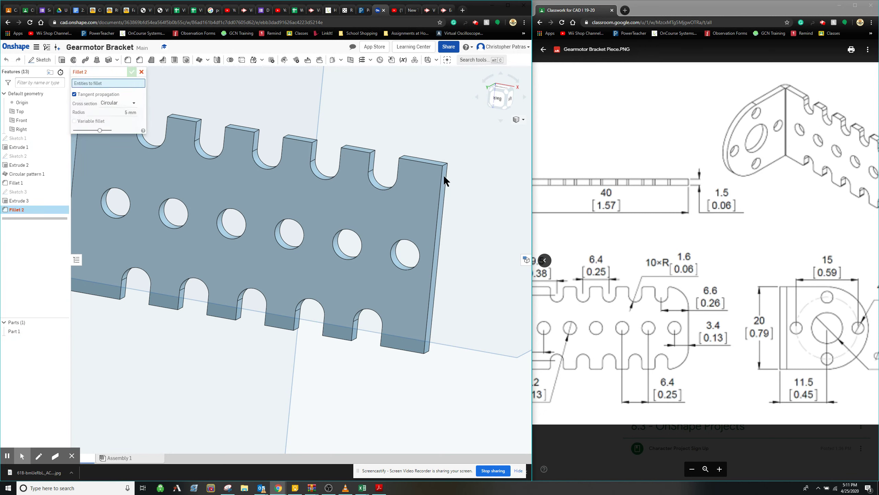
click(131, 114)
text(5.6)
key(Return)
click(444, 163)
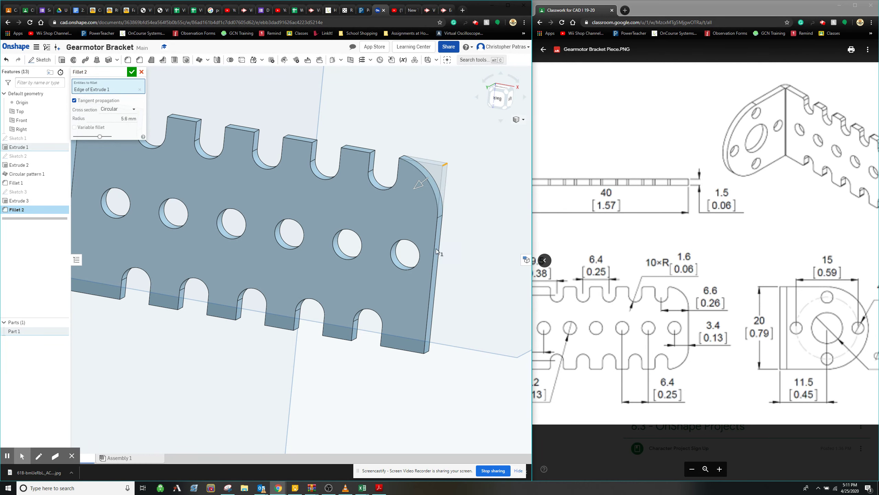
mouse_move(436, 249)
right_down()
mouse_move(408, 246)
mouse_move(449, 265)
mouse_move(451, 244)
right_up()
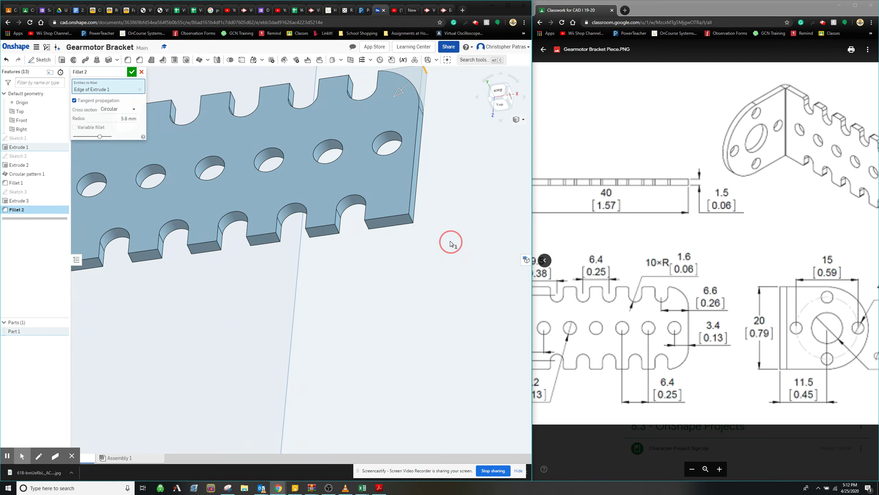
click(409, 218)
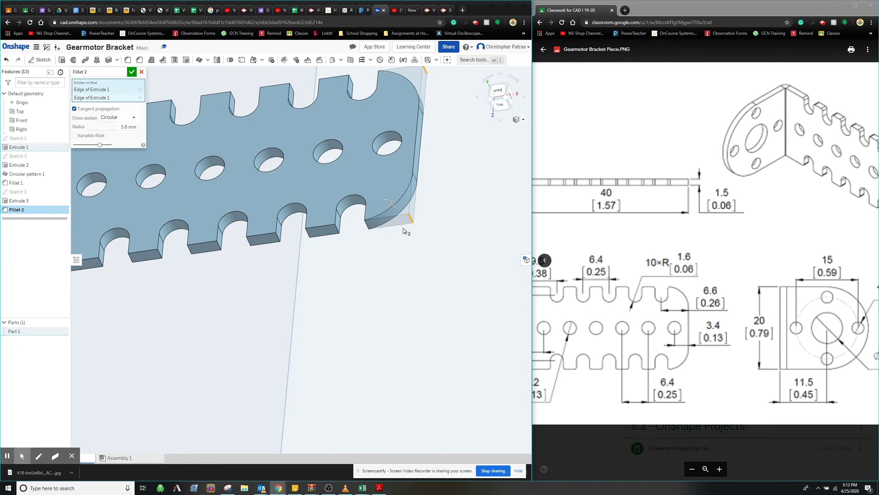
right_drag(421, 257, 437, 311)
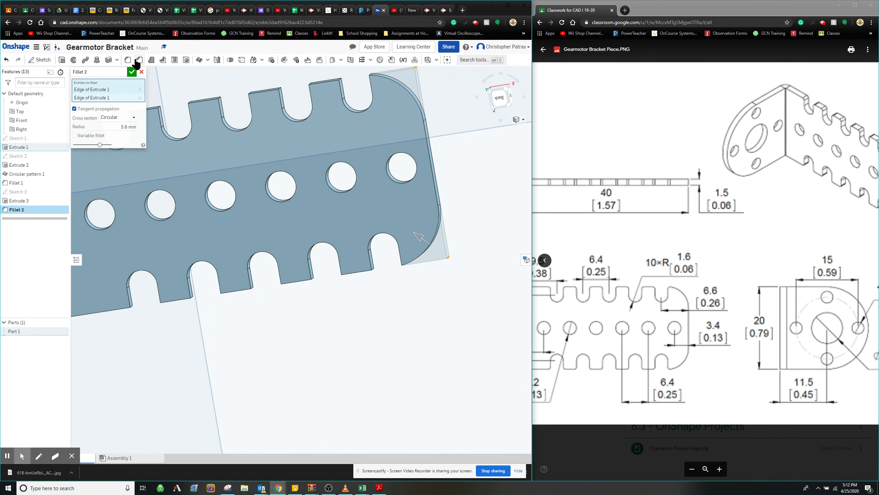
click(132, 71)
mouse_move(346, 270)
right_down()
mouse_move(408, 294)
mouse_move(369, 298)
mouse_move(454, 320)
mouse_move(345, 285)
right_up()
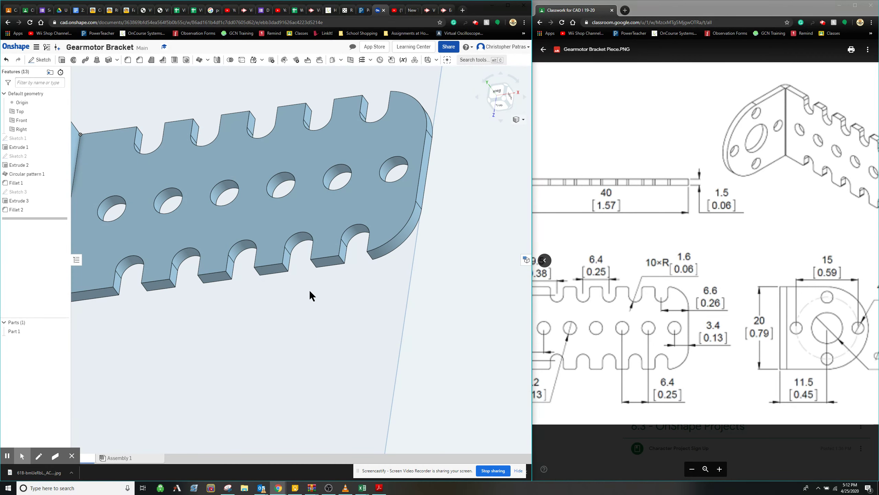
right_drag(276, 279, 257, 298)
Start a 0.2 mm fillet and remove the wrongly picked tab face
click(128, 59)
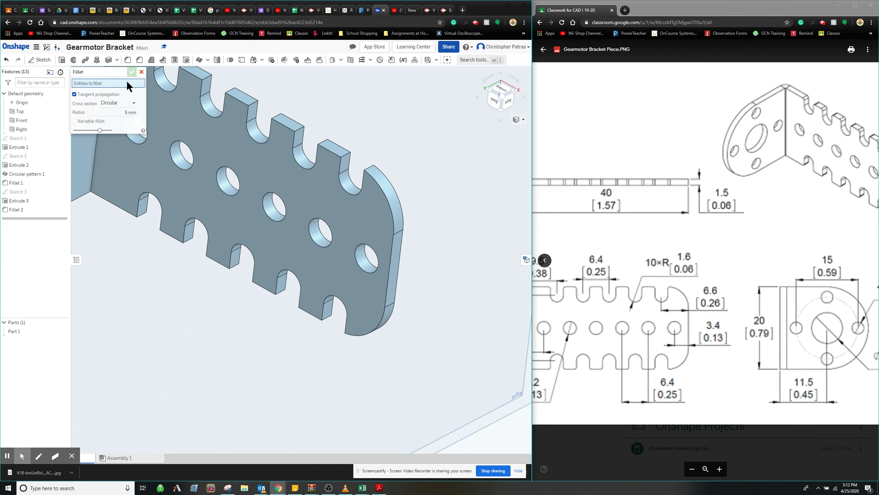
click(122, 111)
text(.2)
key(Return)
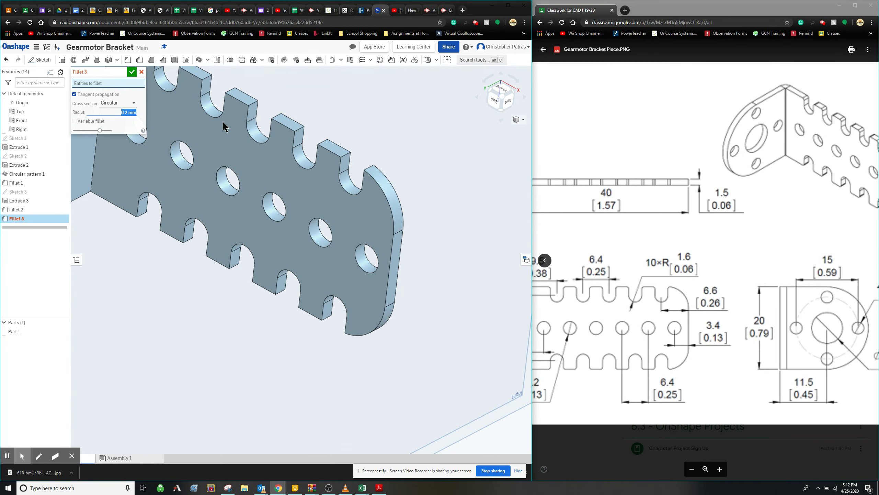
click(345, 155)
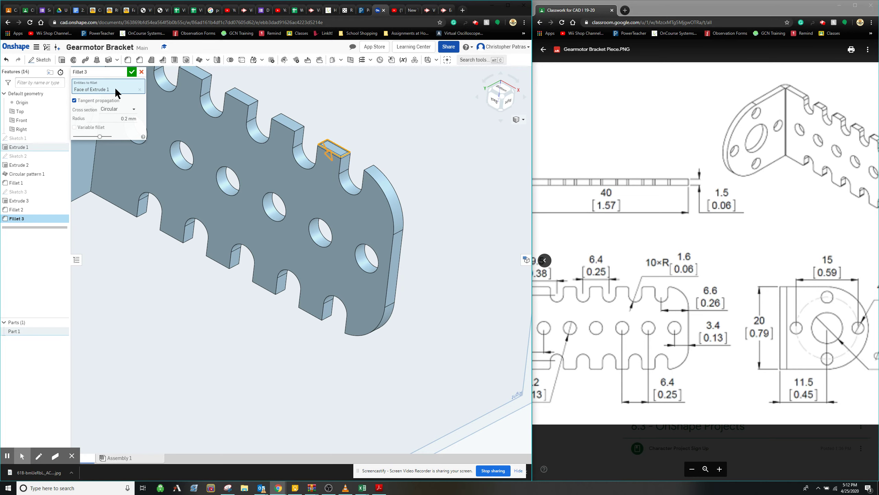
click(140, 90)
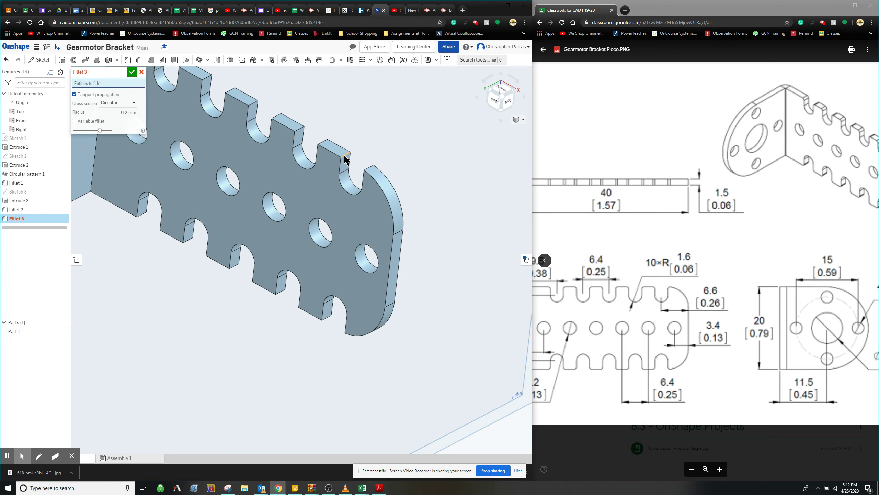
Select the near-side tab top edges, including the rounded end tab
click(323, 142)
click(324, 141)
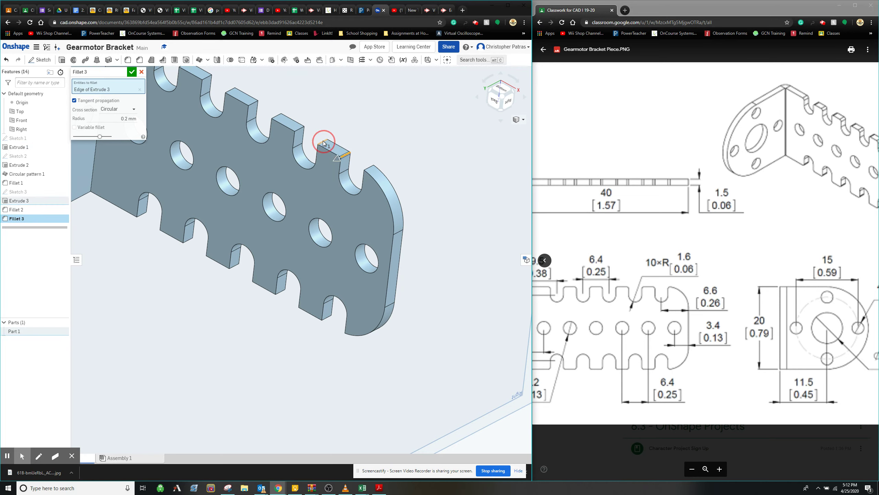
click(303, 127)
click(276, 118)
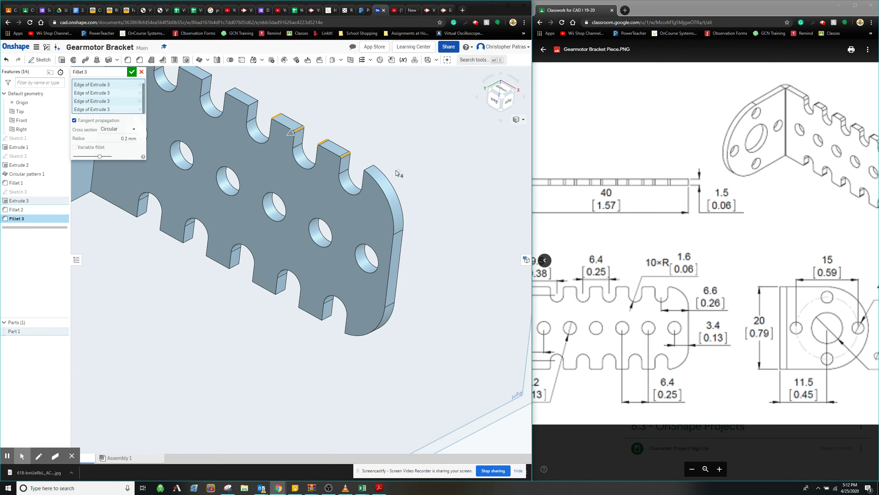
click(370, 169)
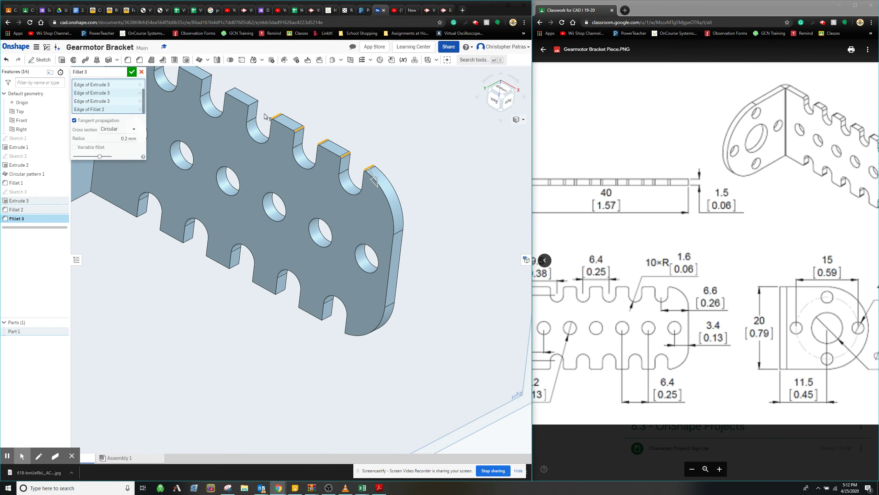
click(230, 90)
click(228, 83)
scroll(233, 89, up, 2)
middle_drag(233, 89, 318, 160)
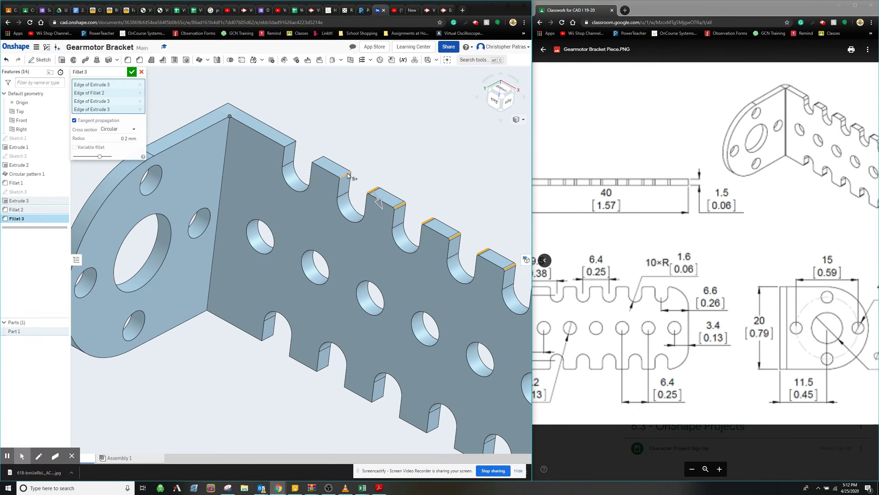
click(349, 172)
click(314, 157)
Select the six tab edges along the other side, orbiting to view them
right_drag(307, 224, 320, 169)
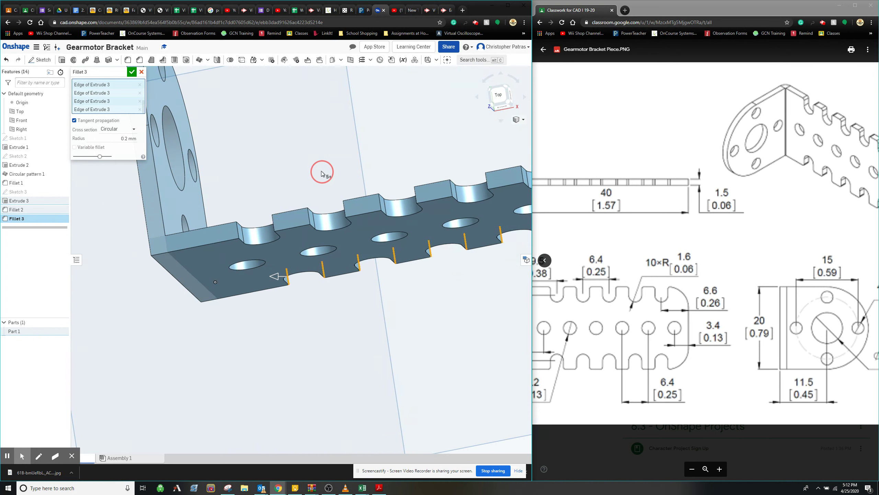
click(238, 230)
click(273, 225)
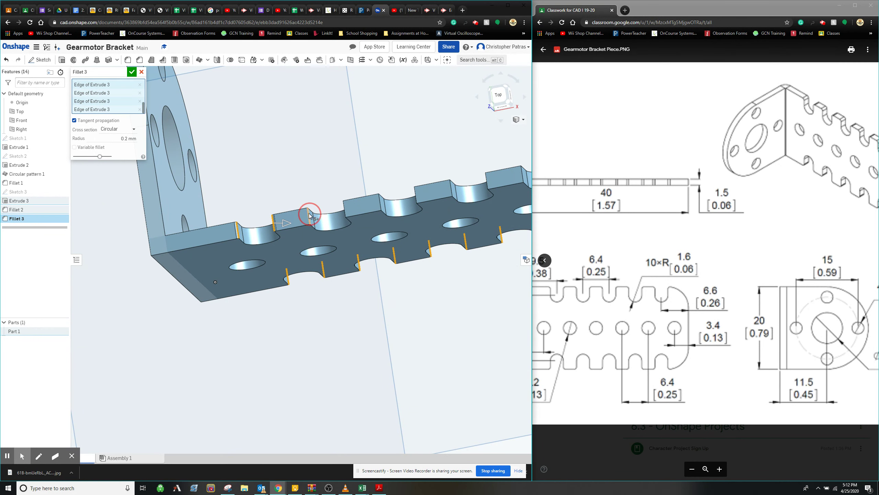
click(309, 216)
click(345, 210)
click(380, 207)
click(416, 195)
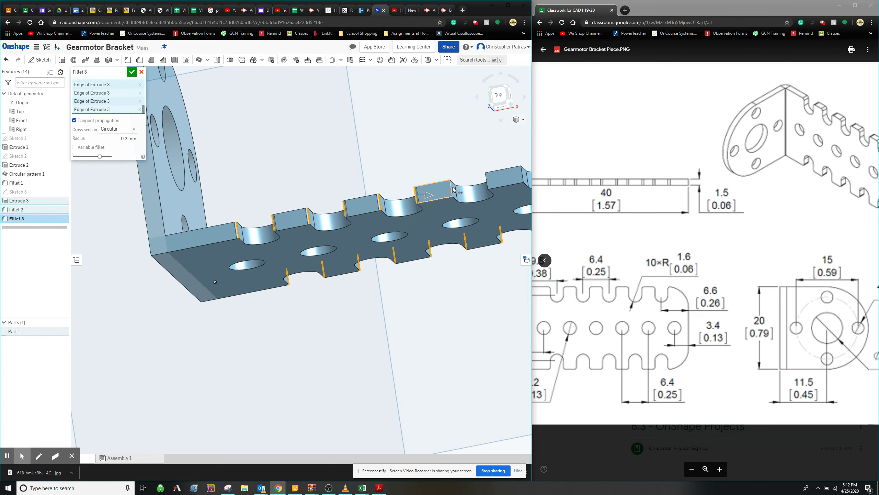
right_drag(451, 189, 505, 260)
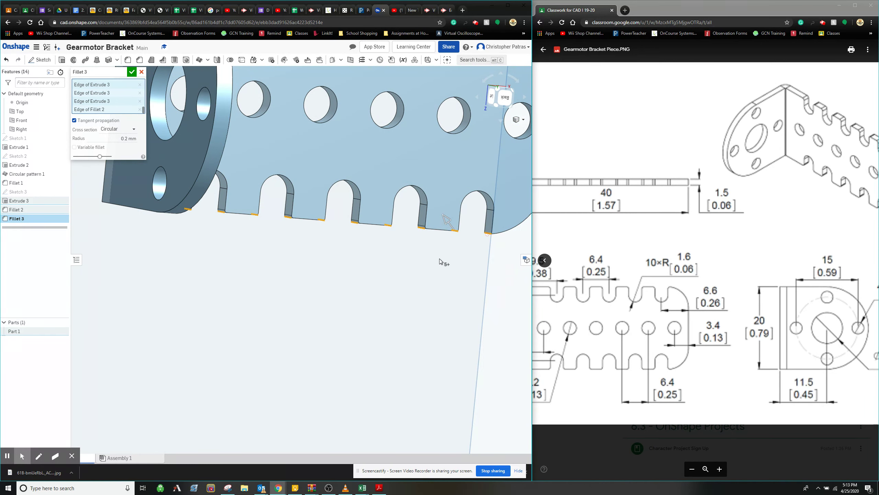
right_drag(431, 266, 412, 272)
scroll(412, 272, down, 2)
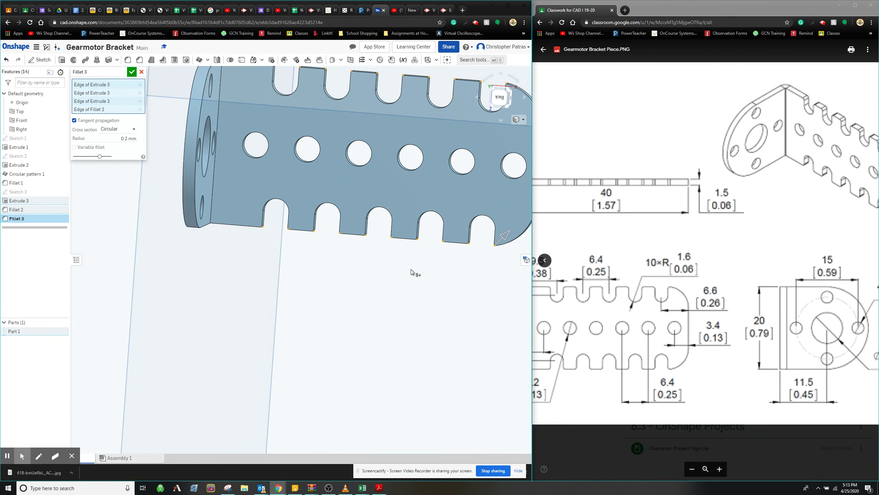
Accept the 0.2 mm tab fillet and apply a 0.5 mm fillet to the inner bend edge
click(131, 71)
click(128, 60)
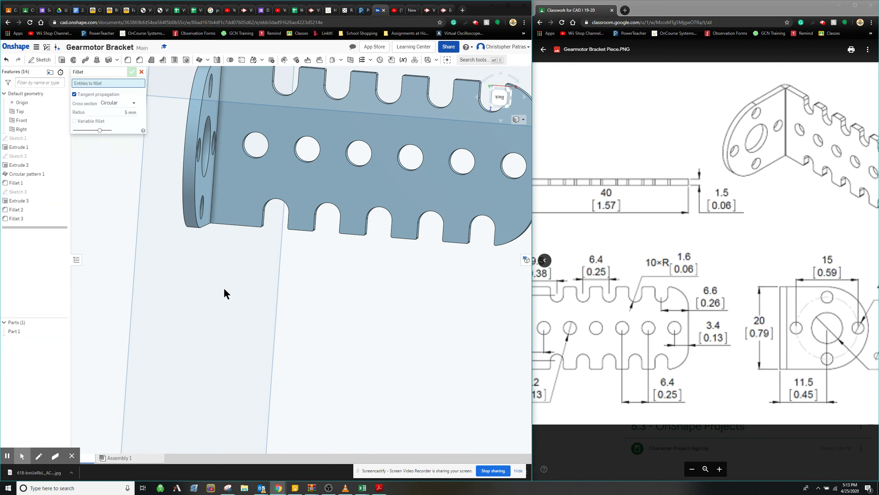
right_drag(224, 288, 212, 275)
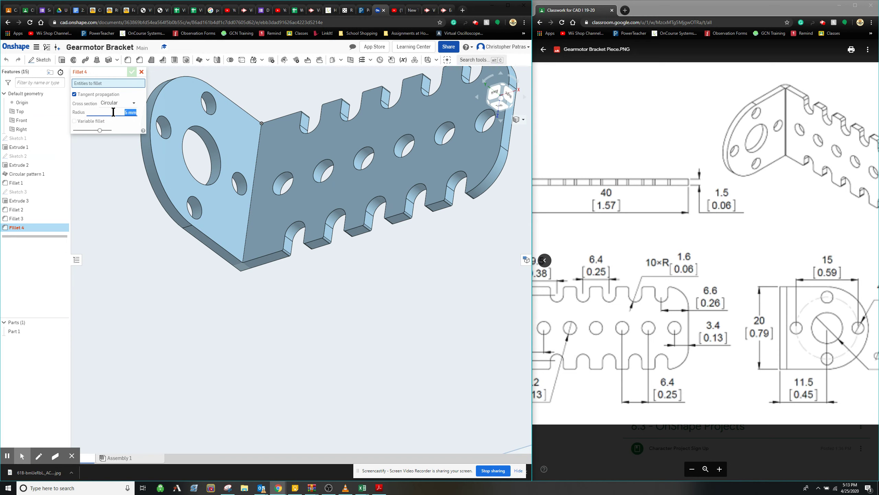
text(0.5)
key(Return)
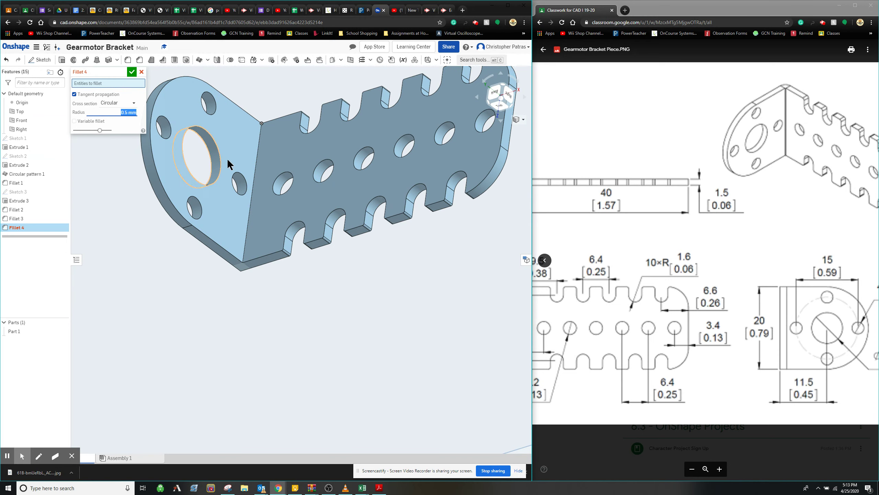
click(255, 167)
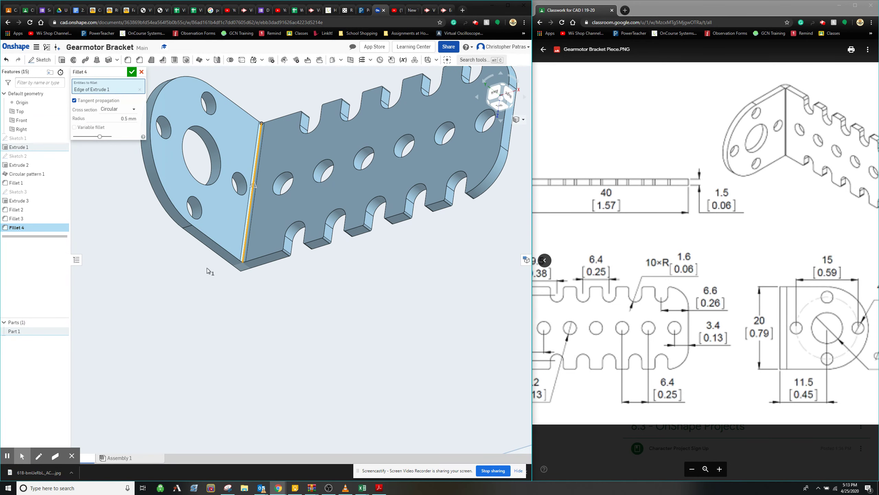
scroll(208, 266, up, 3)
mouse_move(210, 262)
right_down()
mouse_move(314, 261)
mouse_move(295, 255)
right_up()
scroll(807, 263, down, 3)
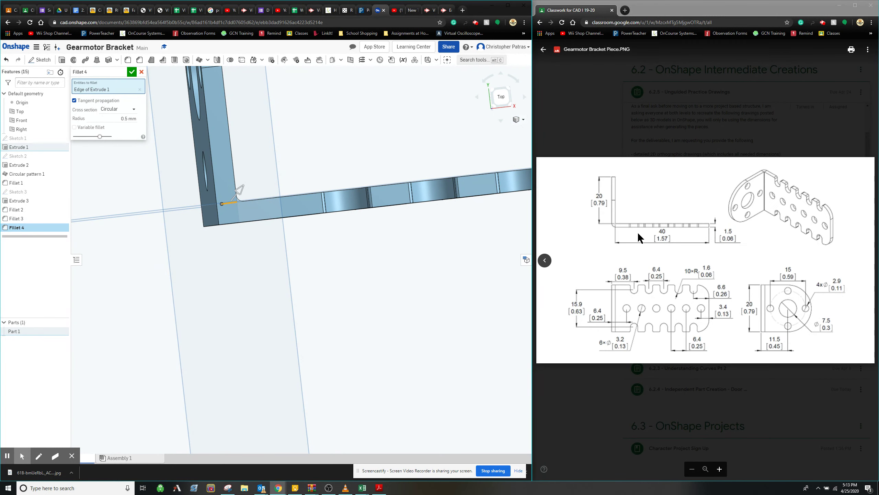
mouse_move(287, 260)
right_down()
mouse_move(271, 244)
mouse_move(280, 249)
mouse_move(278, 241)
right_up()
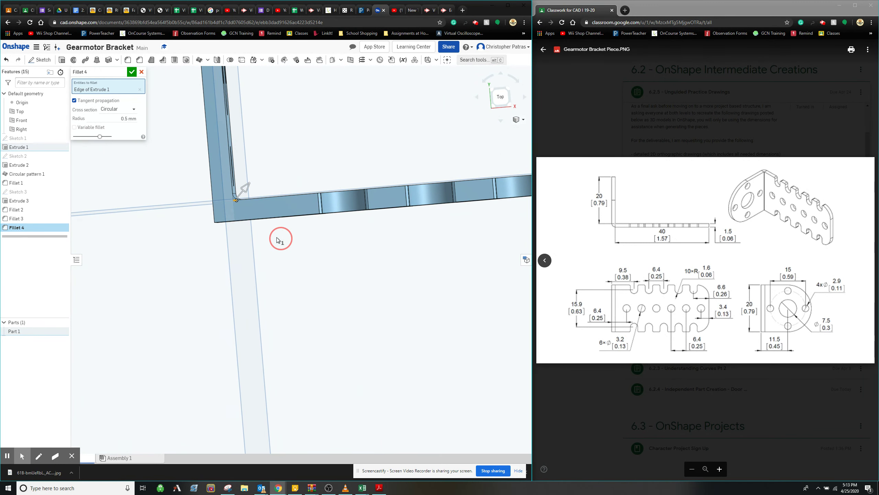
Accept the 0.5 mm bend fillet, then round the outer bend edge at 1.5 mm
click(132, 72)
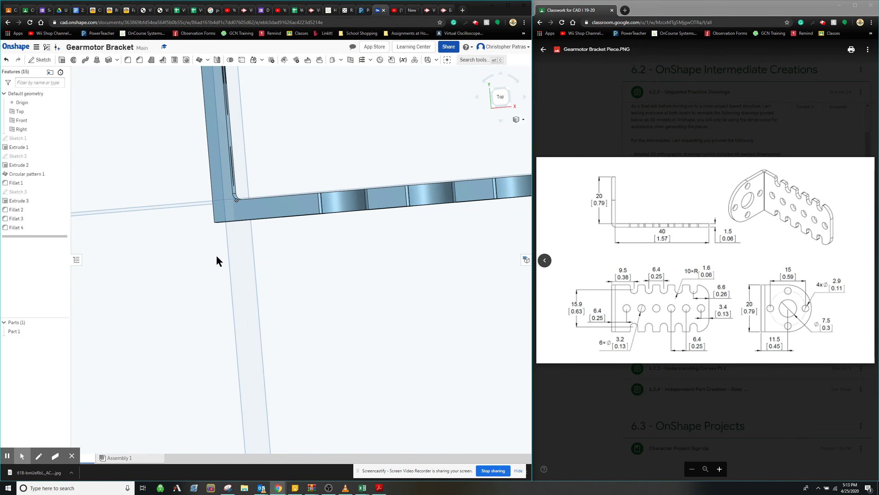
key(shift+f)
mouse_move(219, 262)
right_down()
mouse_move(246, 261)
mouse_move(236, 264)
right_up()
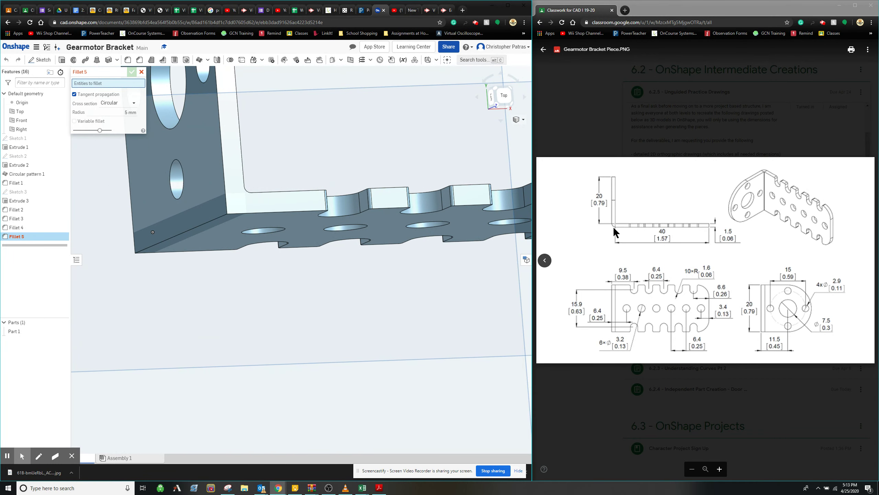
right_drag(216, 233, 205, 250)
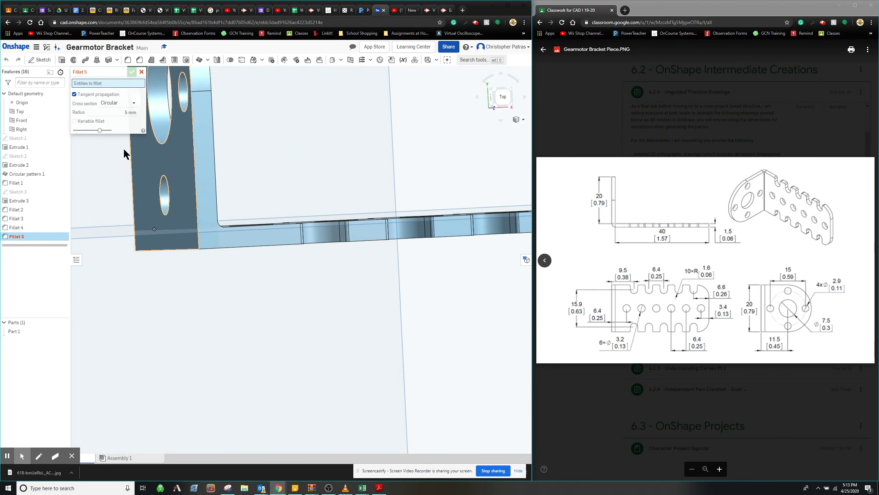
click(119, 113)
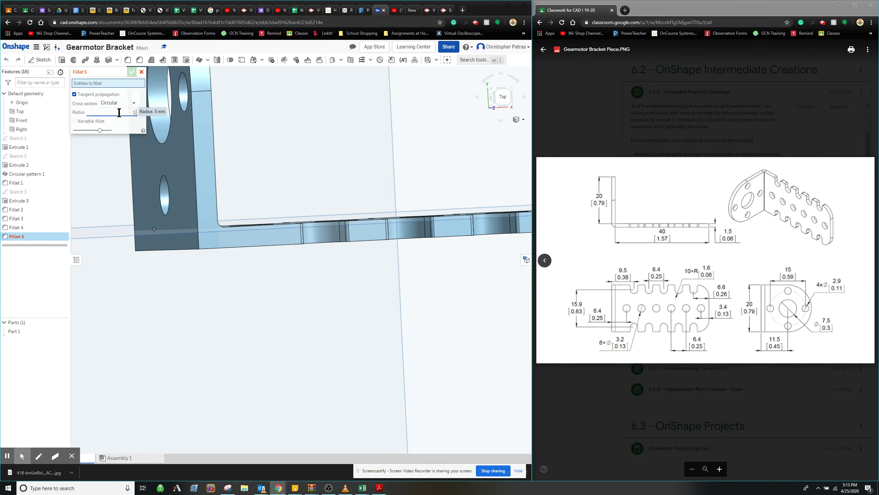
click(167, 249)
mouse_move(211, 294)
right_down()
mouse_move(196, 292)
mouse_move(206, 299)
right_up()
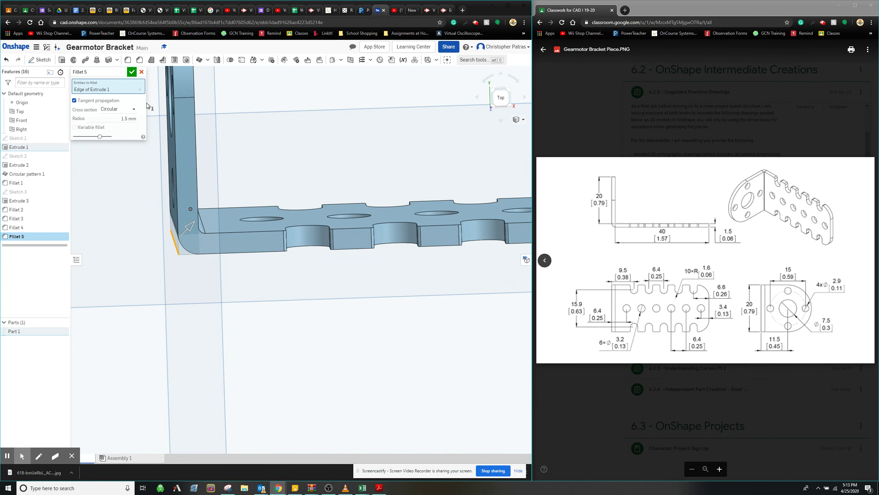
click(131, 72)
scroll(139, 238, down, 5)
right_drag(139, 237, 145, 271)
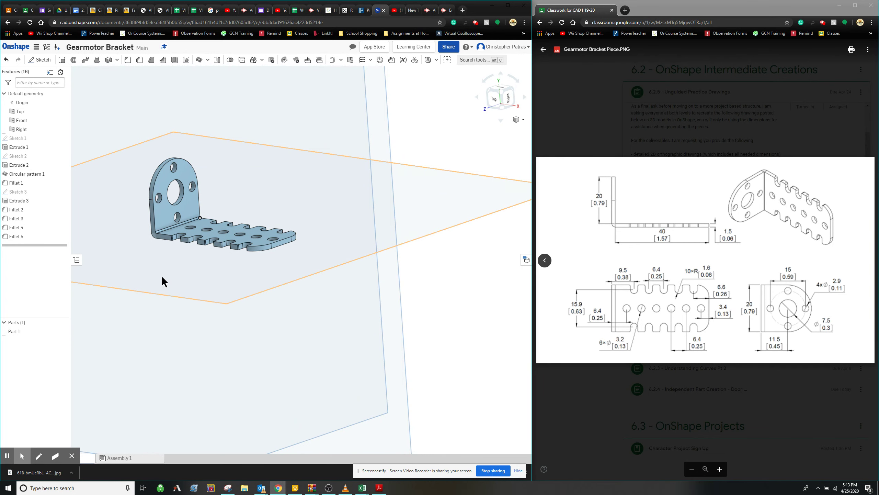
right_drag(162, 276, 229, 263)
scroll(221, 294, up, 3)
scroll(226, 263, down, 3)
right_click(198, 254)
click(191, 250)
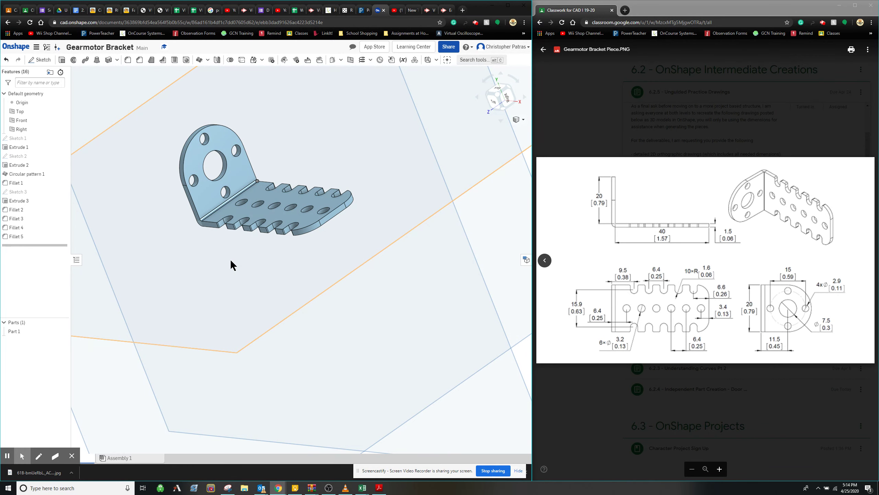
mouse_move(231, 258)
right_down()
mouse_move(236, 264)
mouse_move(227, 244)
right_up()
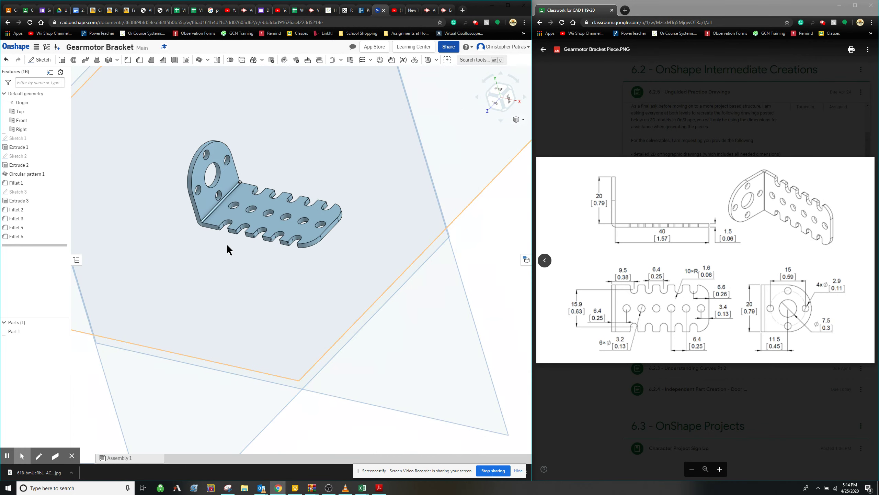
scroll(226, 243, up, 3)
middle_drag(228, 243, 228, 287)
scroll(228, 287, up, 2)
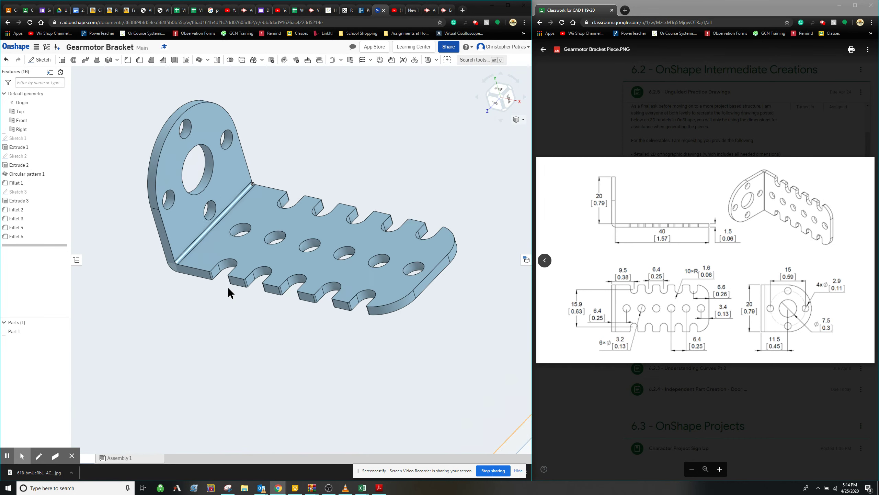
scroll(228, 287, up, 2)
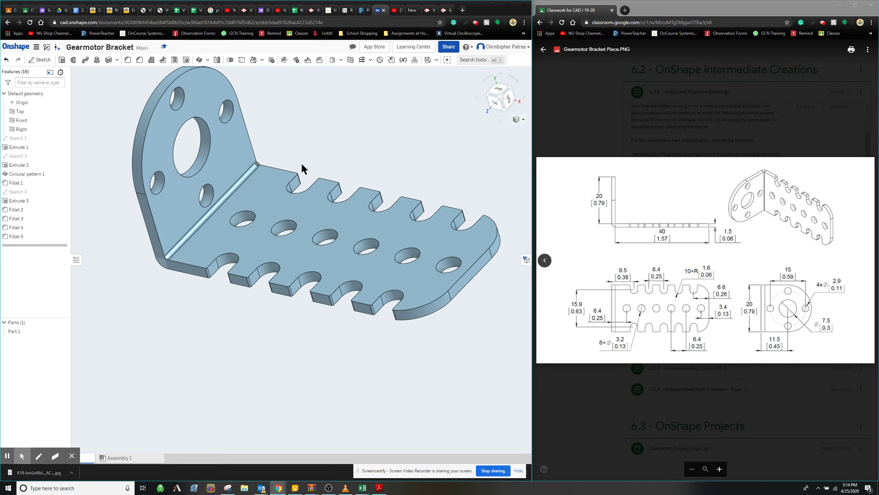
right_drag(307, 163, 305, 165)
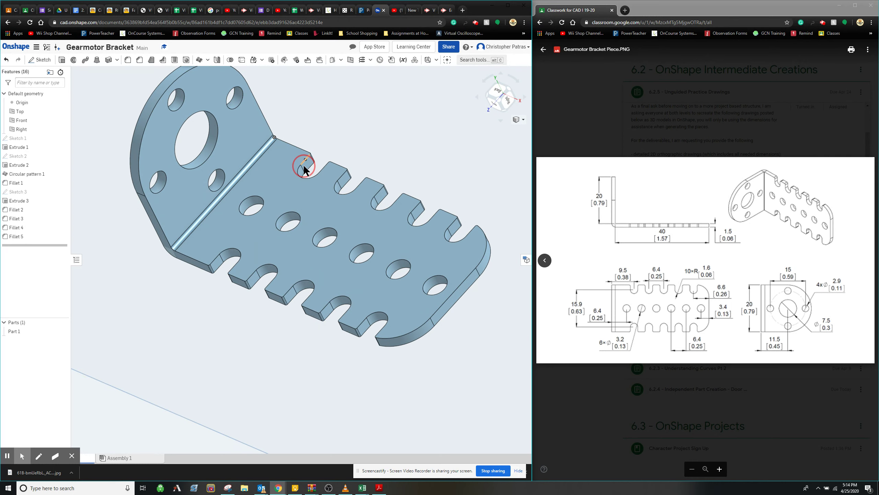
mouse_move(377, 135)
right_down()
mouse_move(367, 141)
mouse_move(392, 131)
mouse_move(376, 120)
mouse_move(386, 124)
right_up()
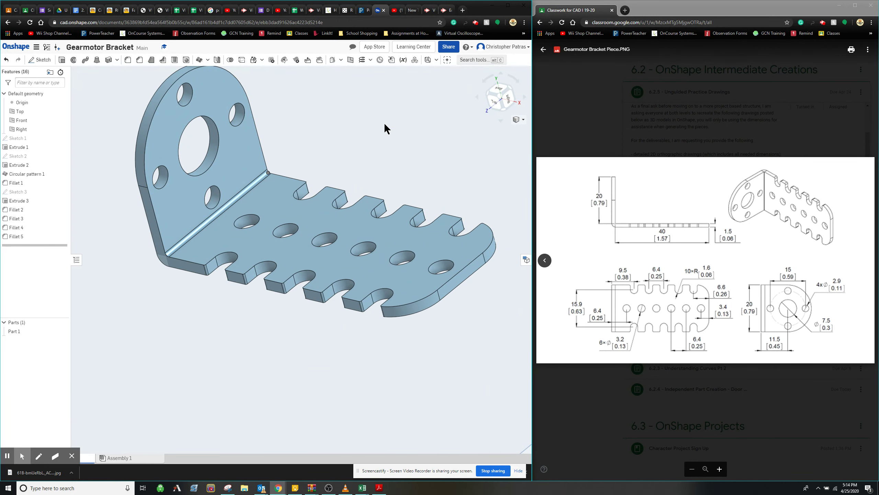
click(476, 22)
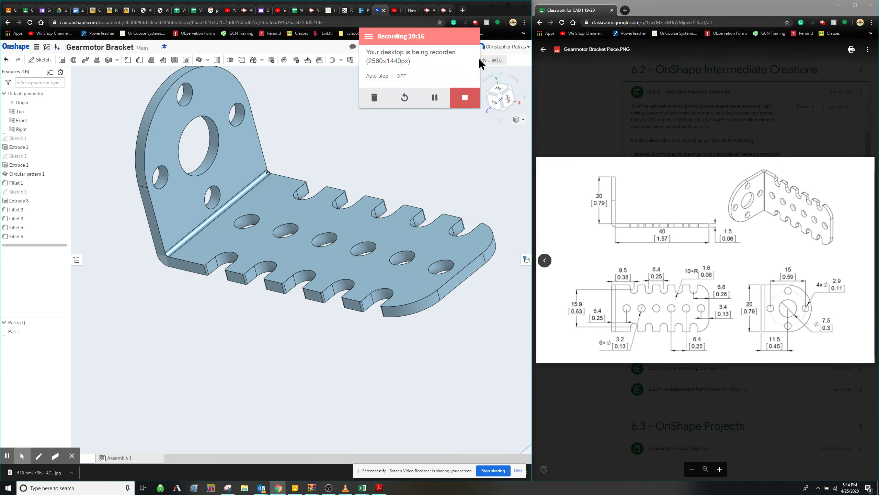